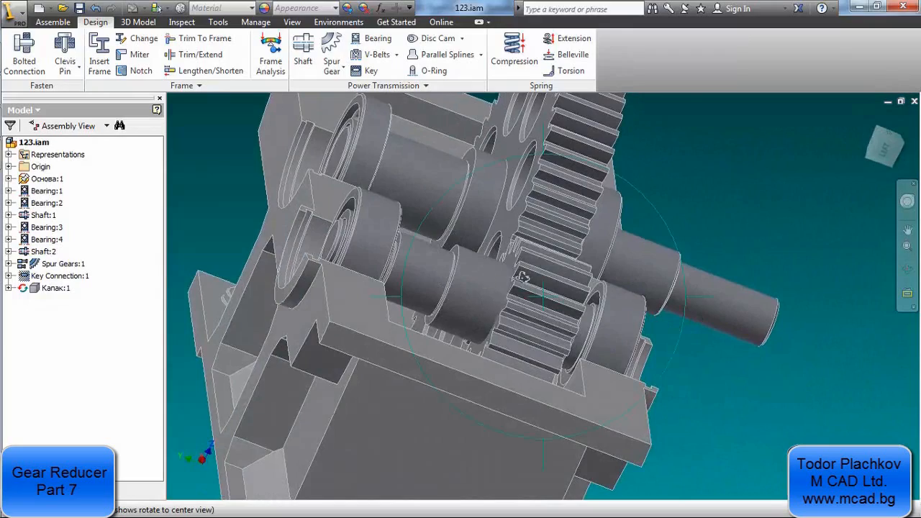
Switch to the reducer drawing Redukto21321r.dwg in DWG TrueView and examine the section view through the shafts and bearings
drag(521, 276, 424, 263)
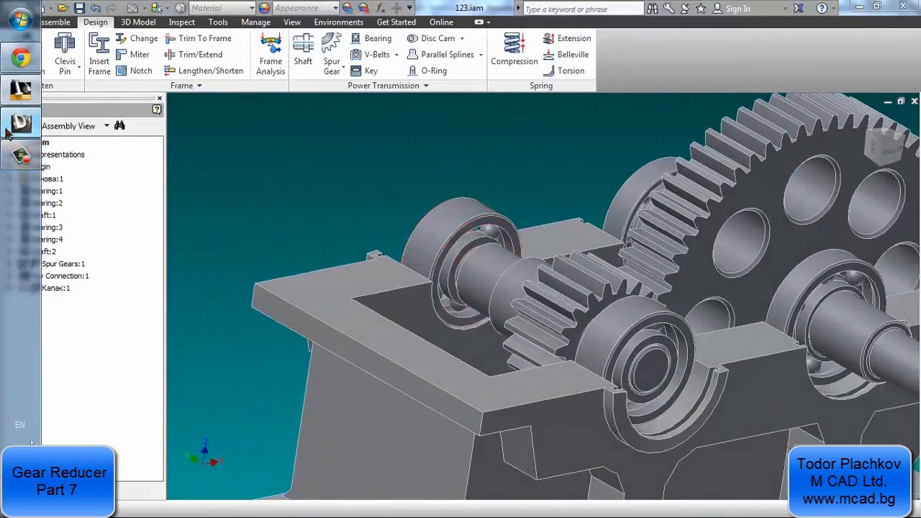
click(20, 155)
scroll(232, 180, down, 3)
mouse_move(390, 244)
middle_down()
mouse_move(325, 305)
mouse_move(120, 382)
middle_up()
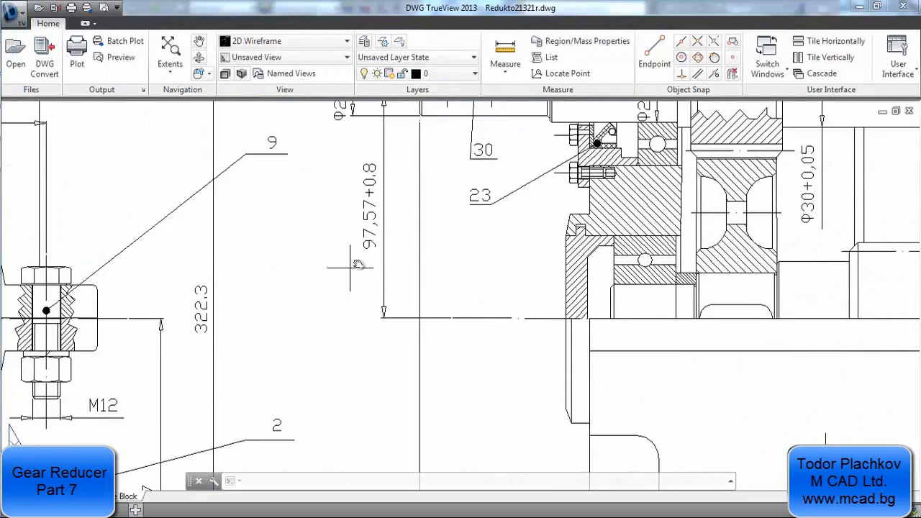
scroll(371, 260, down, 4)
middle_drag(586, 227, 528, 266)
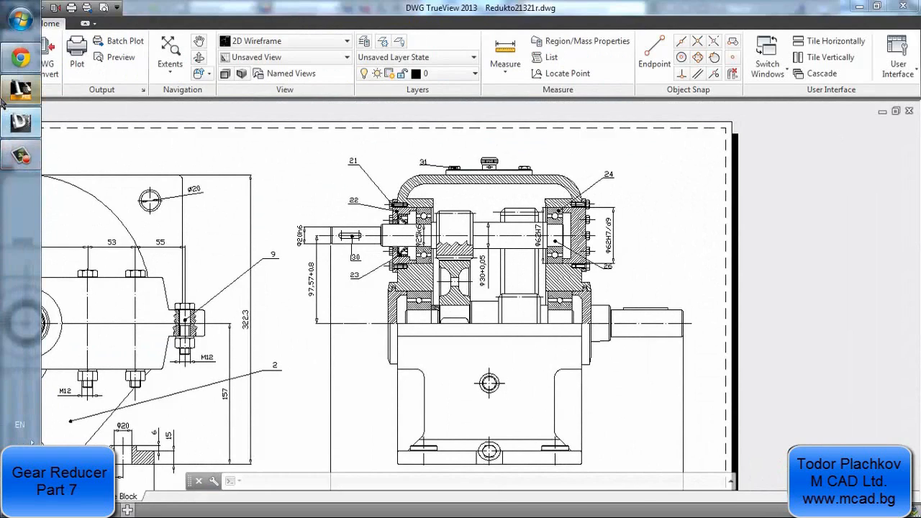
Switch back to Inventor and turn on the visibility of the cover part Капак:1 in the assembly
click(20, 89)
middle_drag(525, 303, 496, 282)
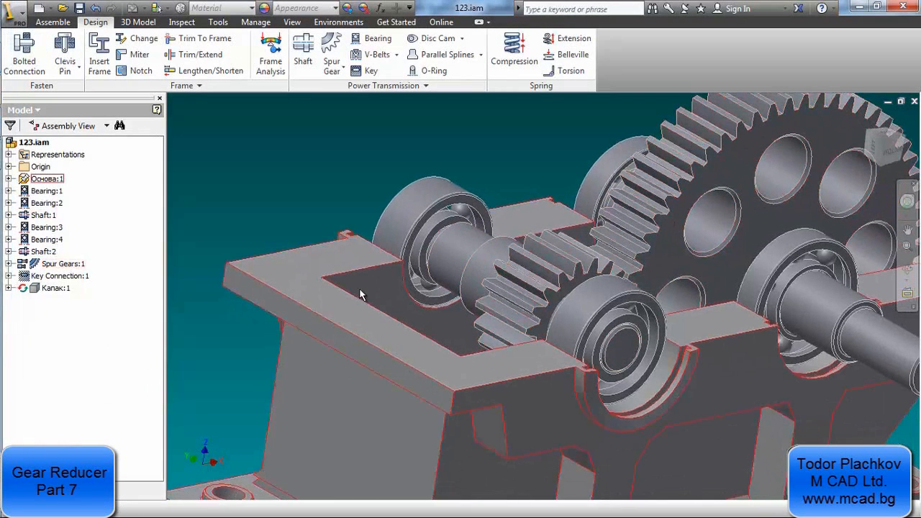
right_click(47, 289)
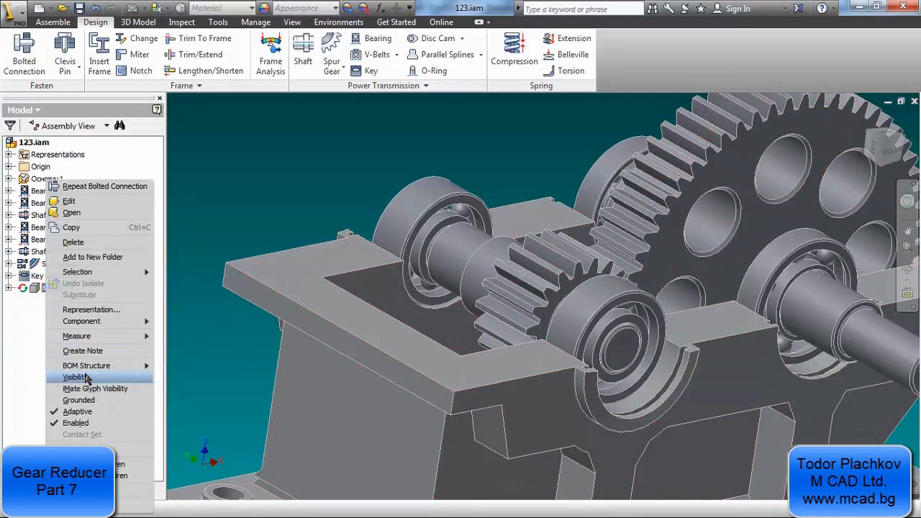
click(86, 377)
scroll(413, 252, up, 4)
middle_drag(474, 249, 460, 298)
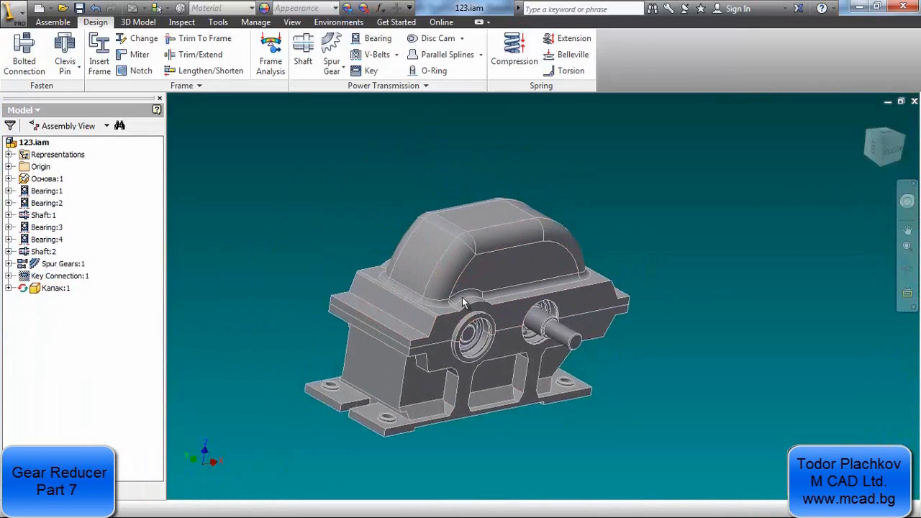
scroll(461, 297, down, 3)
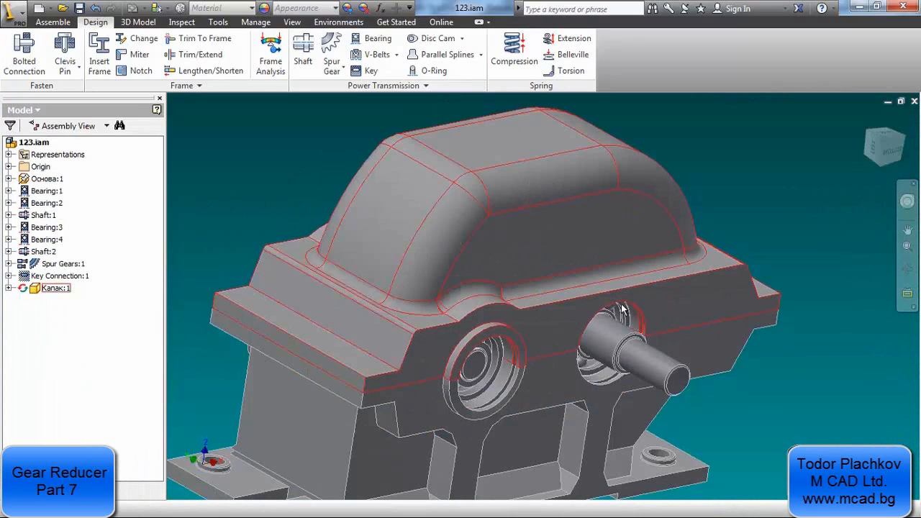
Open the cover Капак:1 for in-place editing to review its features, and return to the assembly
click(52, 289)
double_click(51, 289)
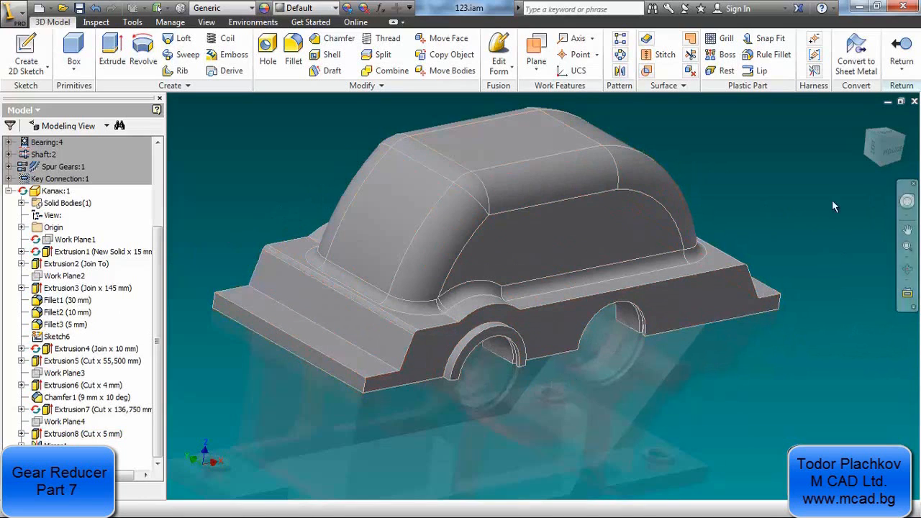
click(900, 45)
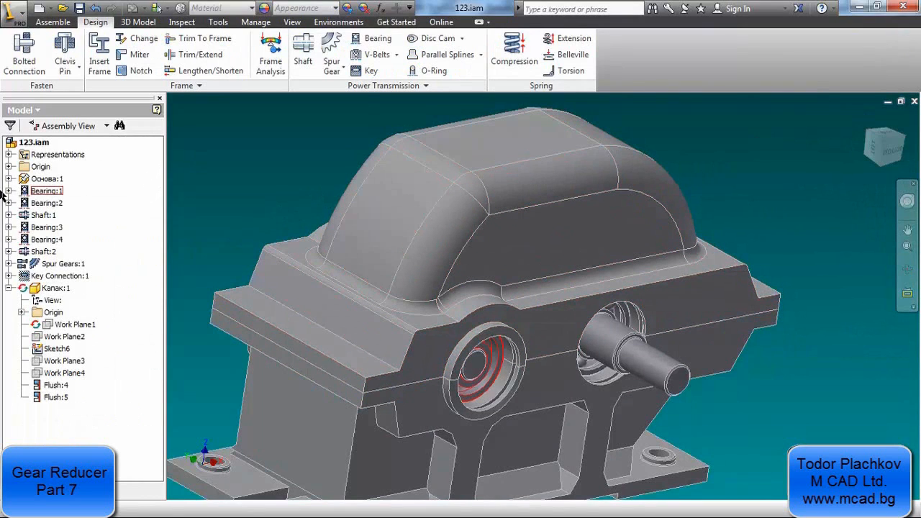
Switch to DWG TrueView and examine the flange bolts' size and hole positions in the front and plan views
mouse_move(1, 213)
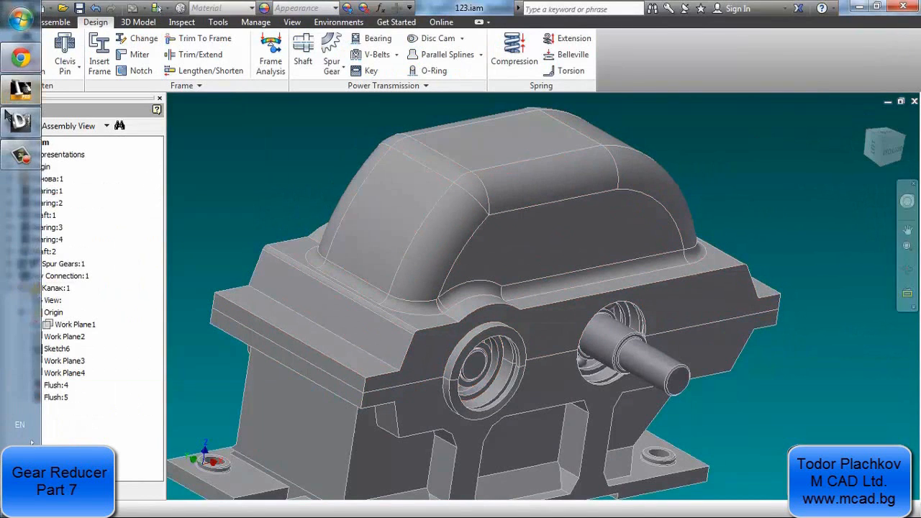
click(22, 123)
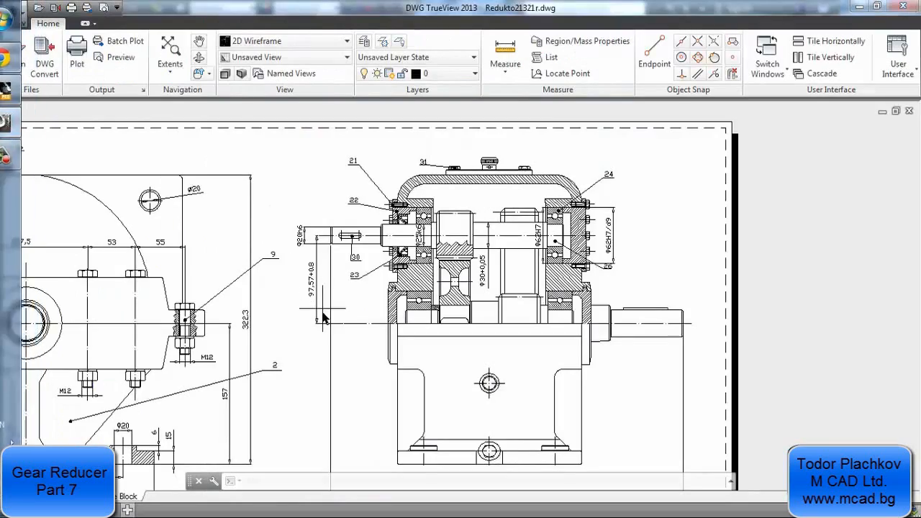
mouse_move(324, 305)
middle_down()
mouse_move(489, 218)
mouse_move(560, 204)
middle_up()
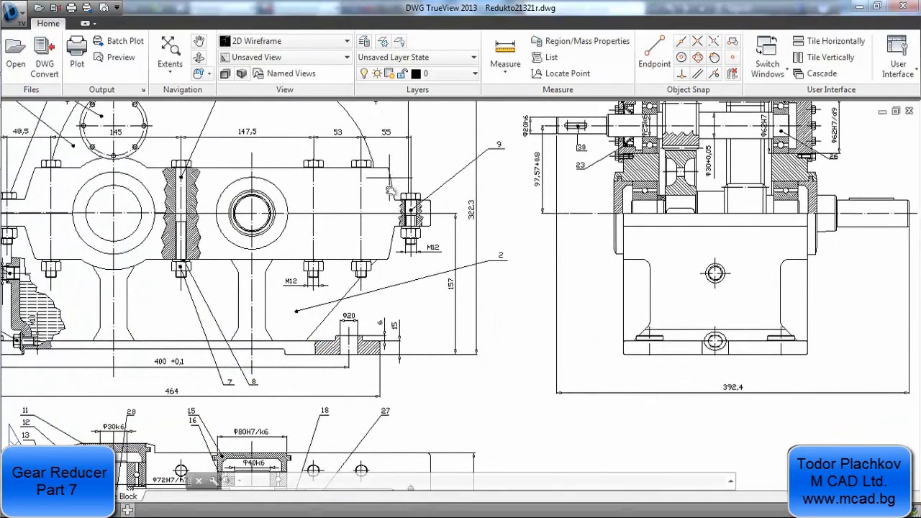
scroll(424, 245, up, 4)
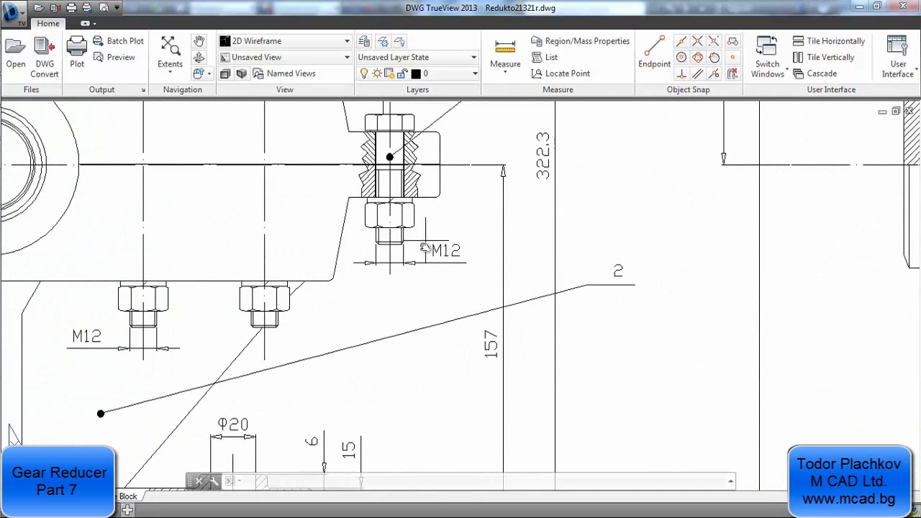
scroll(454, 253, down, 4)
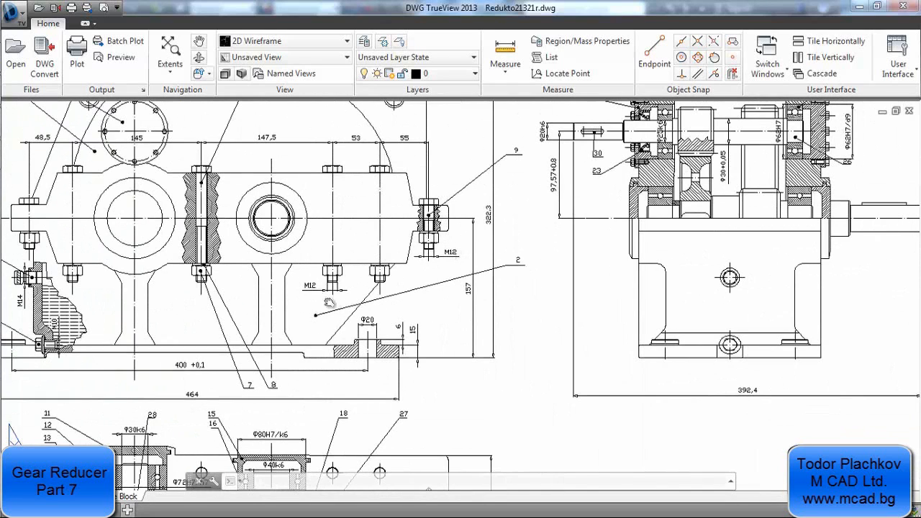
mouse_move(225, 208)
middle_down()
mouse_move(309, 211)
mouse_move(310, 224)
middle_up()
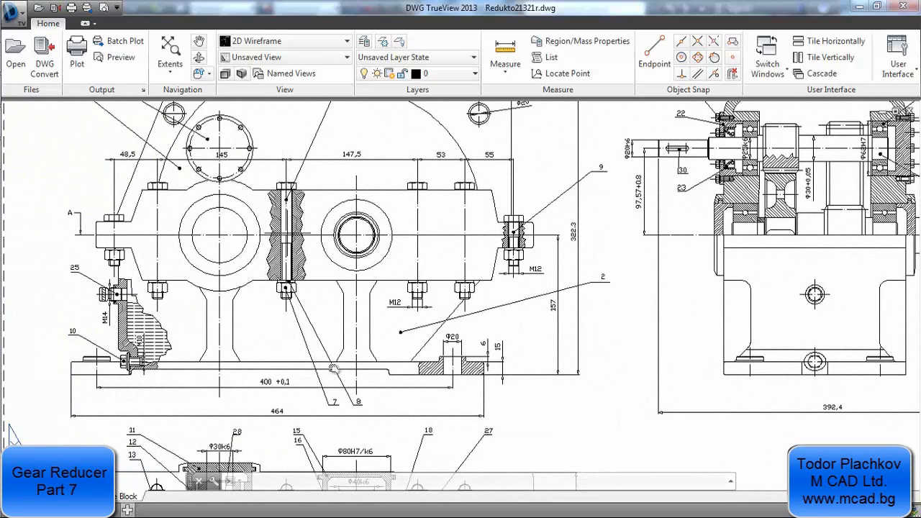
mouse_move(346, 425)
middle_down()
mouse_move(324, 265)
mouse_move(279, 170)
middle_up()
scroll(463, 365, up, 2)
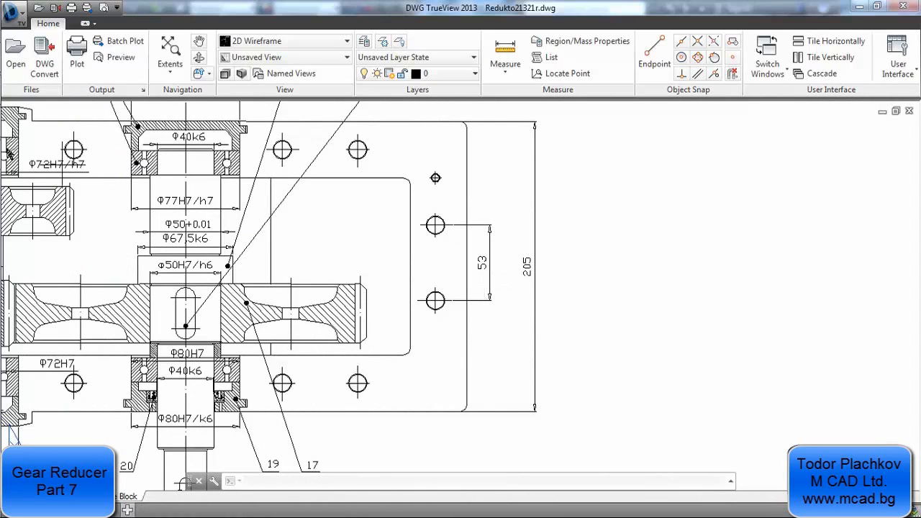
Switch back to Inventor and open the Bolted Connection generator for the reducer assembly
click(15, 103)
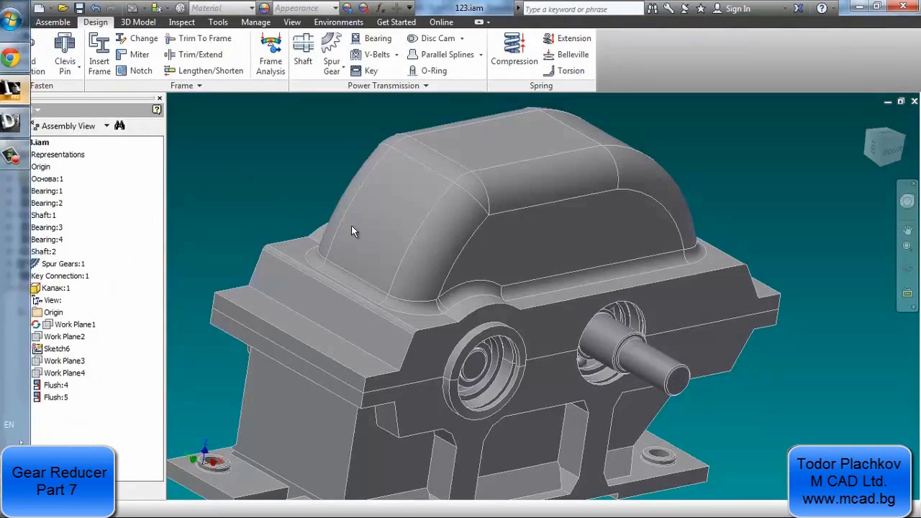
key(F4)
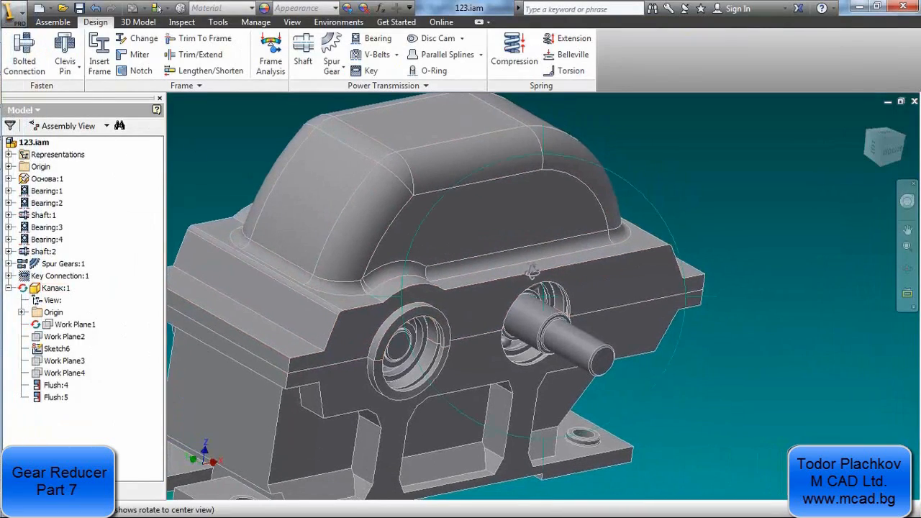
drag(533, 268, 784, 255)
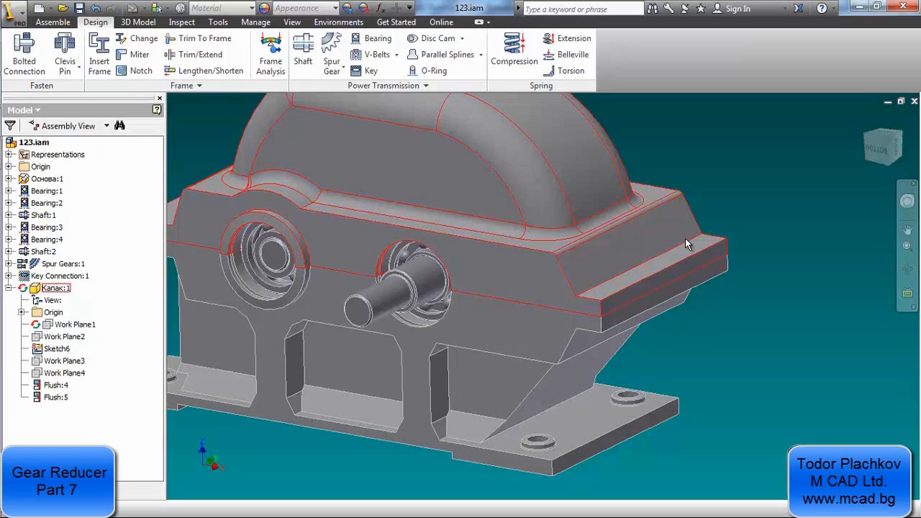
click(51, 22)
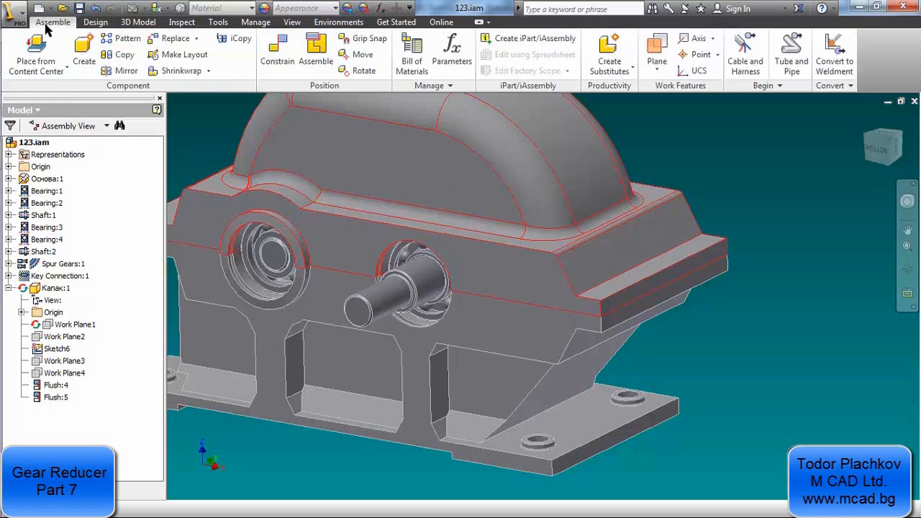
click(93, 23)
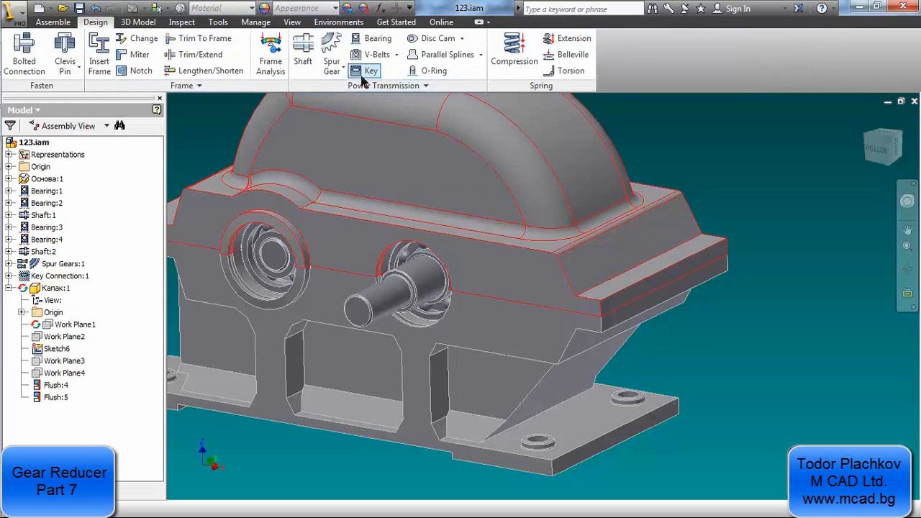
click(77, 68)
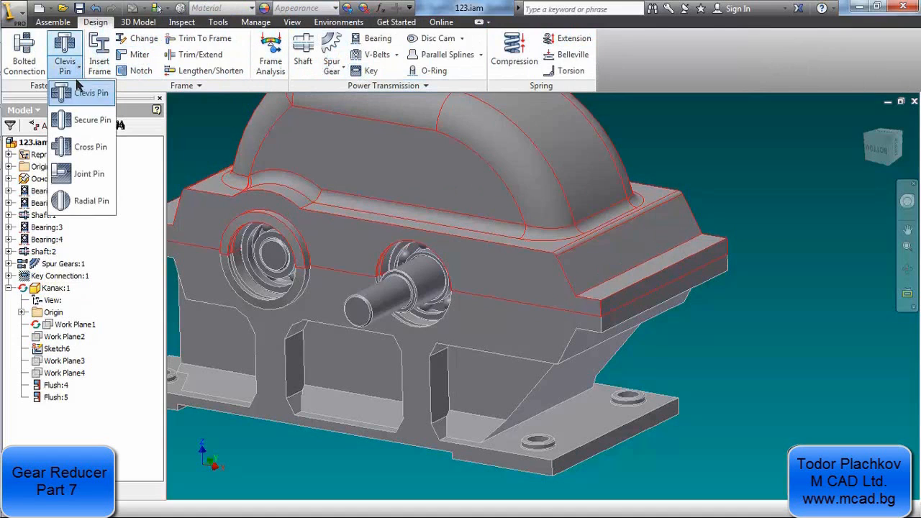
click(26, 51)
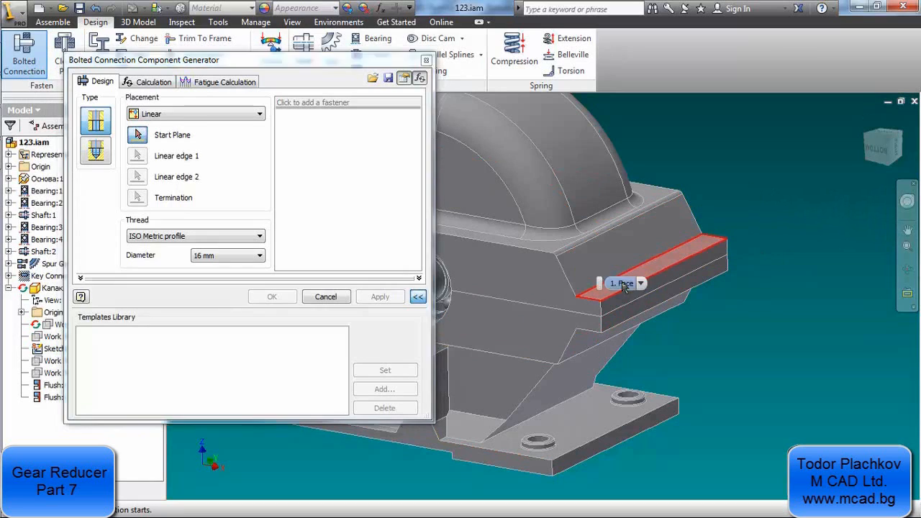
Use Linear placement for the bolted connection and set its start plane to the upper face of the cover's end flange
click(162, 116)
click(164, 125)
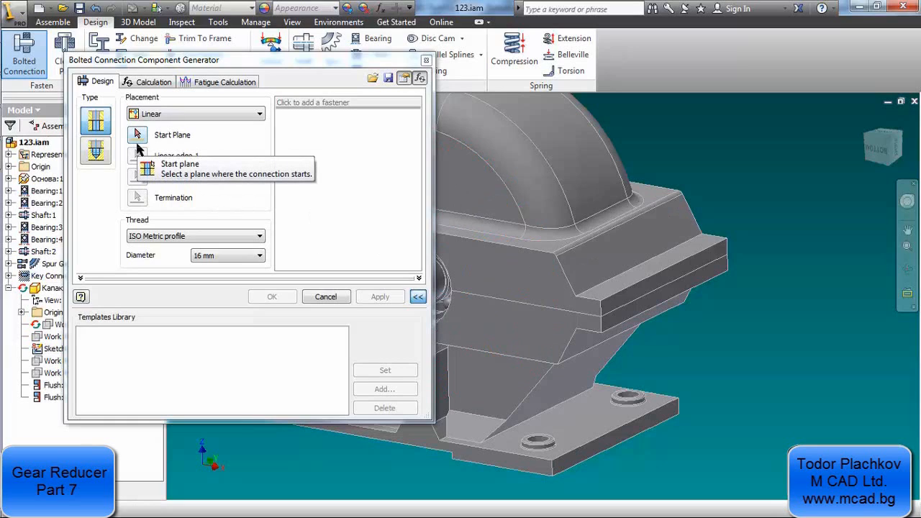
click(161, 115)
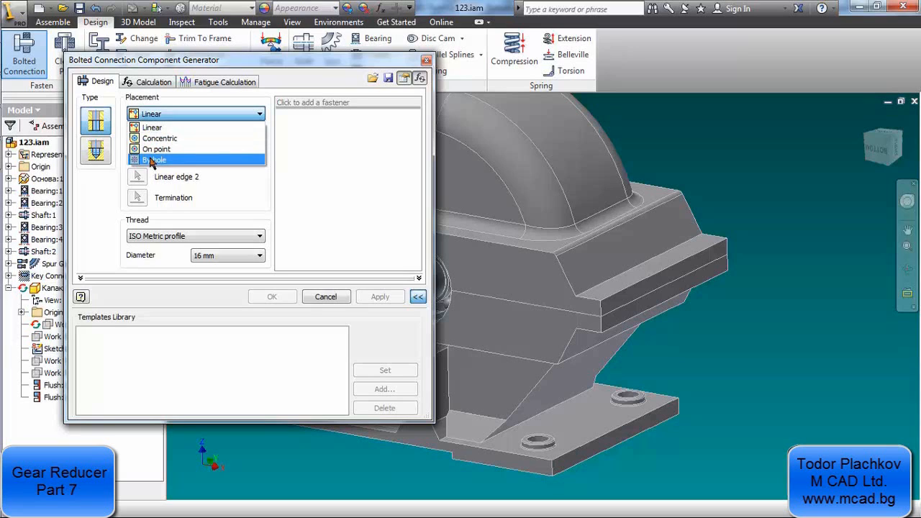
click(214, 181)
click(138, 134)
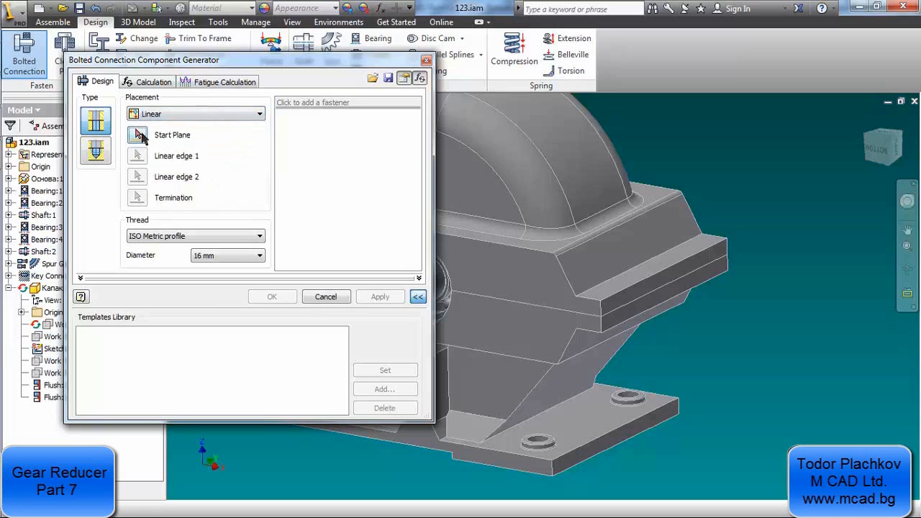
click(623, 288)
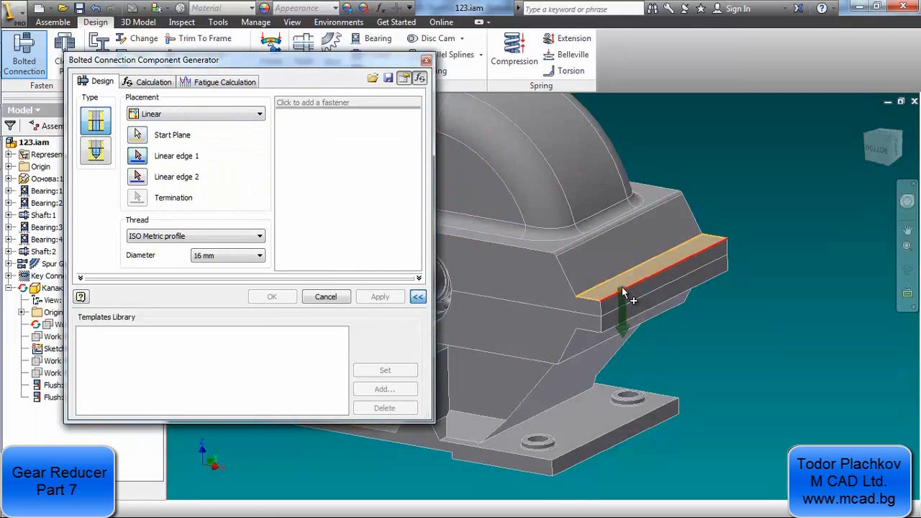
Position the bolt 76 mm from the flange's short side edge and 15 mm from its long outer edge
click(589, 305)
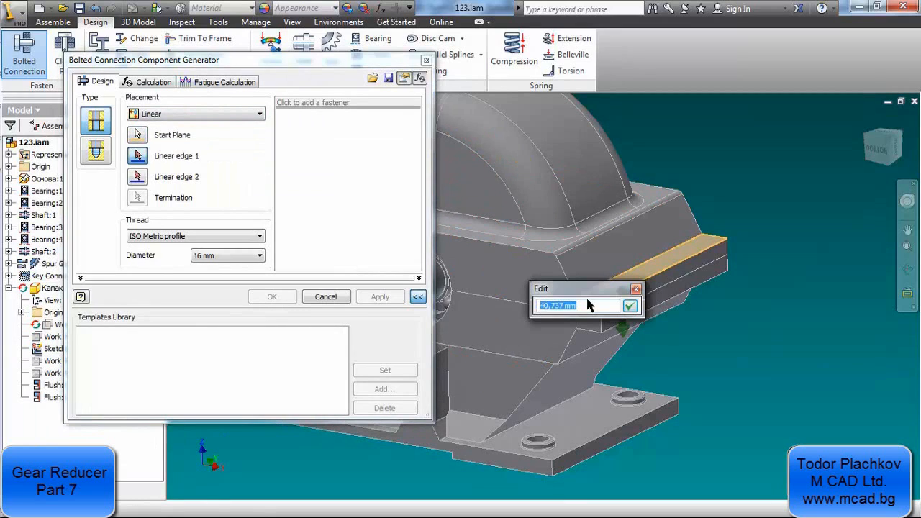
text(76)
click(630, 306)
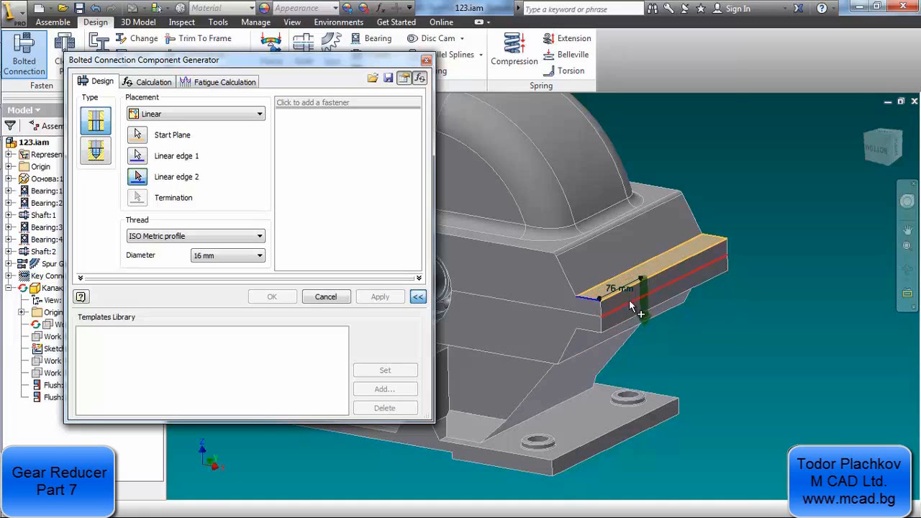
scroll(630, 306, down, 5)
click(610, 282)
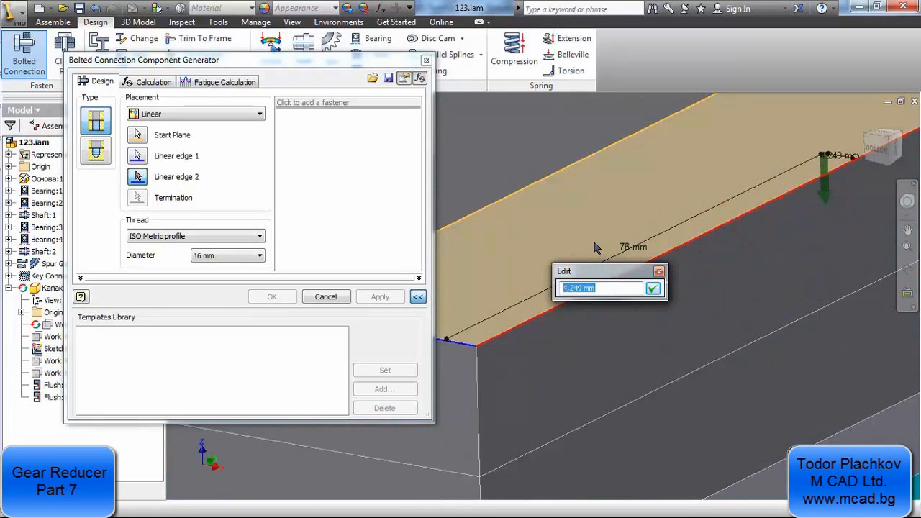
text(15)
key(Return)
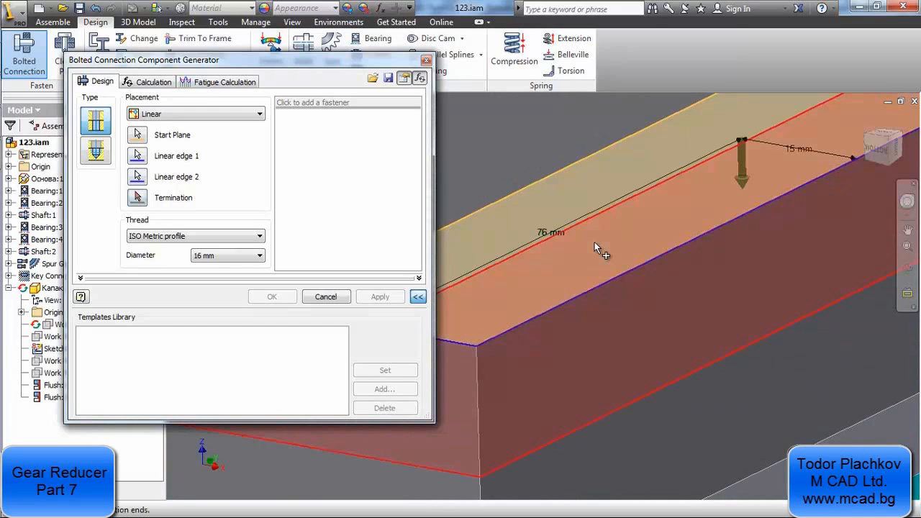
Set the bolted connection's termination to the underside of the base flange
scroll(626, 201, up, 2)
scroll(631, 203, up, 3)
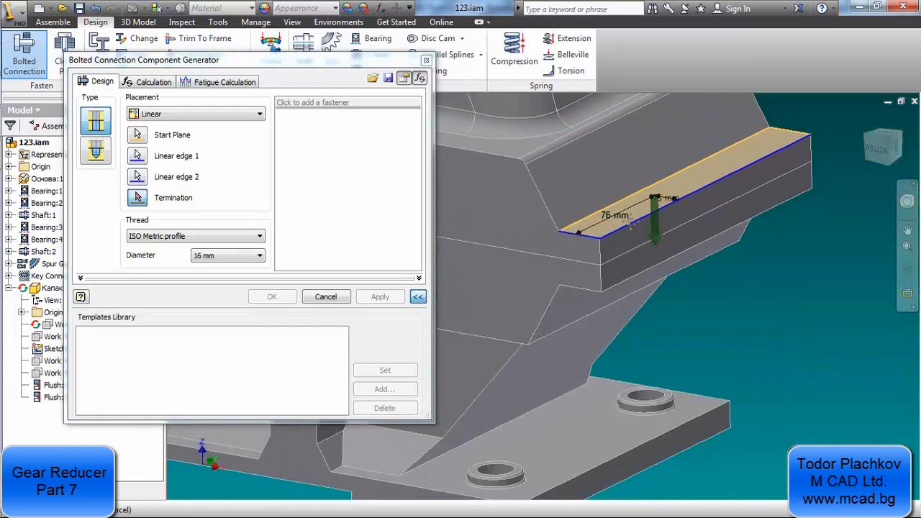
scroll(628, 273, down, 3)
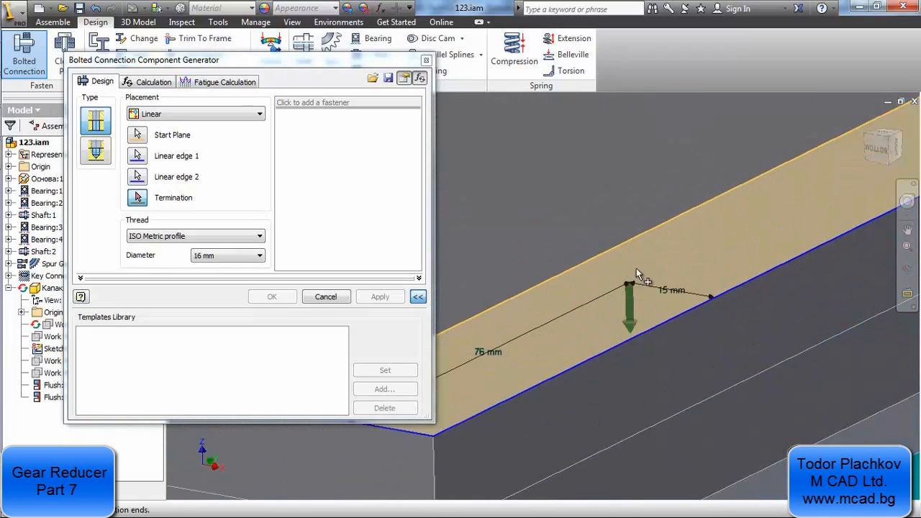
scroll(624, 277, up, 1)
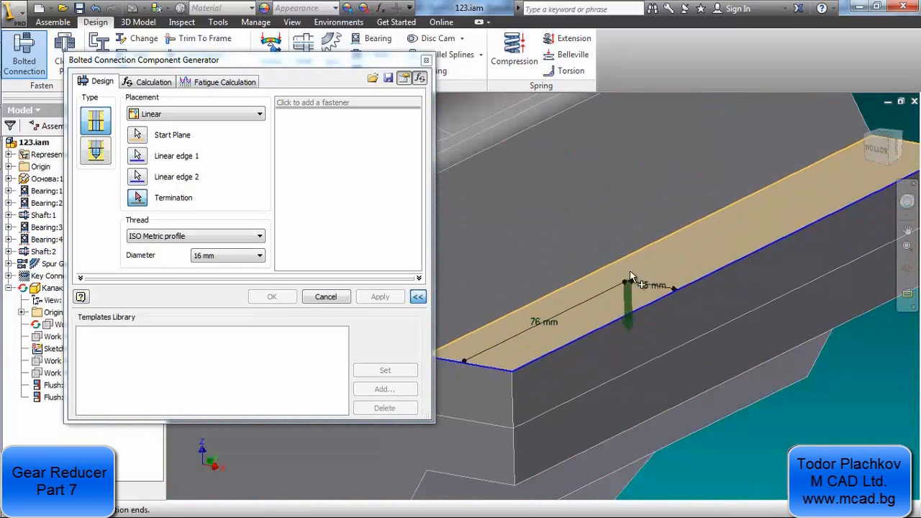
click(214, 257)
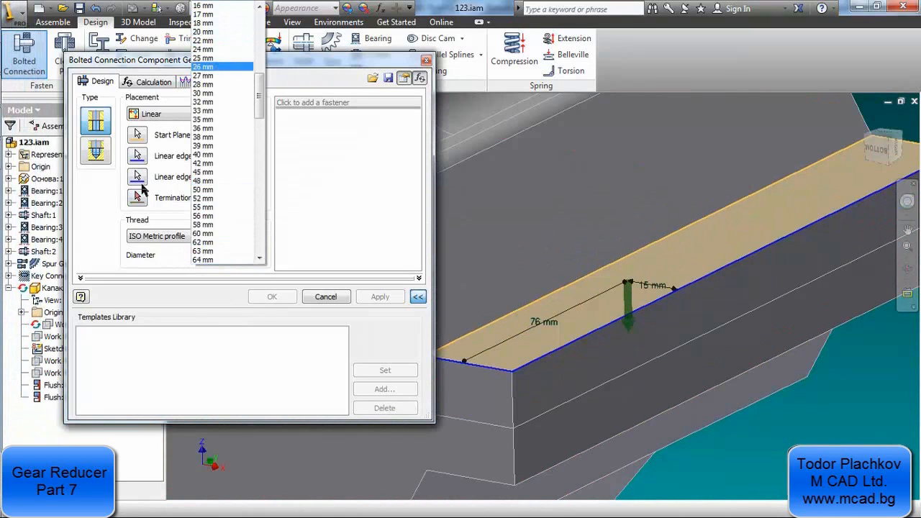
click(205, 5)
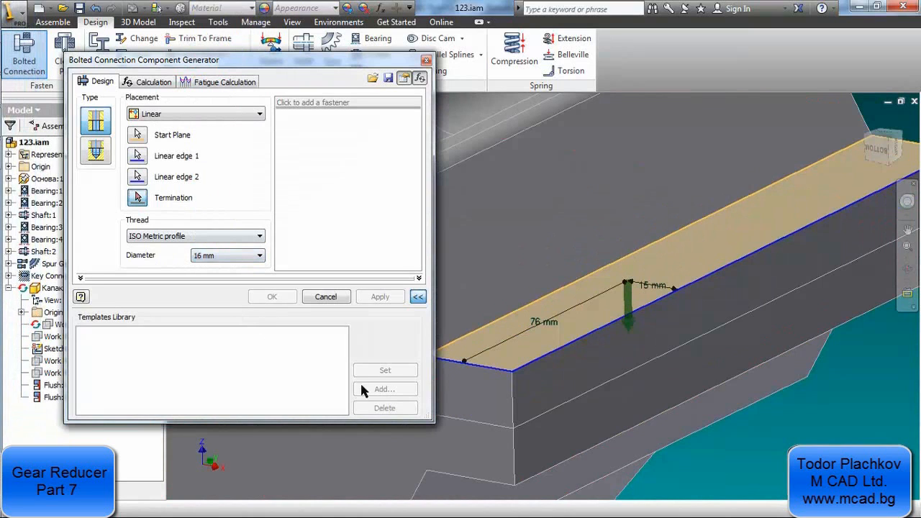
click(495, 465)
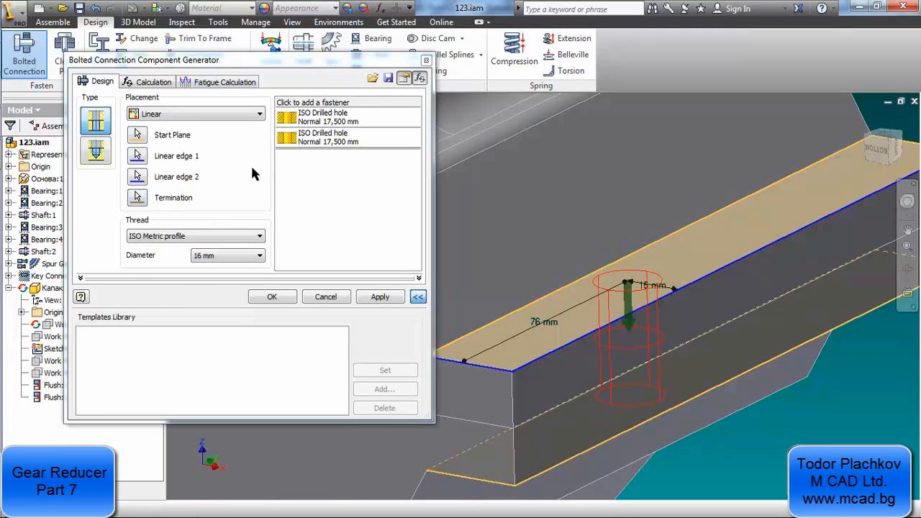
Set the bolted connection's thread diameter to 12 mm
click(244, 258)
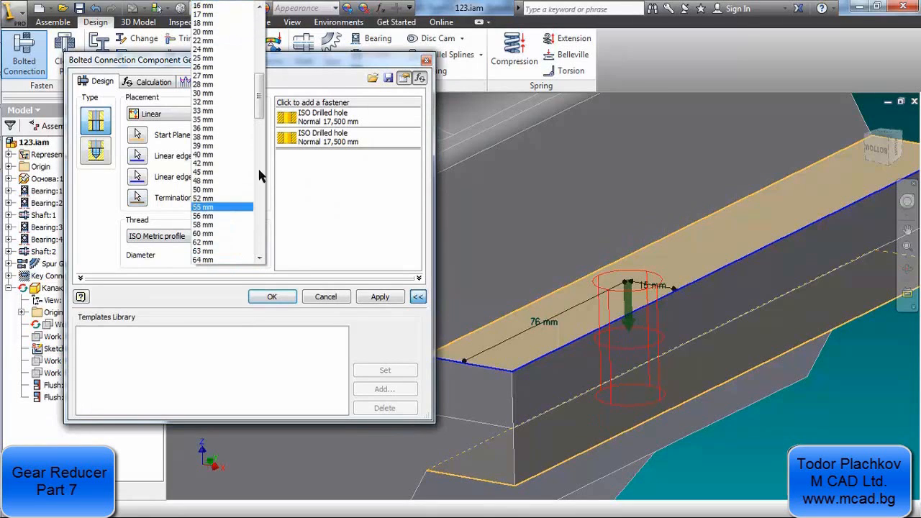
drag(258, 97, 255, 40)
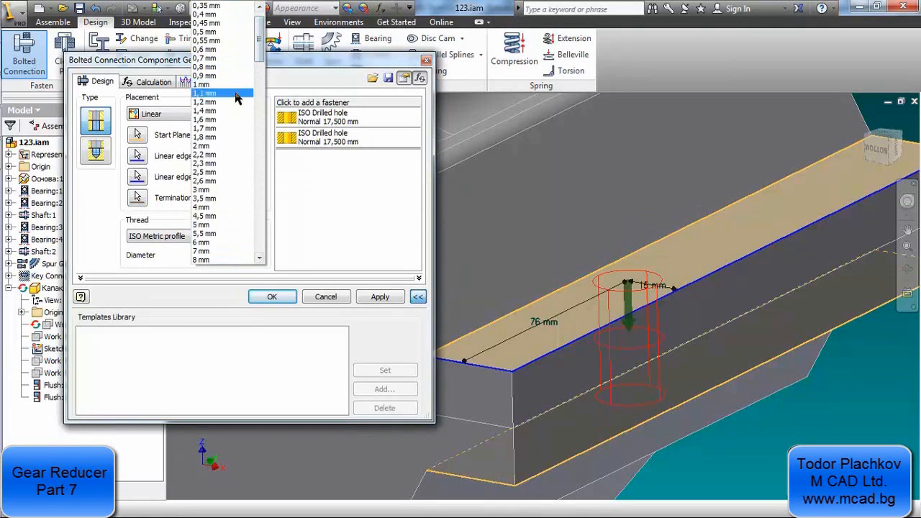
scroll(237, 192, down, 2)
scroll(238, 196, down, 1)
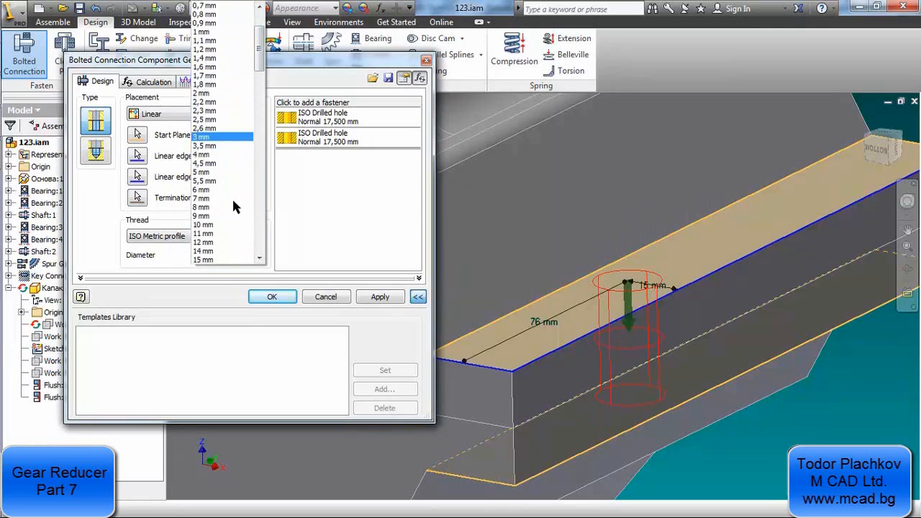
click(221, 243)
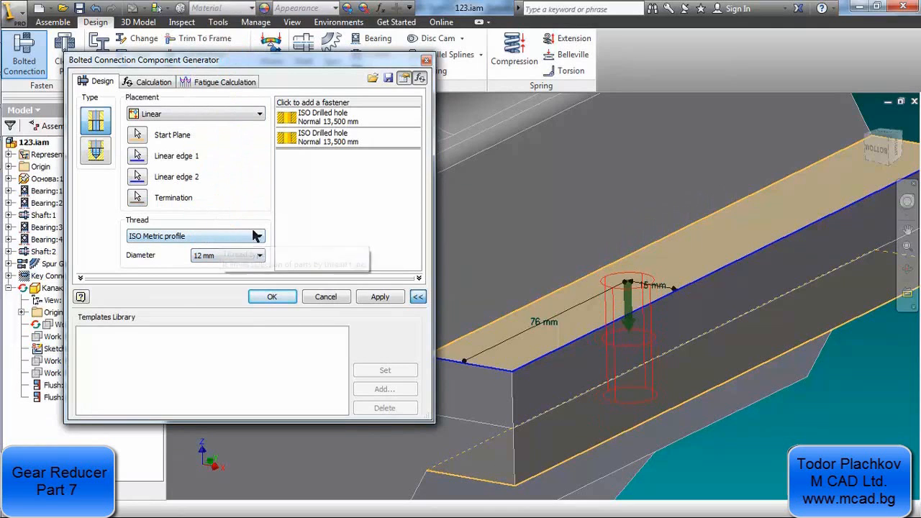
Add an ISO 4018 hexagon head bolt above the two drilled holes of the connection
scroll(609, 300, down, 5)
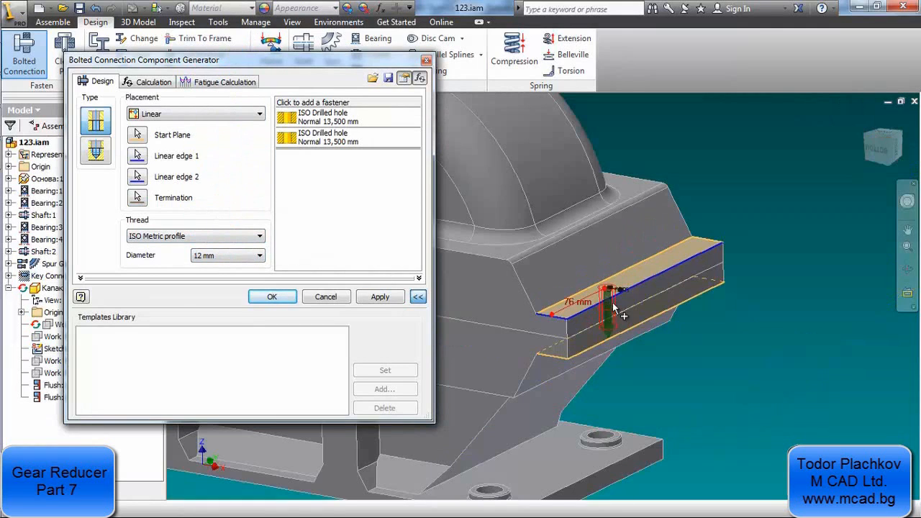
scroll(624, 322, up, 3)
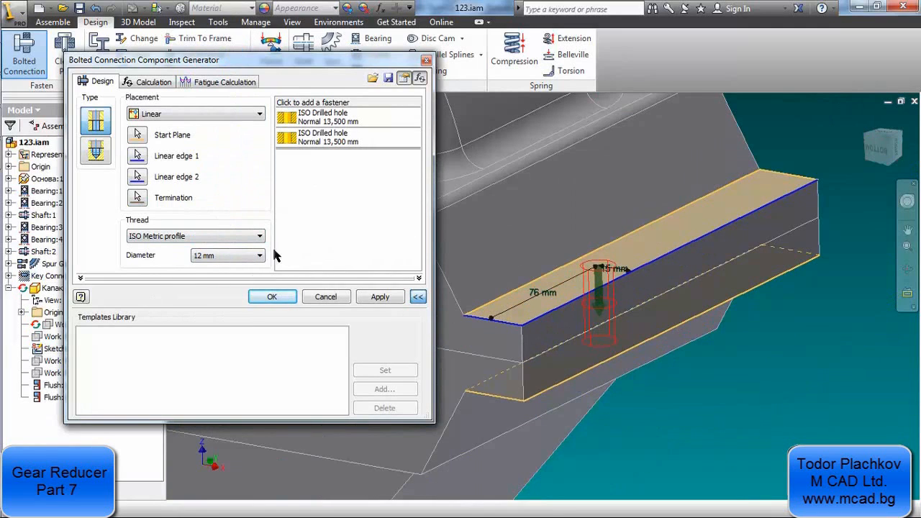
click(326, 102)
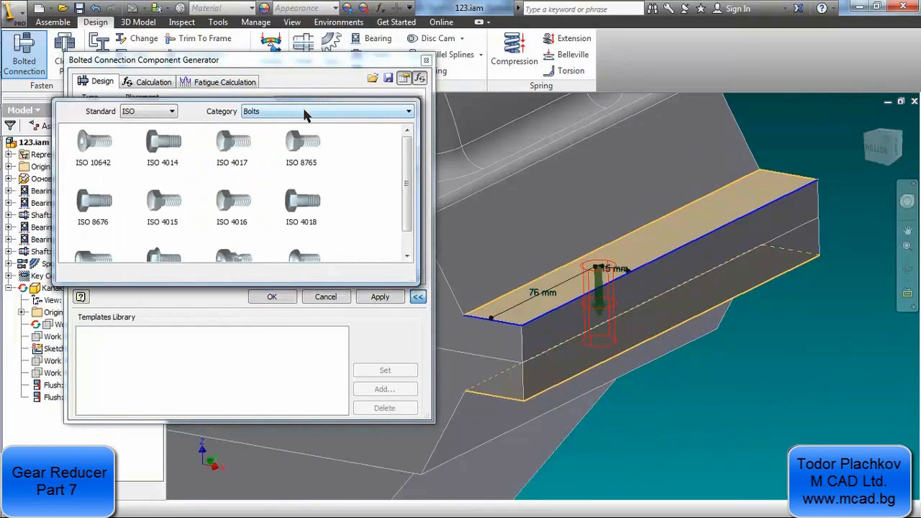
click(303, 205)
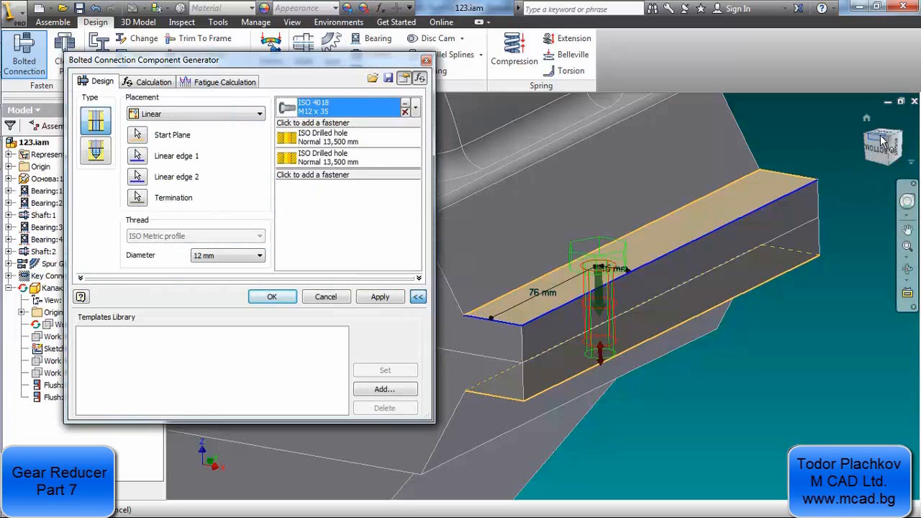
View the flange from the front and set the bolt's distance from the long outer edge to 12 mm
drag(875, 148, 863, 164)
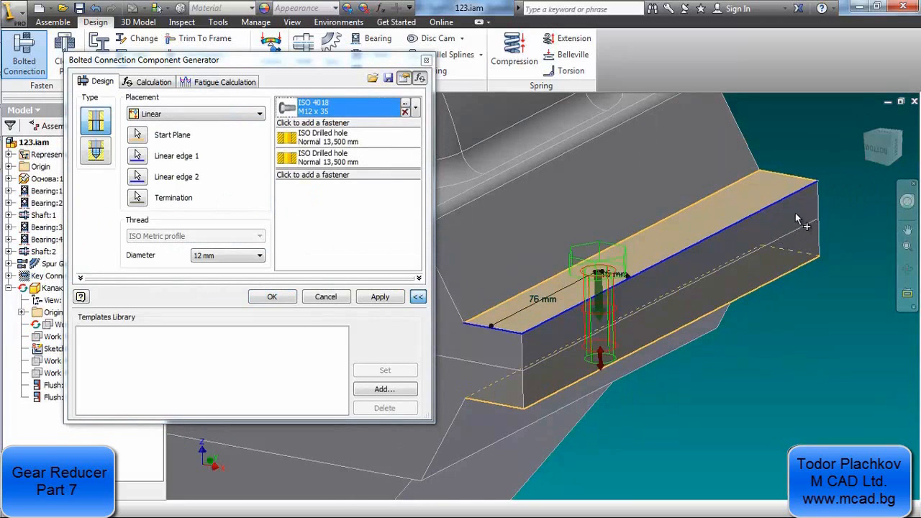
click(891, 137)
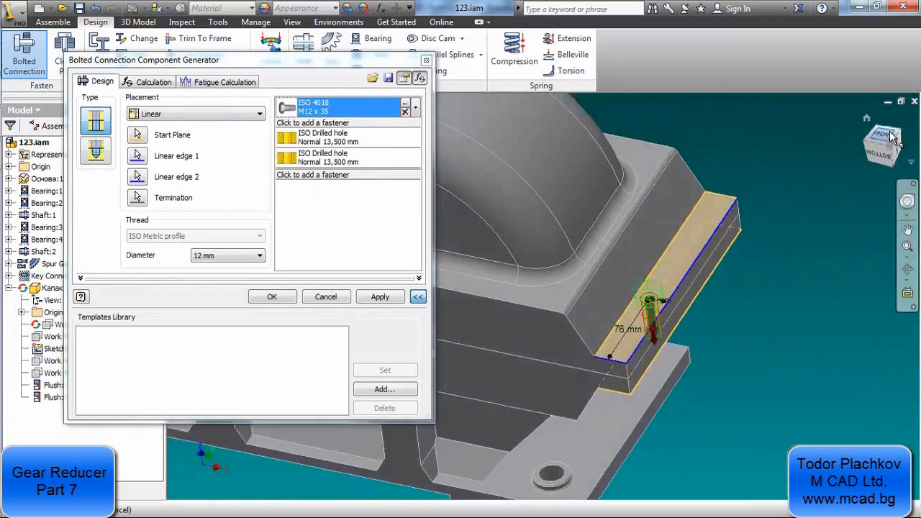
click(891, 137)
scroll(705, 309, up, 5)
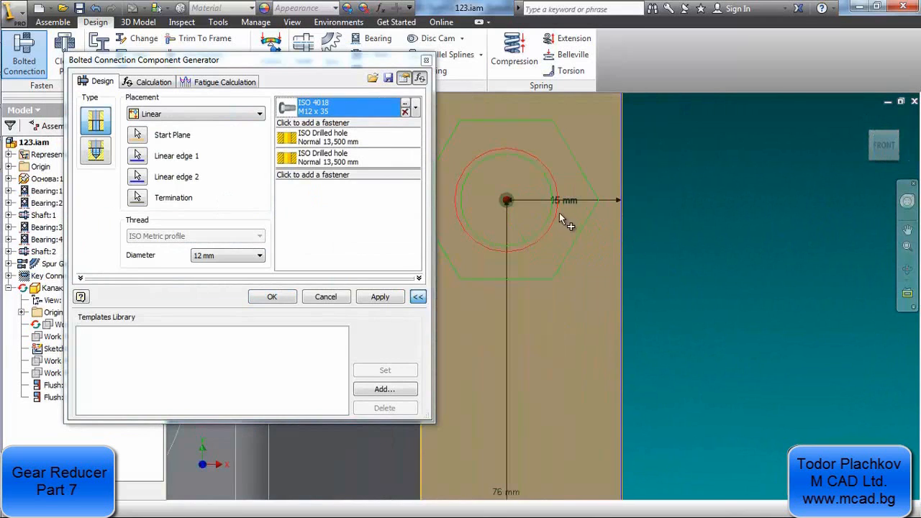
middle_drag(560, 213, 748, 260)
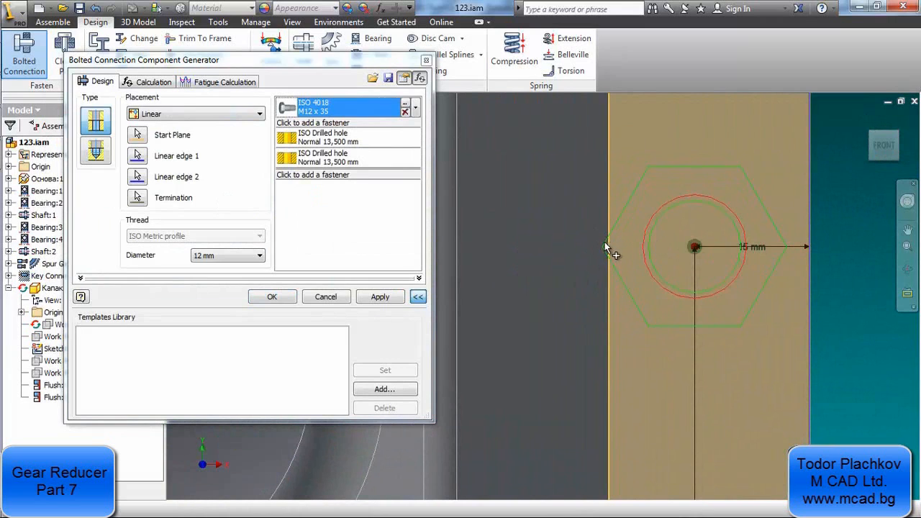
middle_drag(741, 246, 652, 245)
click(664, 246)
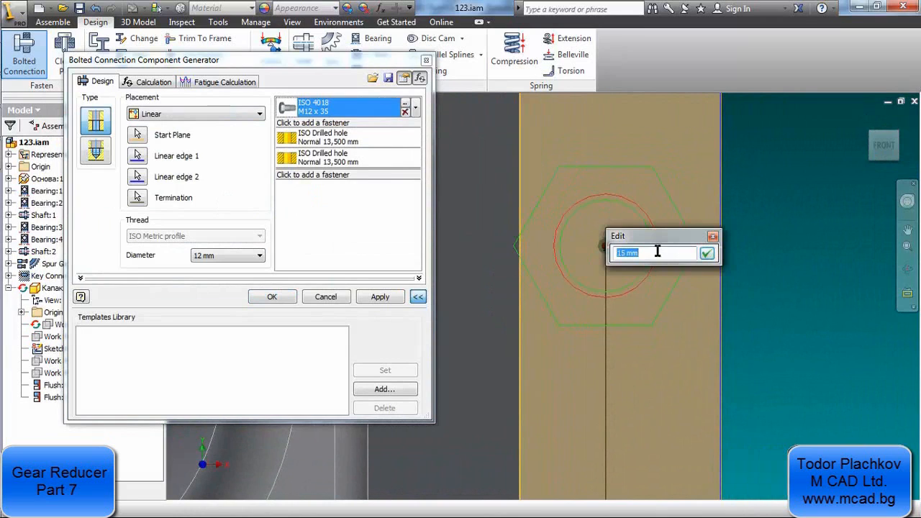
text(12)
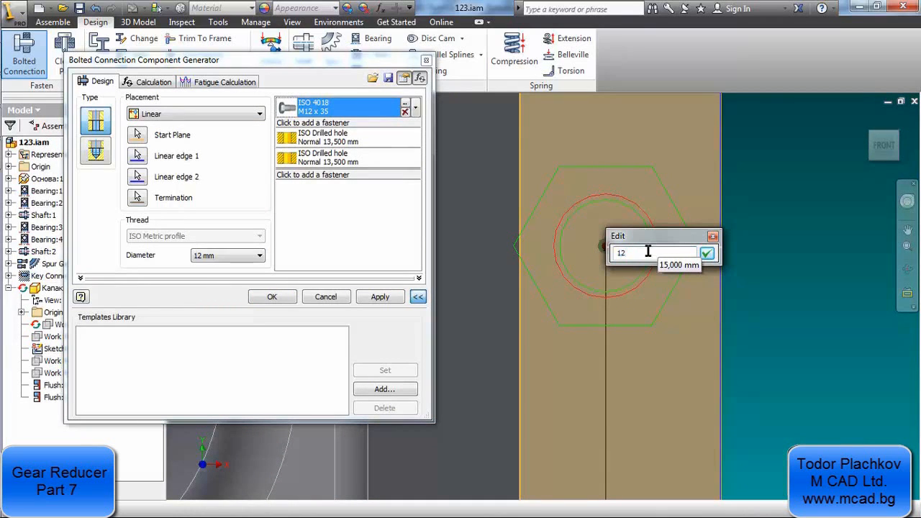
click(706, 254)
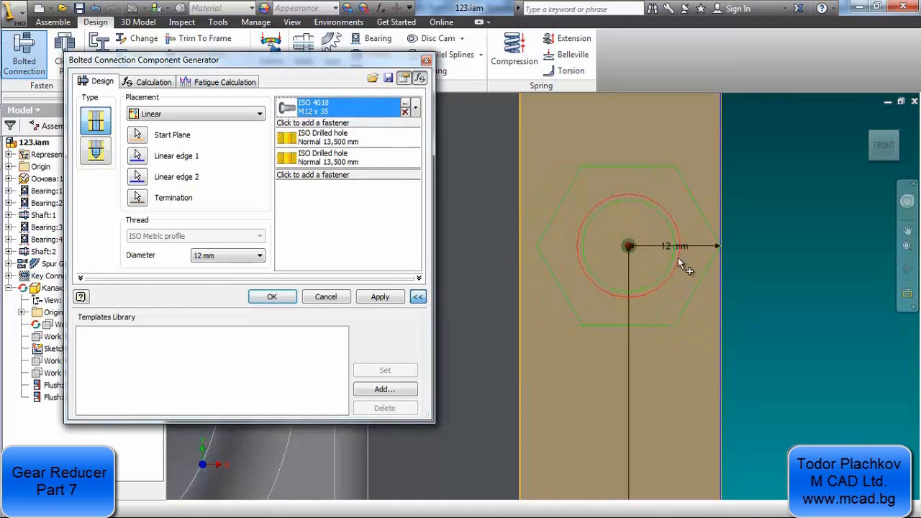
Lengthen the bolt below the flange to size M12 x 45
middle_drag(651, 280, 627, 287)
key(F4)
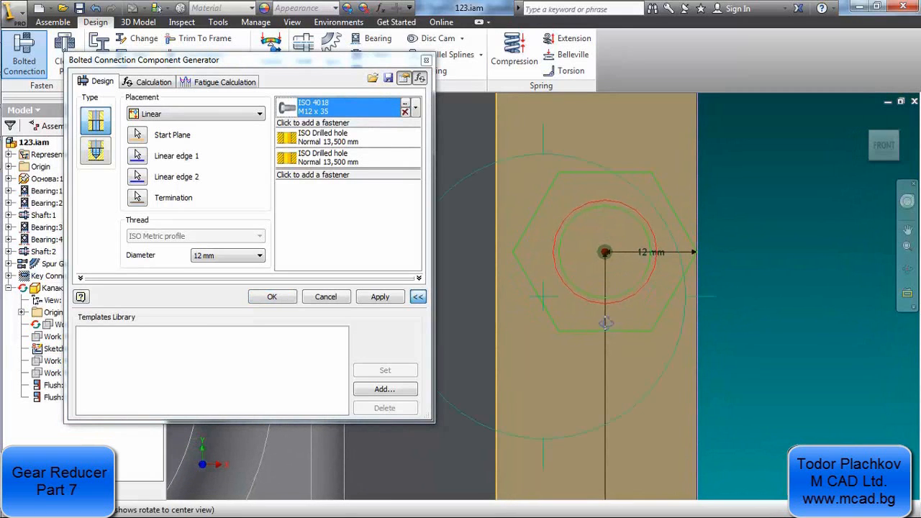
drag(597, 310, 567, 385)
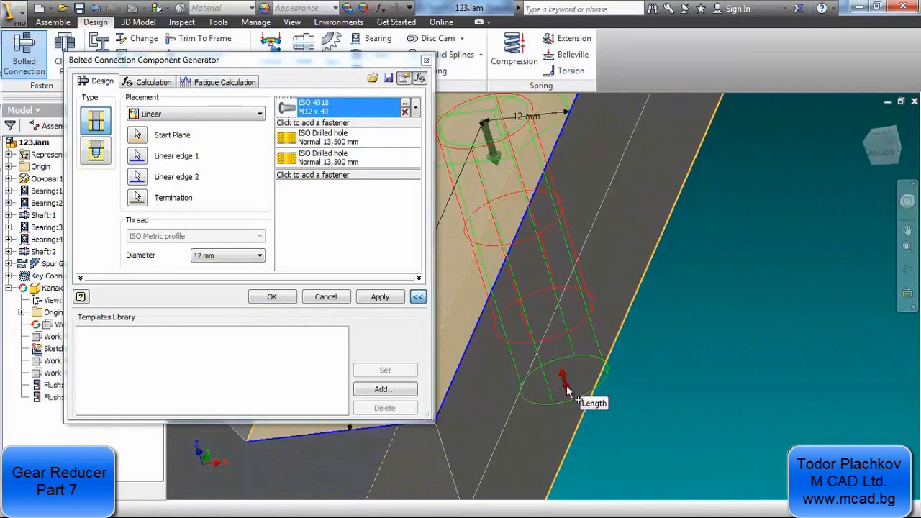
drag(568, 380, 573, 409)
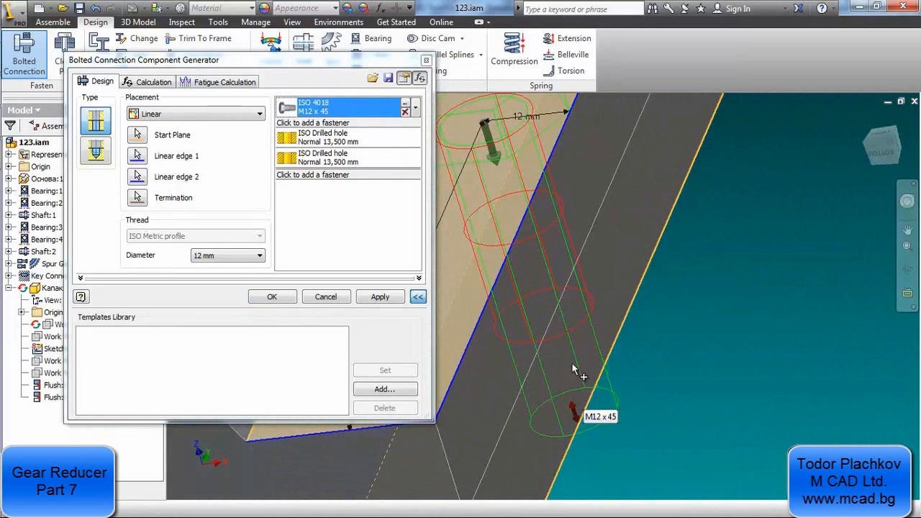
scroll(605, 323, down, 5)
middle_drag(573, 269, 563, 290)
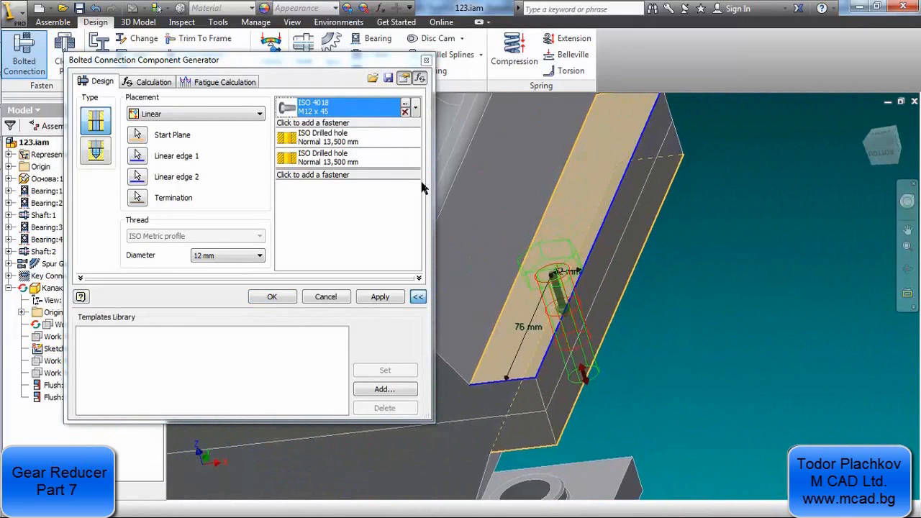
click(312, 141)
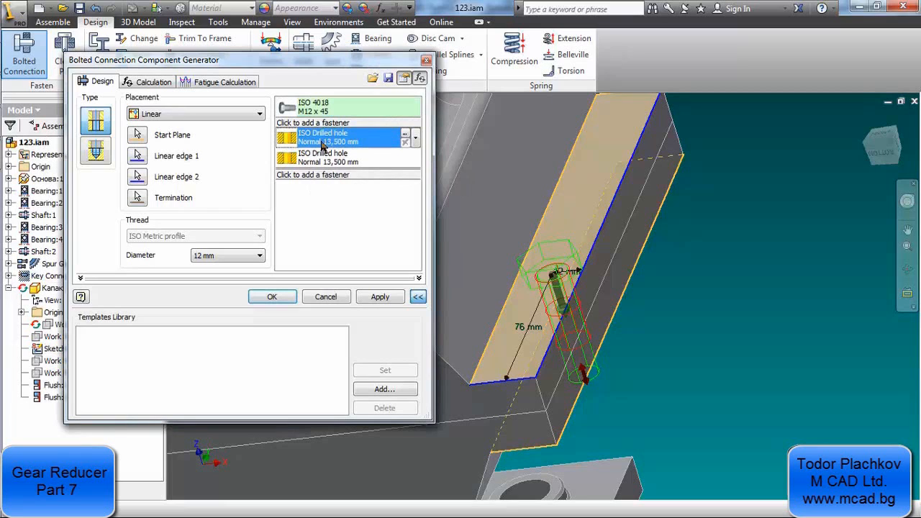
click(416, 136)
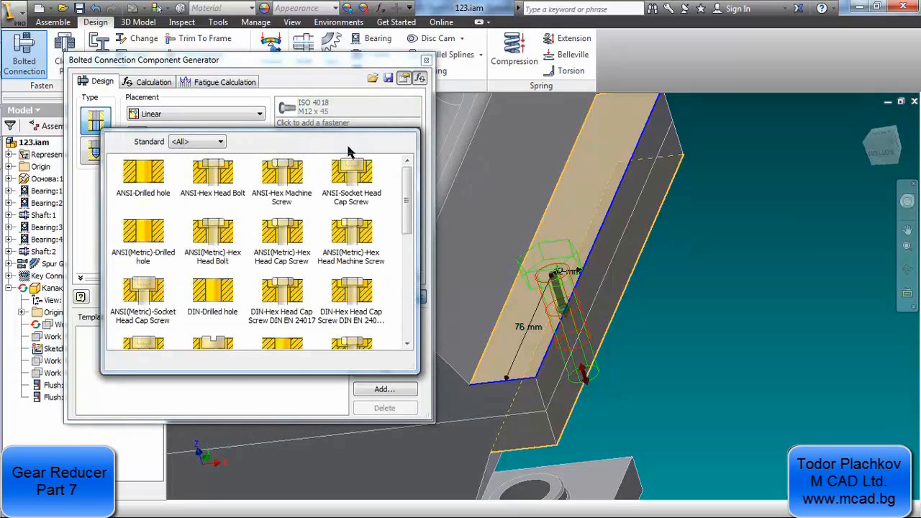
click(221, 142)
click(221, 142)
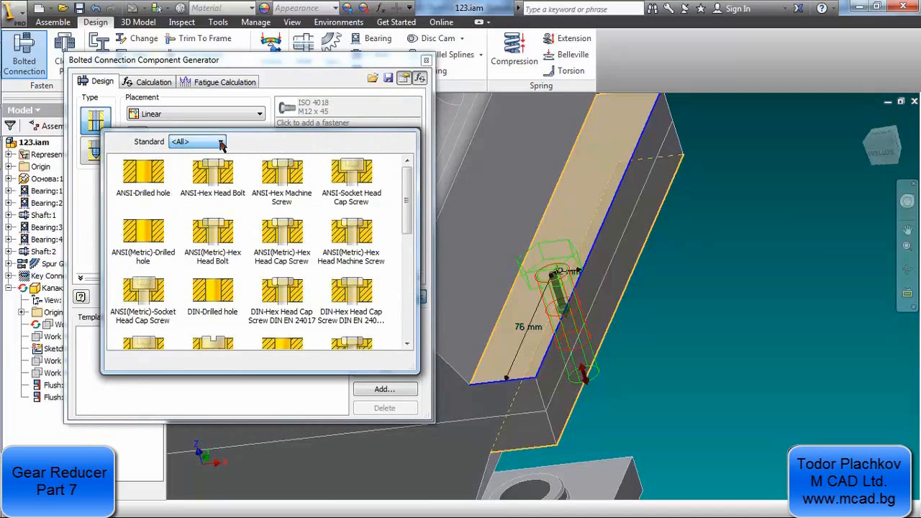
click(407, 116)
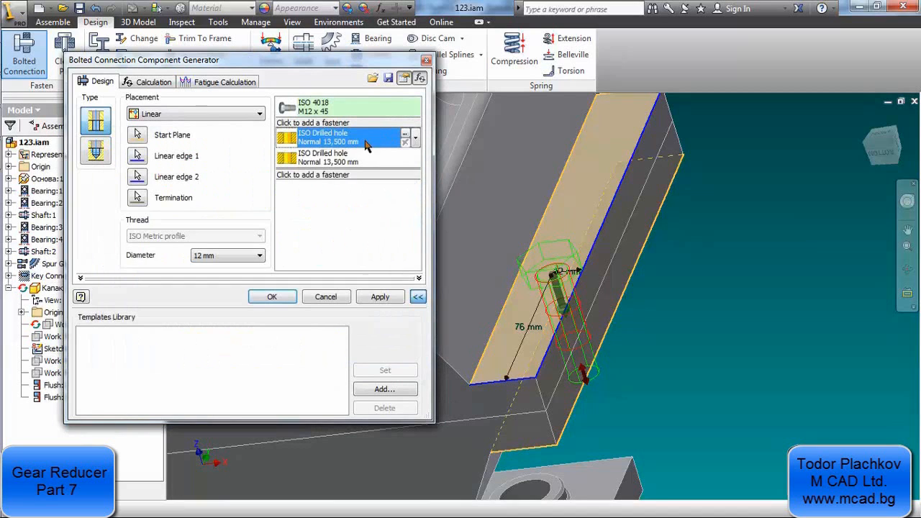
click(325, 175)
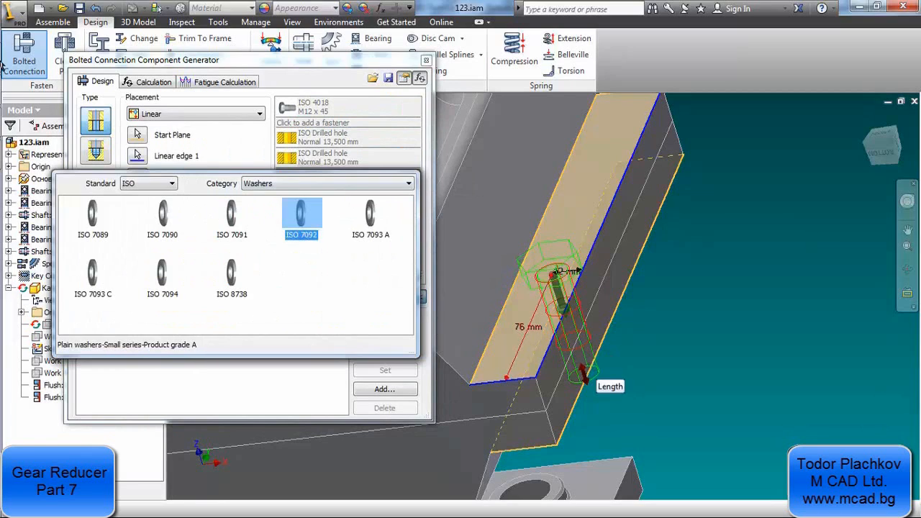
Switch to DWG TrueView and examine the washer and nut beneath the M12 flange bolt in the front view
click(25, 126)
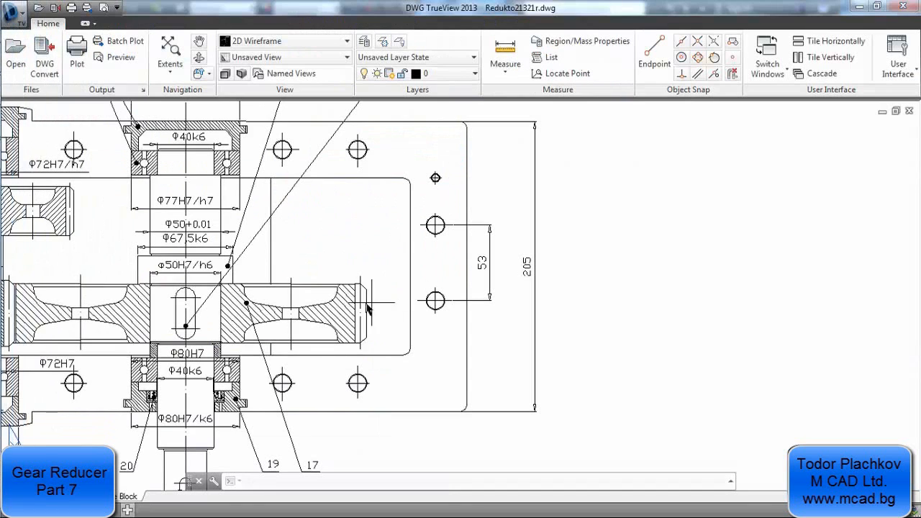
mouse_move(375, 373)
middle_down()
mouse_move(362, 229)
mouse_move(355, 317)
middle_up()
scroll(354, 288, down, 5)
middle_drag(354, 280, 369, 260)
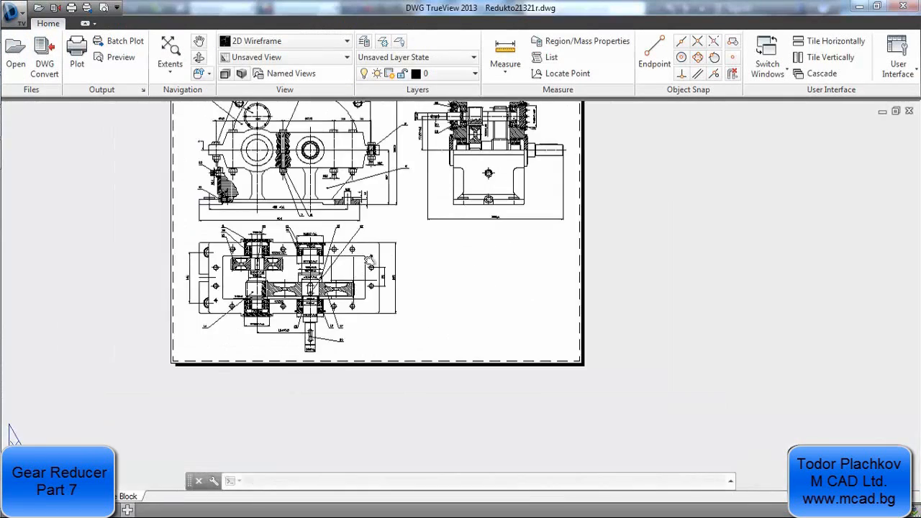
scroll(371, 152, up, 8)
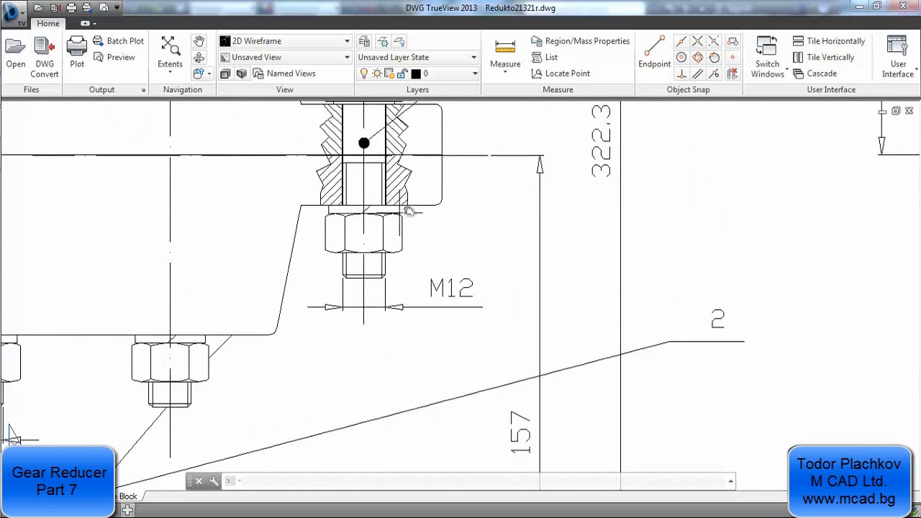
Switch back to Inventor and add a DIN 128 spring washer beneath the two drilled holes of the bolted connection
mouse_move(2, 164)
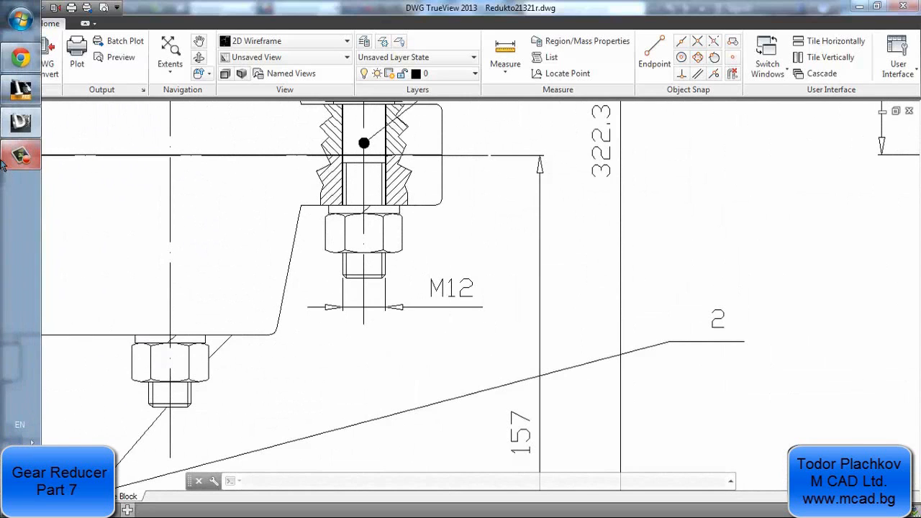
click(20, 90)
click(309, 177)
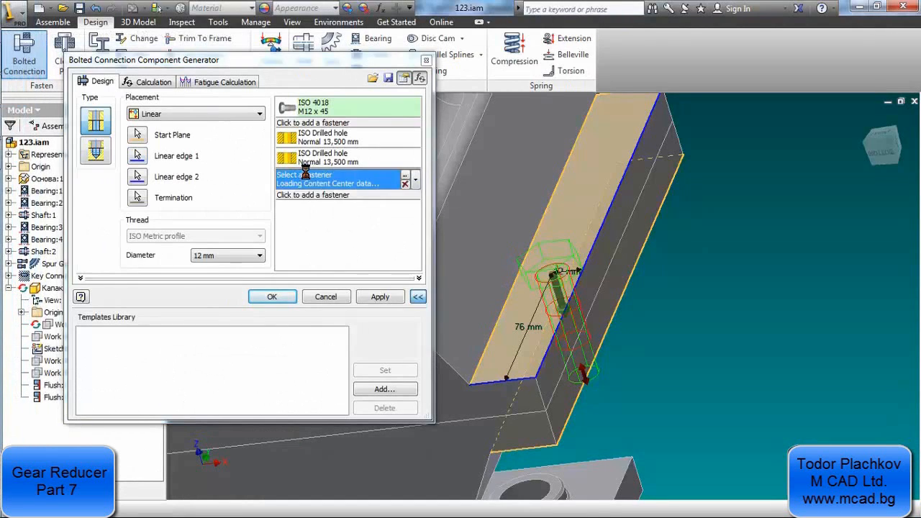
click(171, 184)
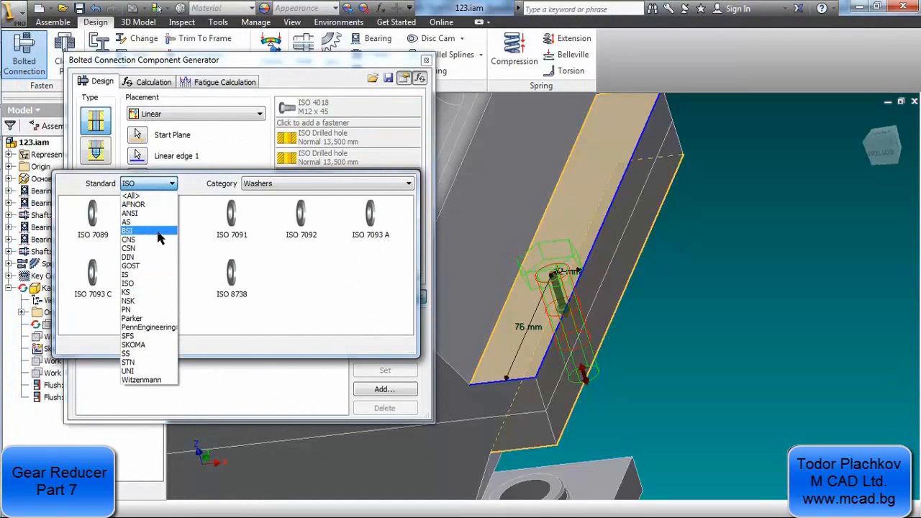
click(164, 258)
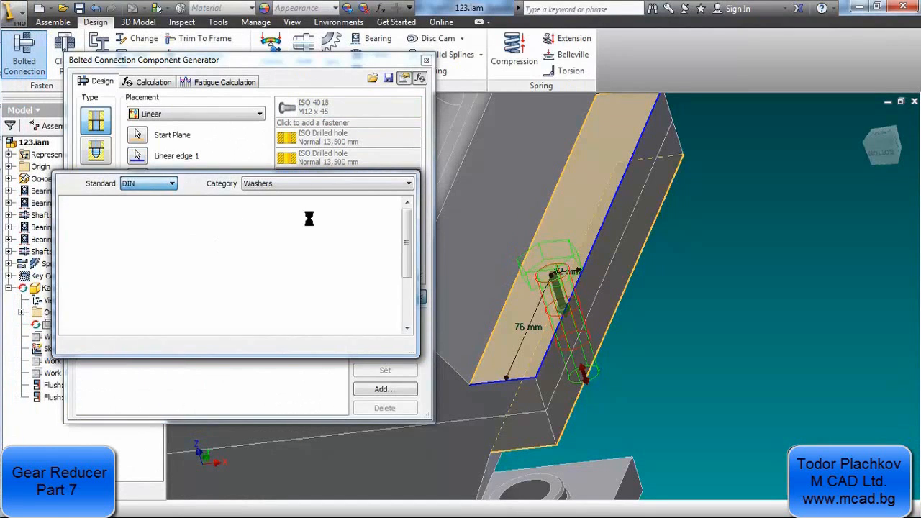
click(302, 213)
click(314, 274)
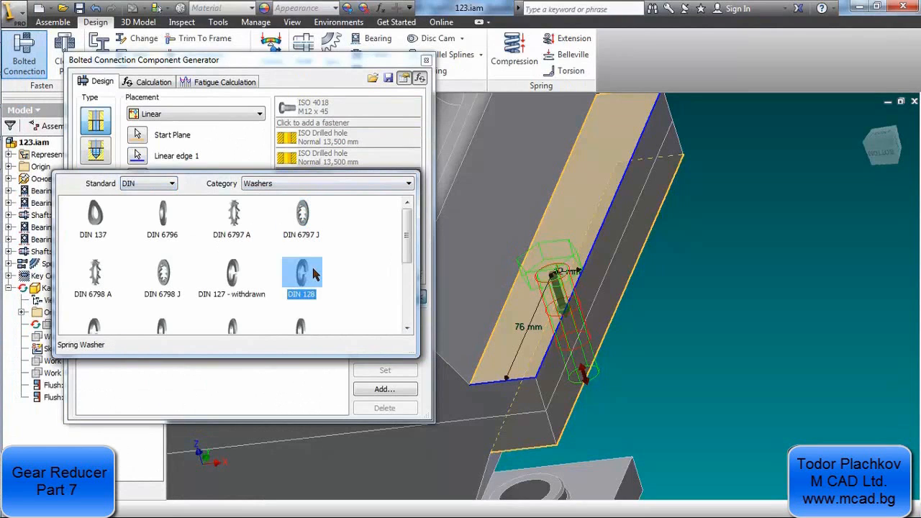
click(313, 273)
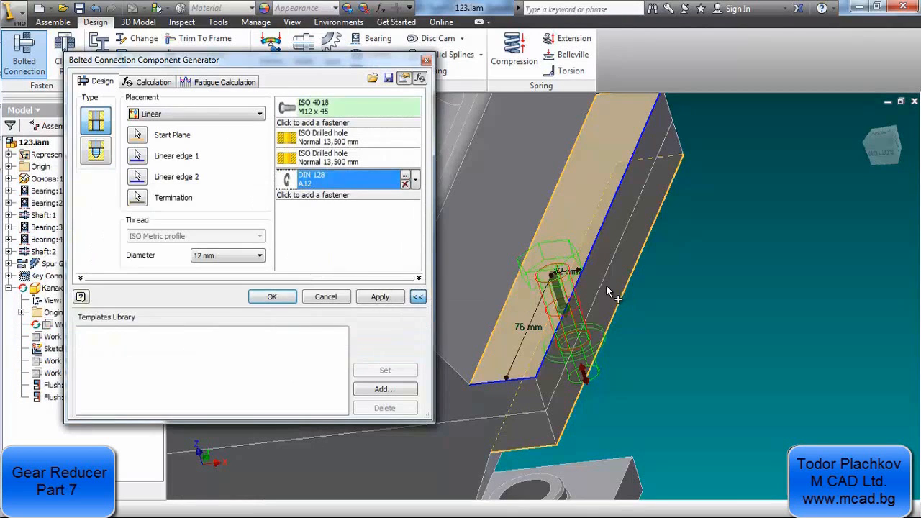
Add an ISO 4032 hex nut beneath the spring washer of the bolted connection
shift+middle_drag(585, 290, 505, 291)
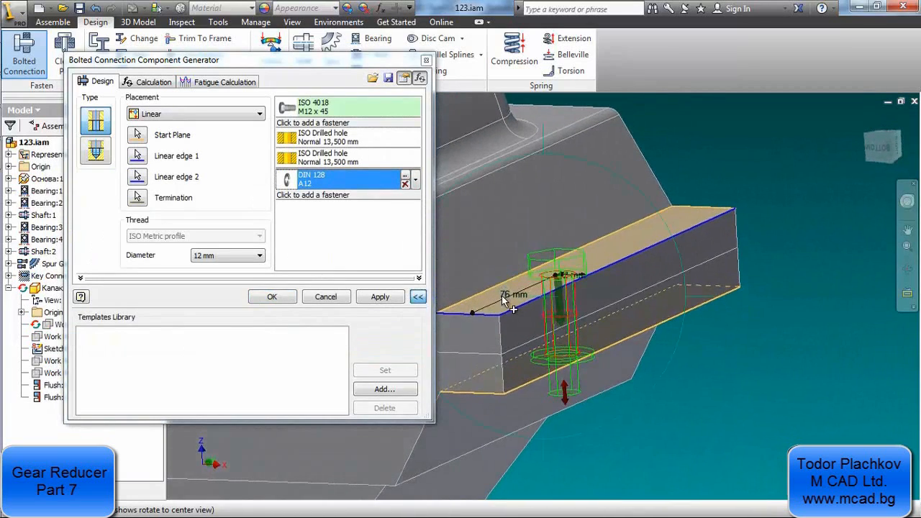
click(339, 196)
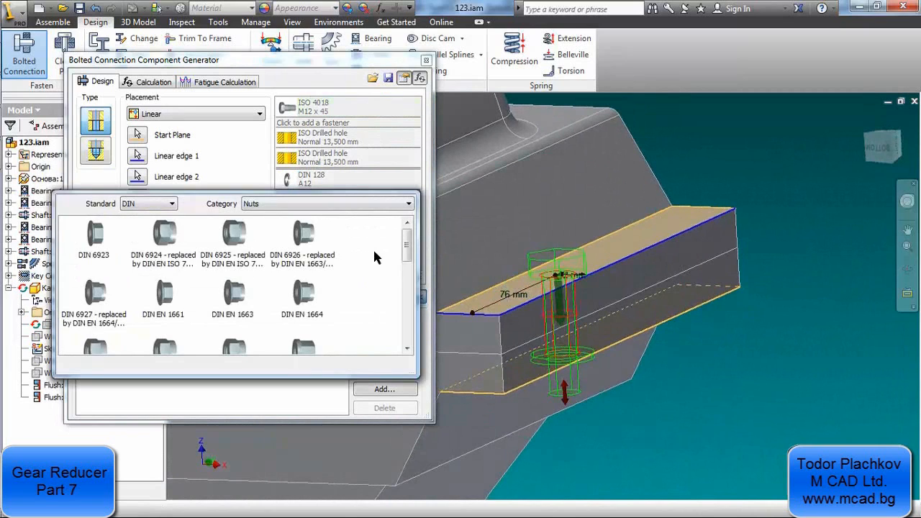
scroll(372, 257, down, 3)
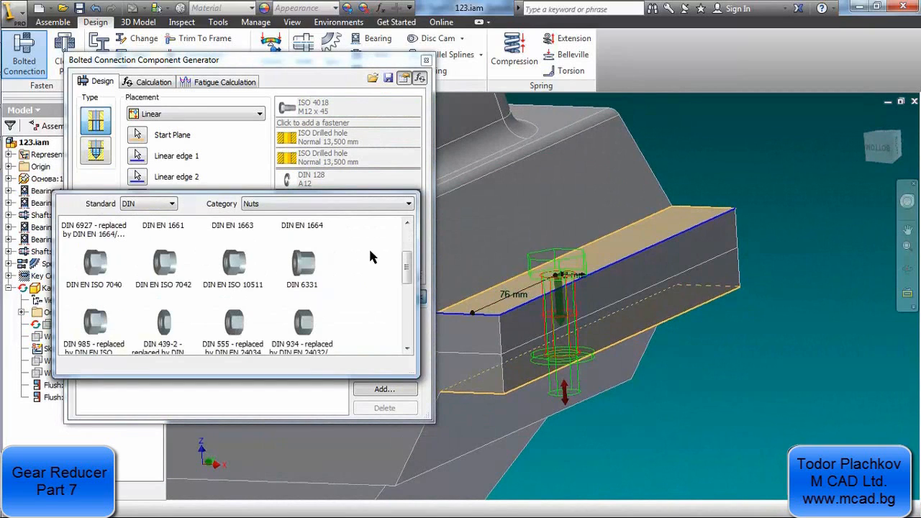
scroll(373, 257, up, 2)
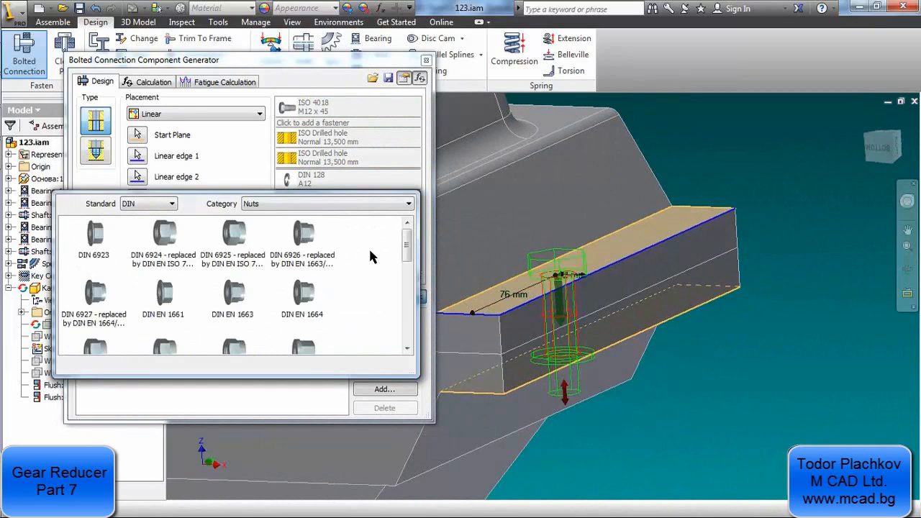
scroll(371, 257, down, 3)
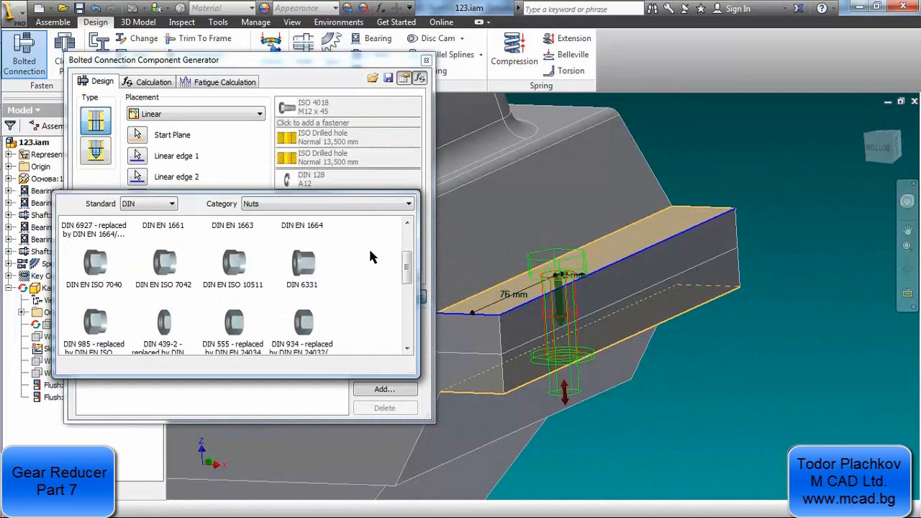
scroll(371, 257, up, 3)
click(154, 203)
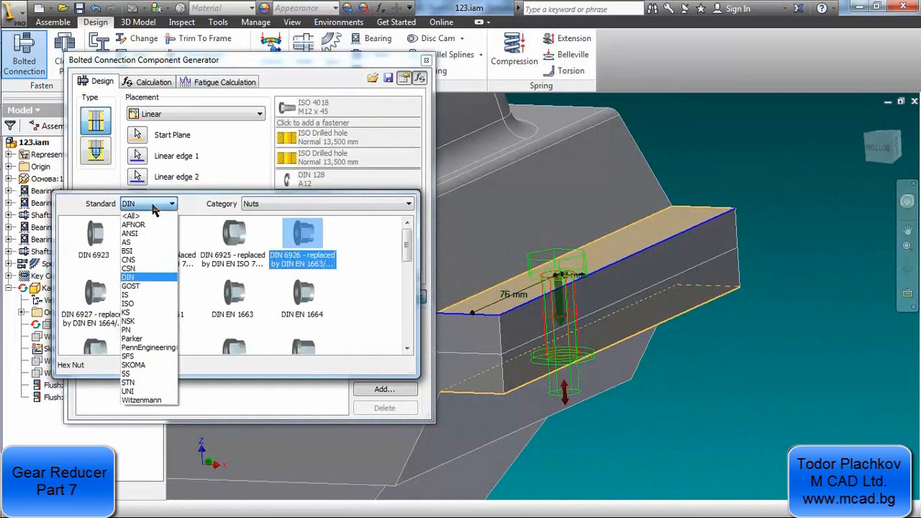
click(133, 303)
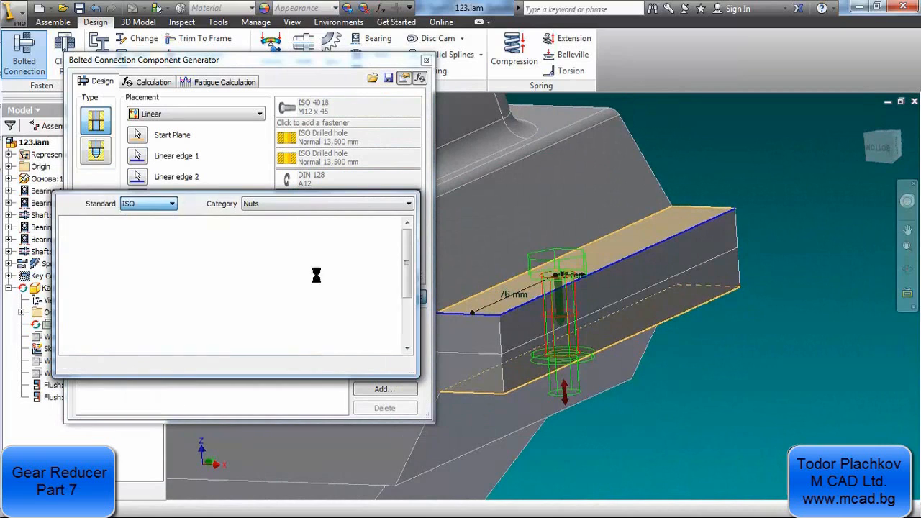
click(235, 290)
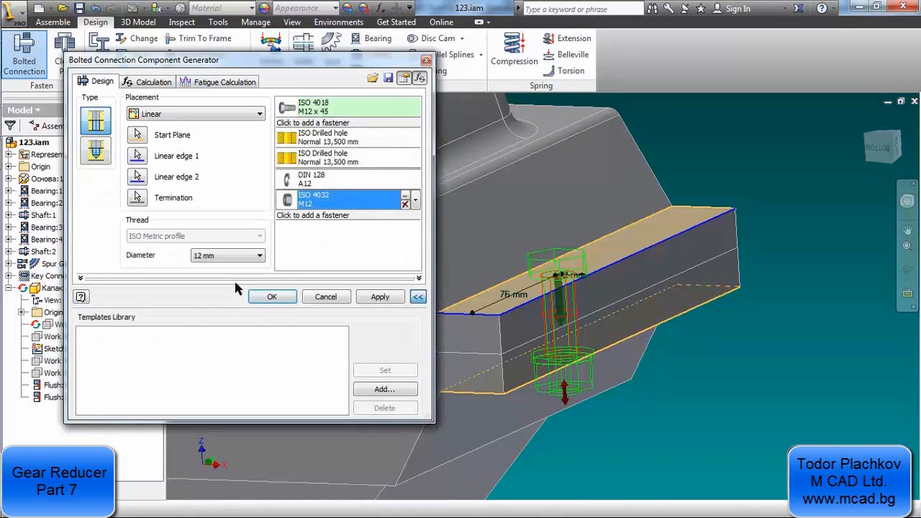
Change the first drilled hole of the connection to a Threaded hole with class 6H
shift+middle_drag(547, 336, 517, 321)
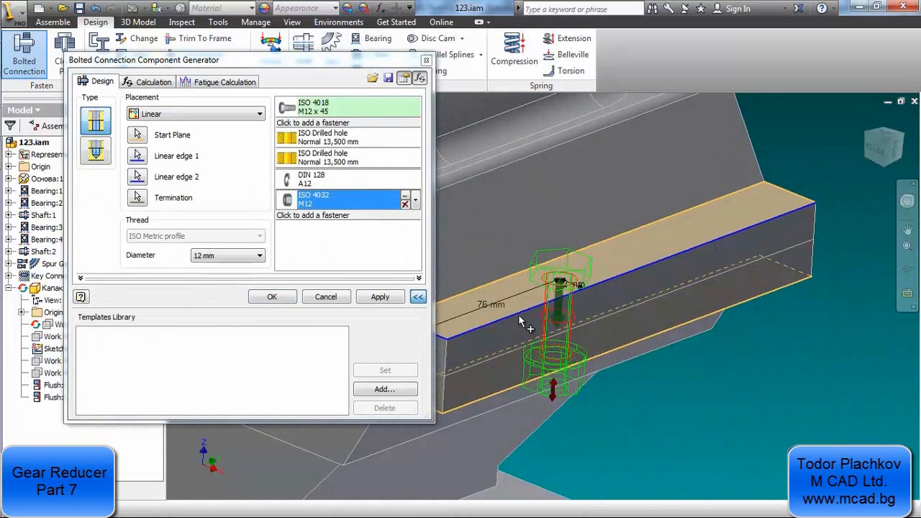
click(379, 137)
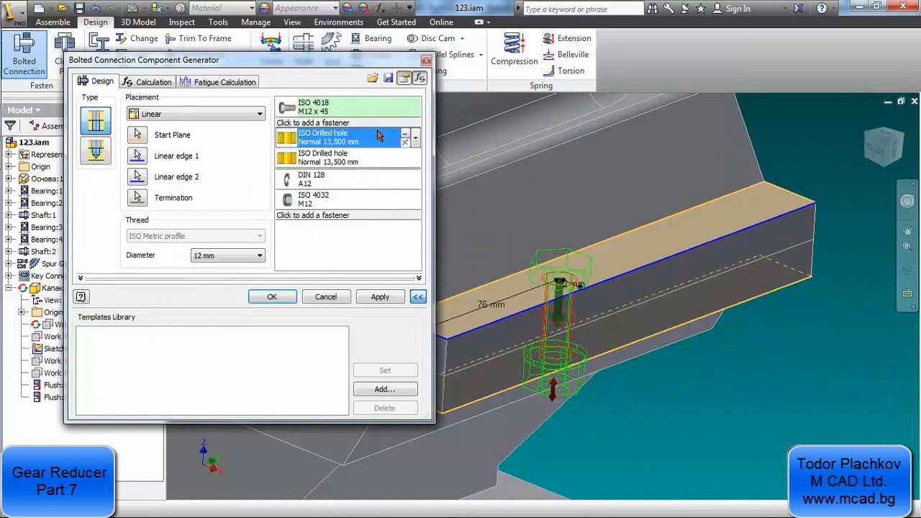
click(405, 135)
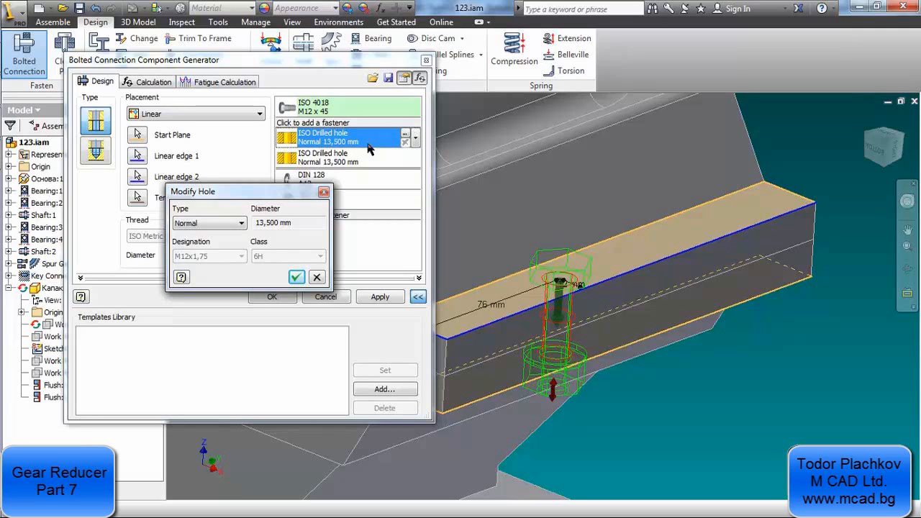
click(245, 225)
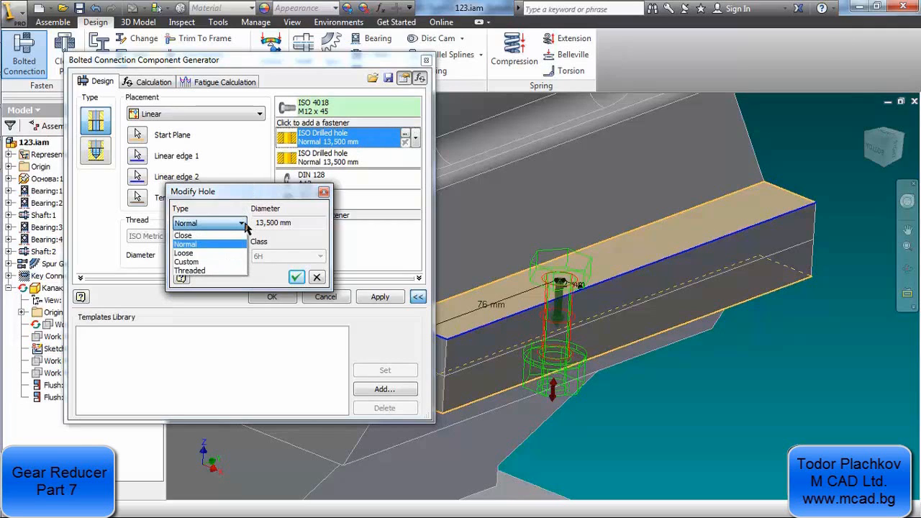
click(206, 270)
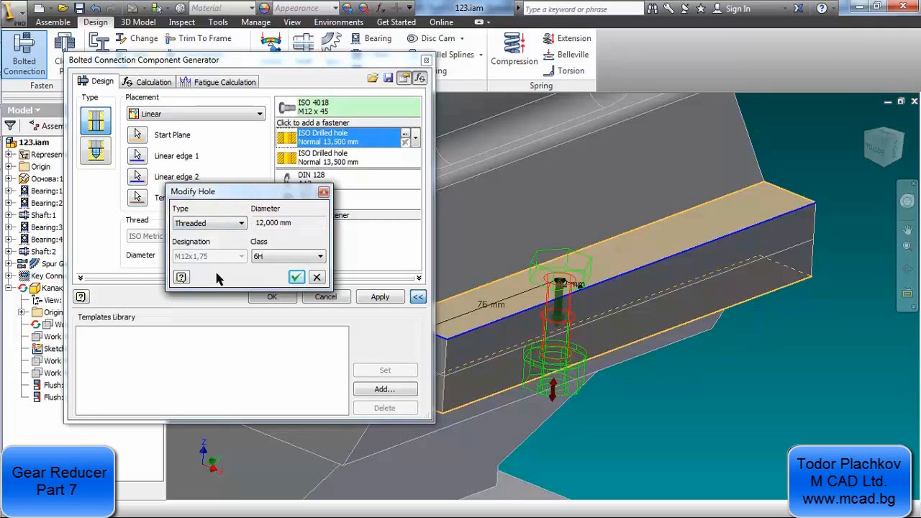
click(296, 277)
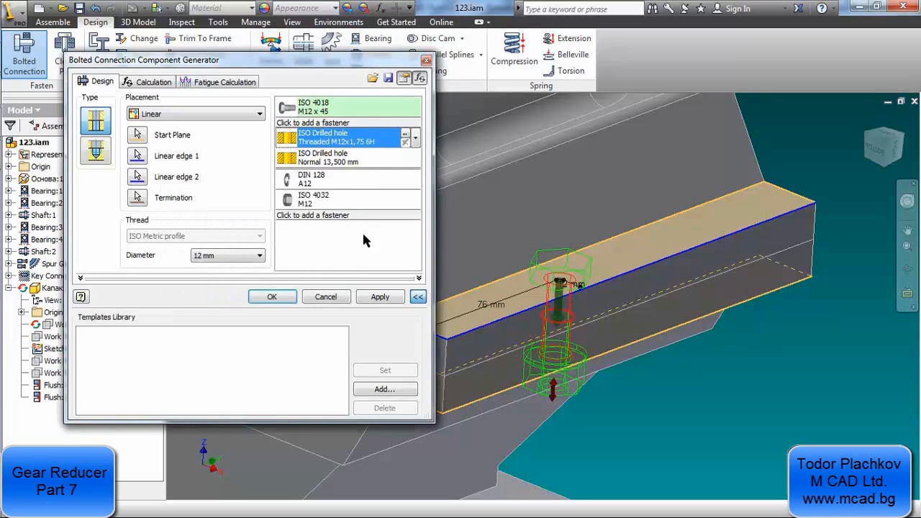
Change the second drilled hole of the connection to the Threaded type as well, with class 6H
click(406, 159)
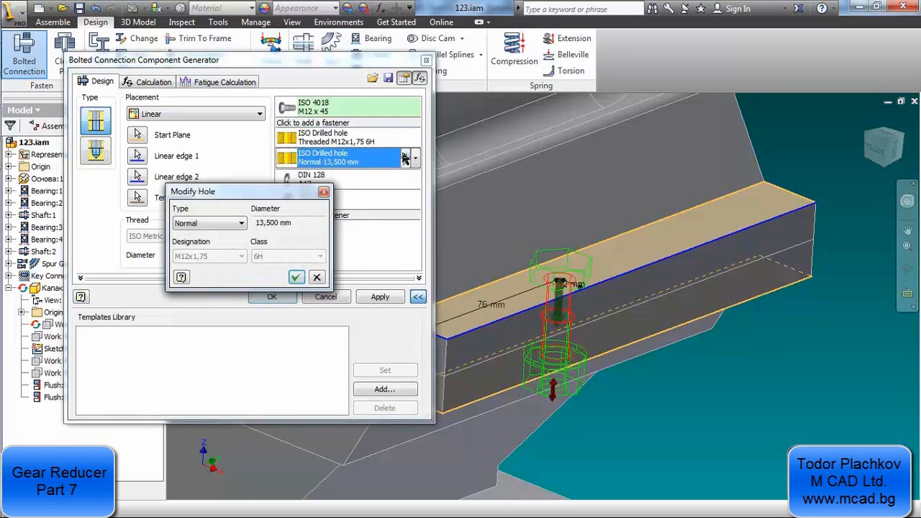
click(220, 222)
click(209, 268)
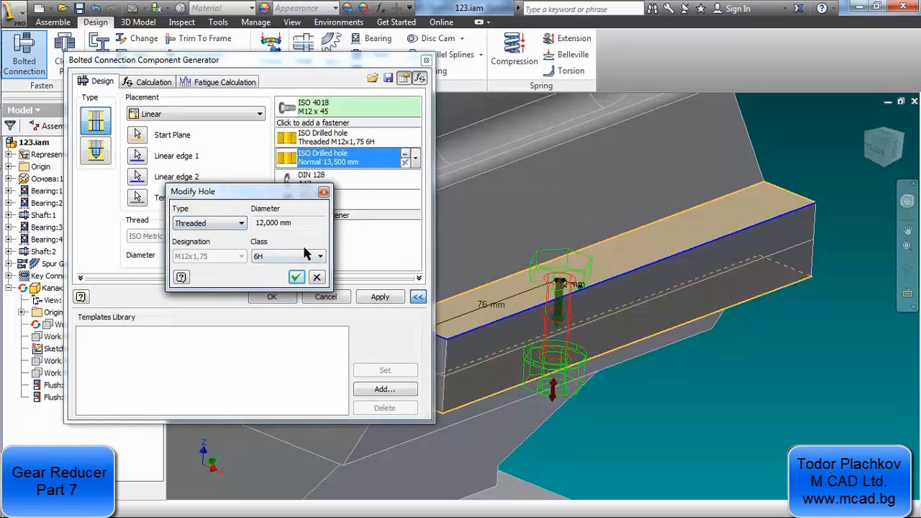
click(296, 277)
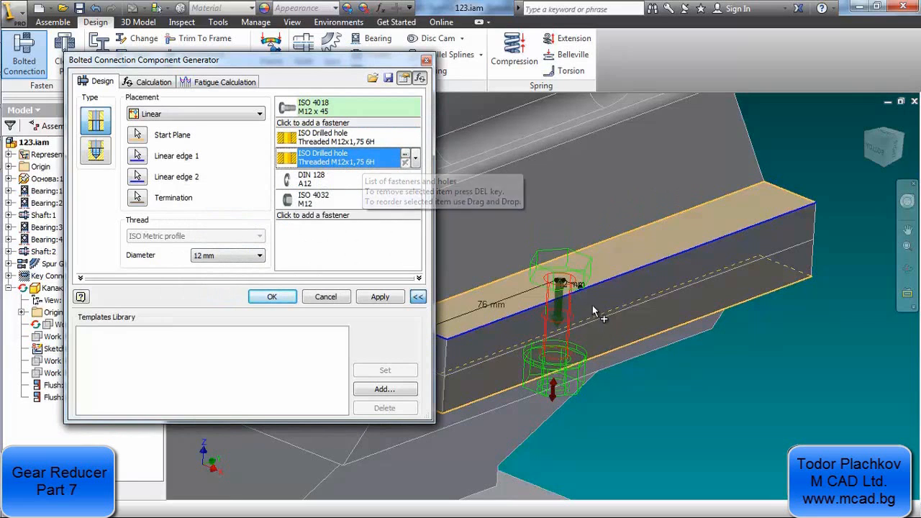
Save the bolted connection to the templates library with the description ISO 4018 M12 x 45
scroll(598, 314, up, 2)
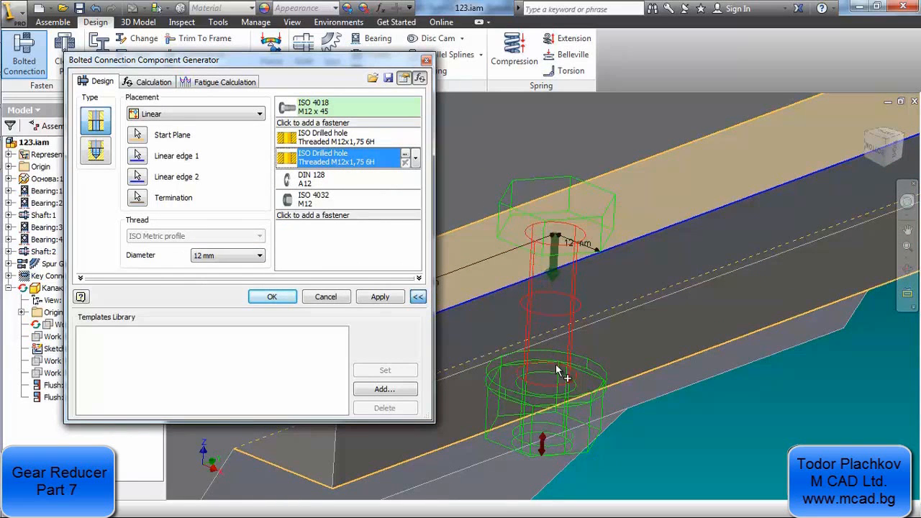
scroll(542, 367, down, 2)
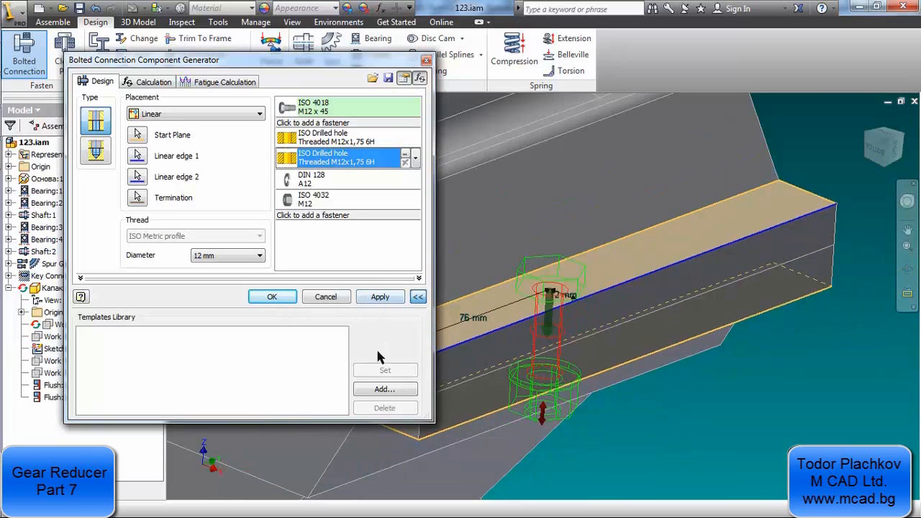
click(394, 391)
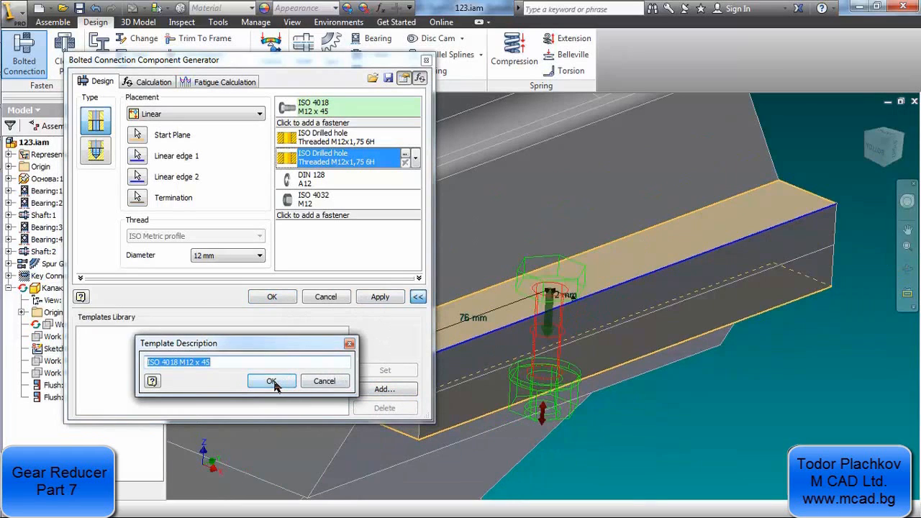
click(272, 382)
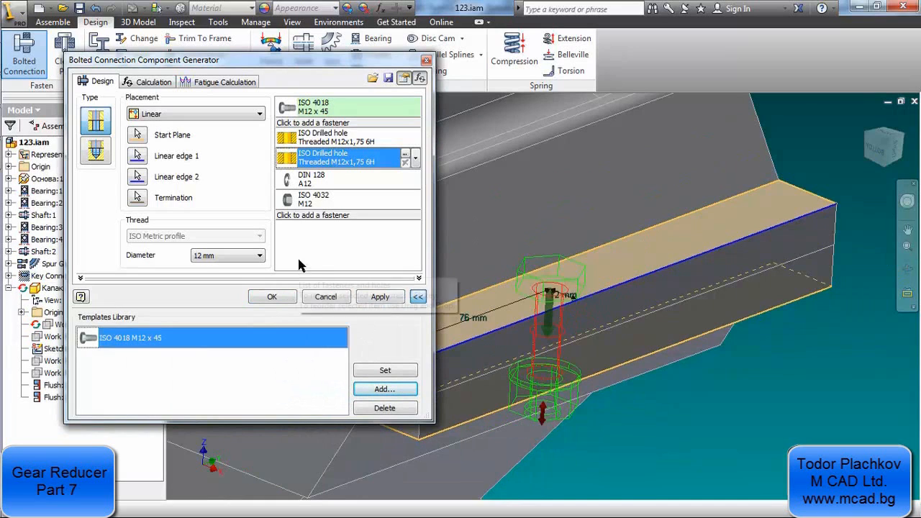
Calculate the connection as a number of bolts design with a maximal axial force of 15000 N and a maximal tangent force of 1800 N
click(147, 84)
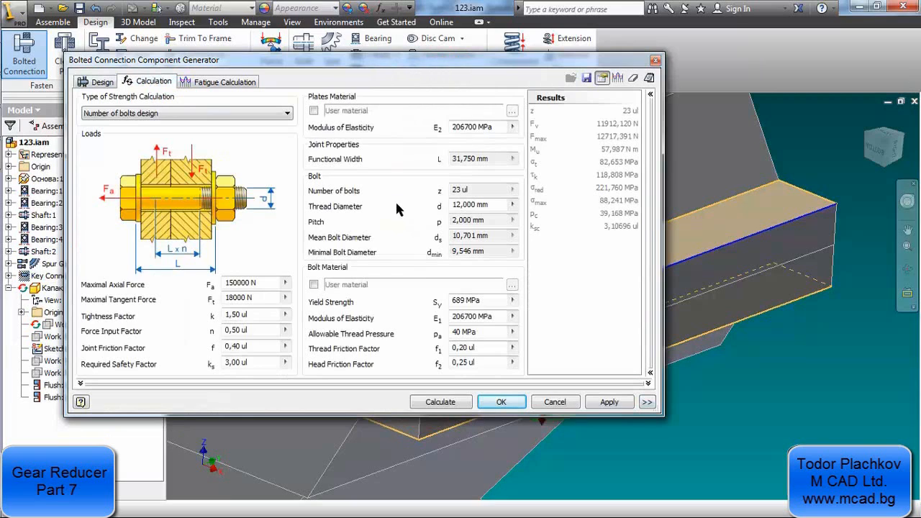
scroll(741, 232, up, 3)
scroll(776, 239, down, 3)
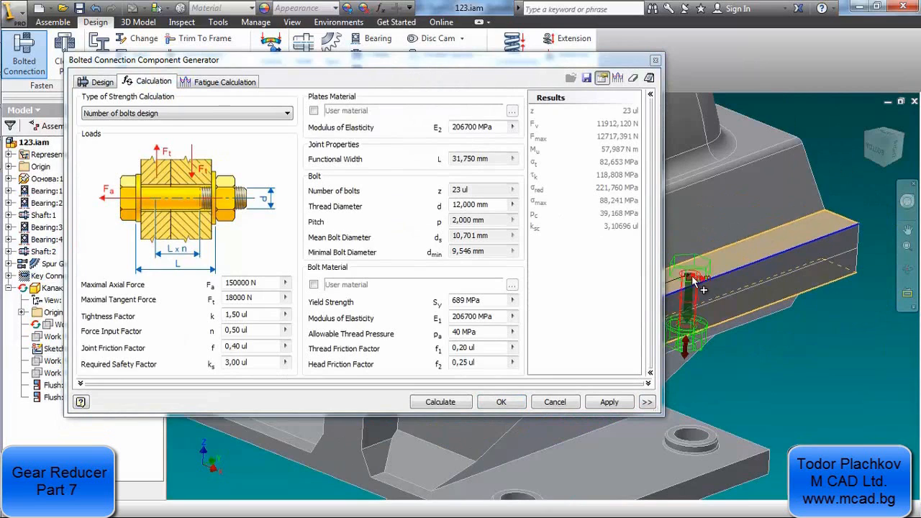
scroll(698, 248, up, 2)
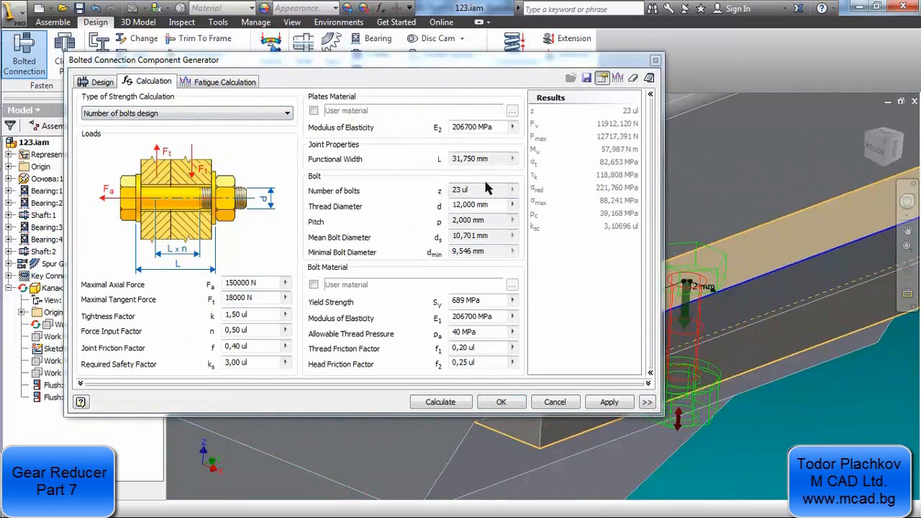
click(246, 282)
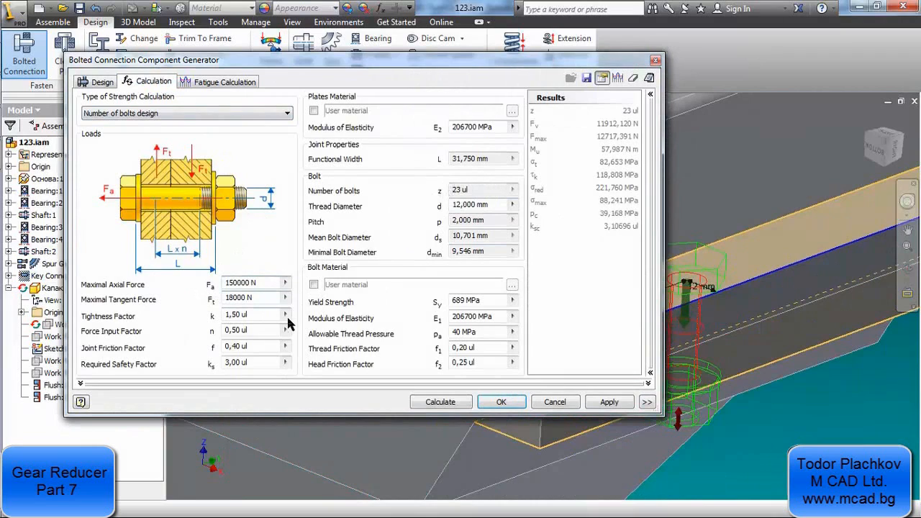
key(BackSpace)
key(BackSpace)
click(242, 297)
key(BackSpace)
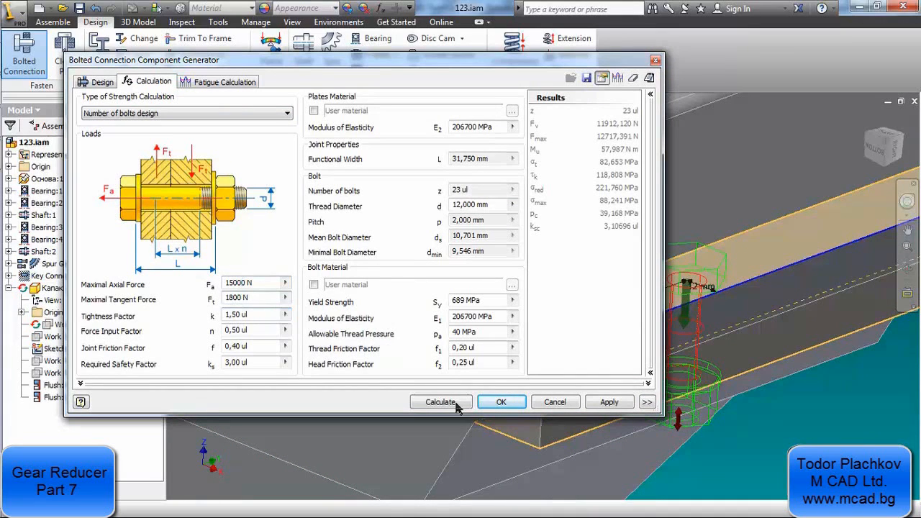
click(428, 403)
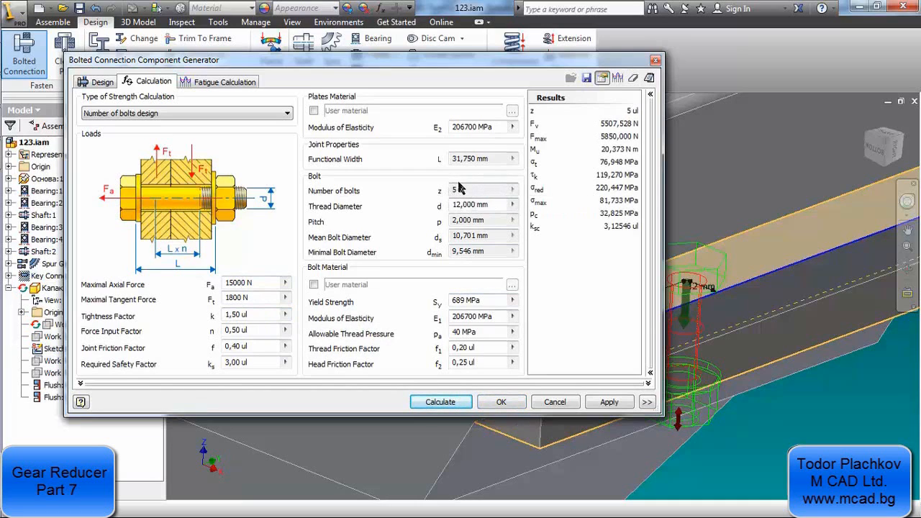
click(255, 113)
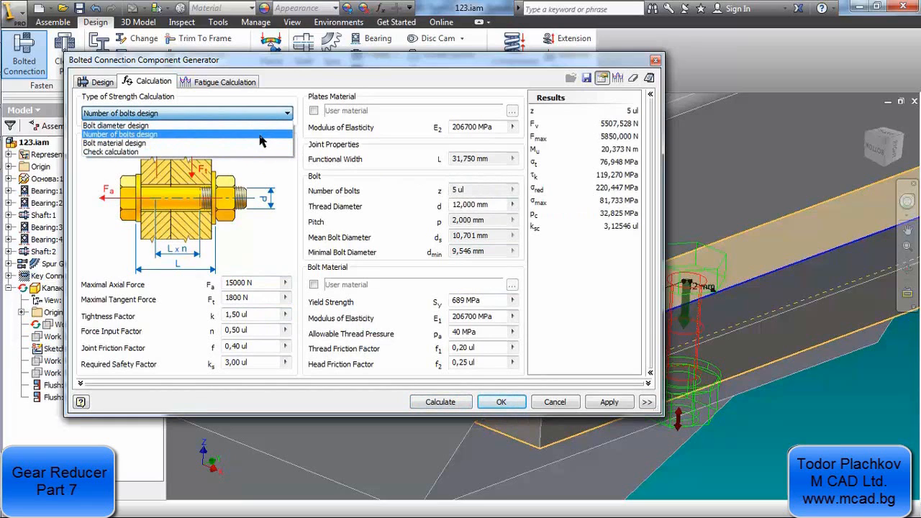
click(262, 136)
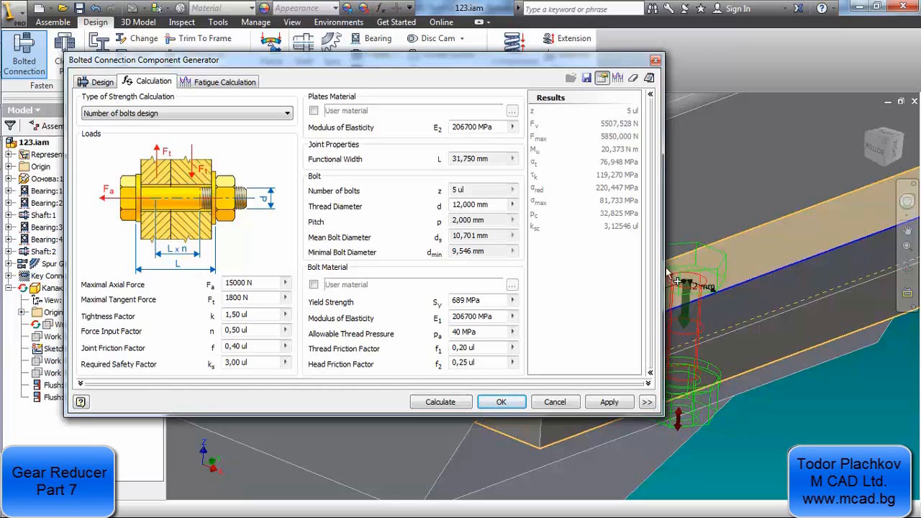
Set the bolt's thread diameter to 10 mm and recalculate the connection
drag(455, 205, 496, 218)
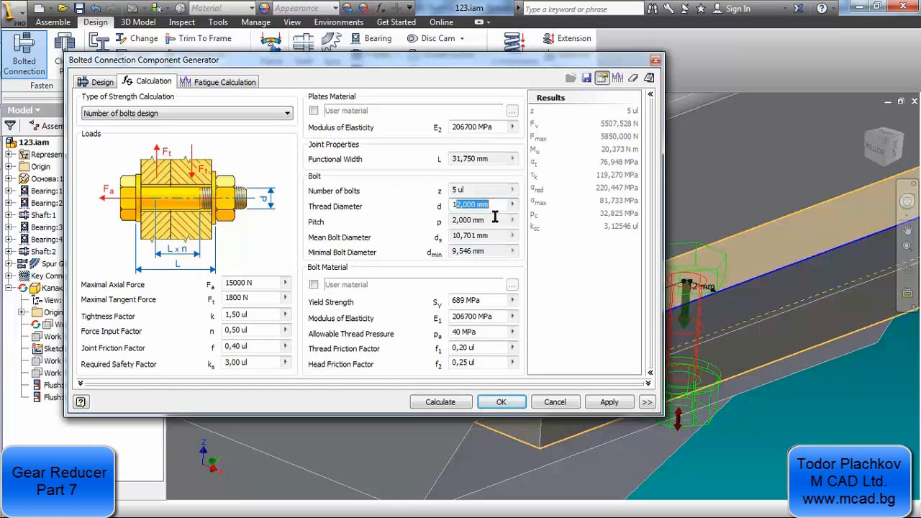
text(0)
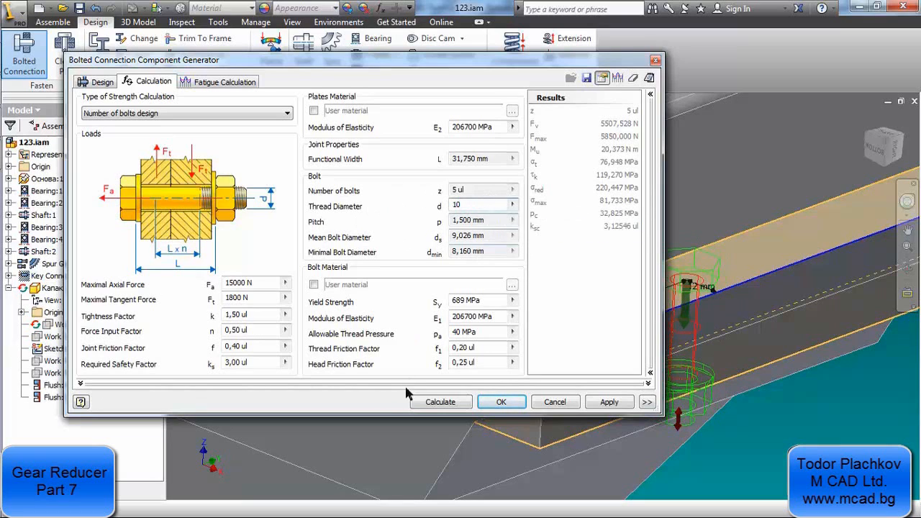
click(446, 400)
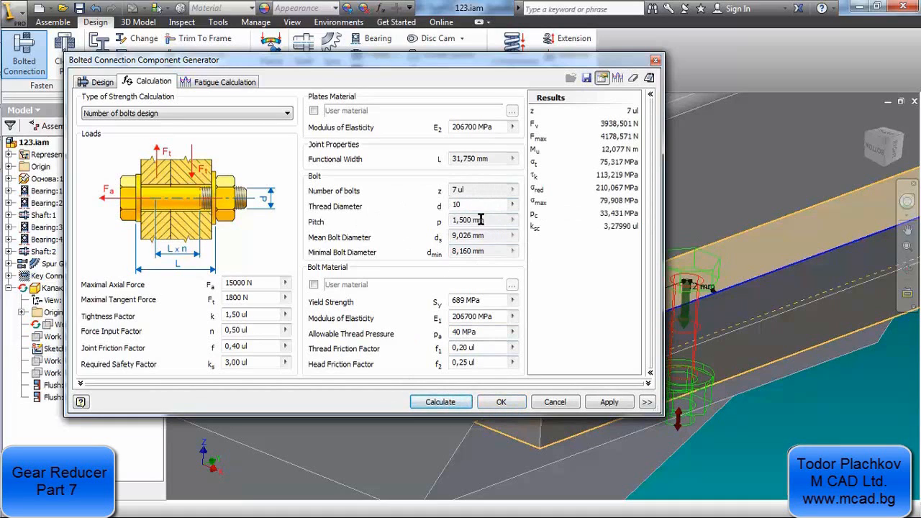
Set the bolt's thread diameter to 12 mm and recalculate the connection
double_click(456, 206)
text(12)
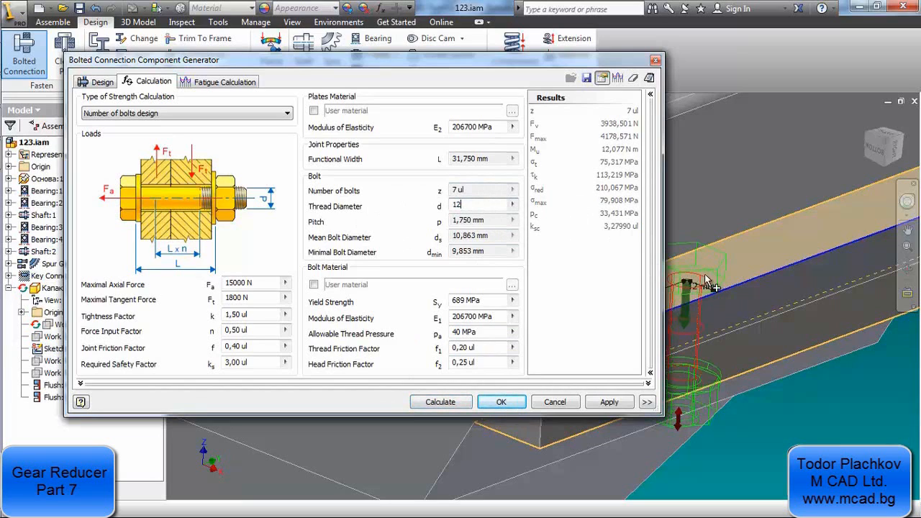
click(460, 401)
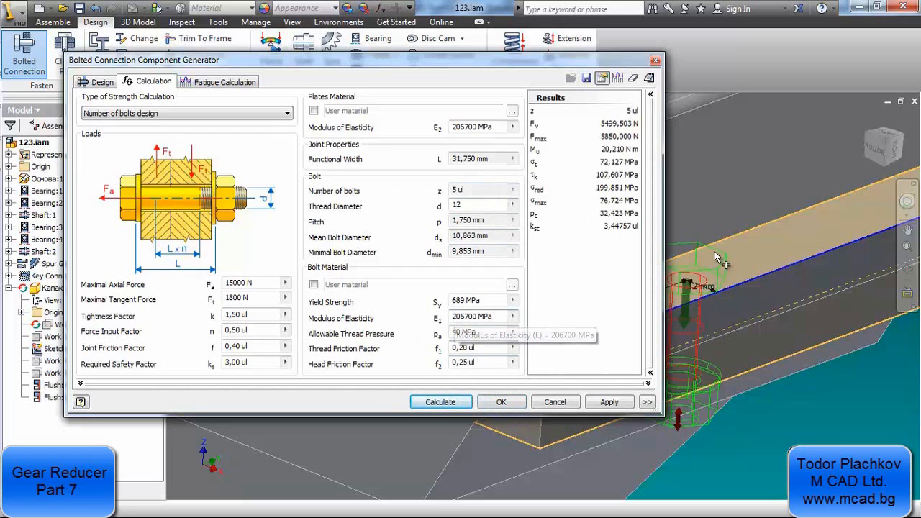
Return to the connection's design settings and generate the M12 bolted connection, accepting the proposed subassembly file name
middle_drag(705, 280, 738, 284)
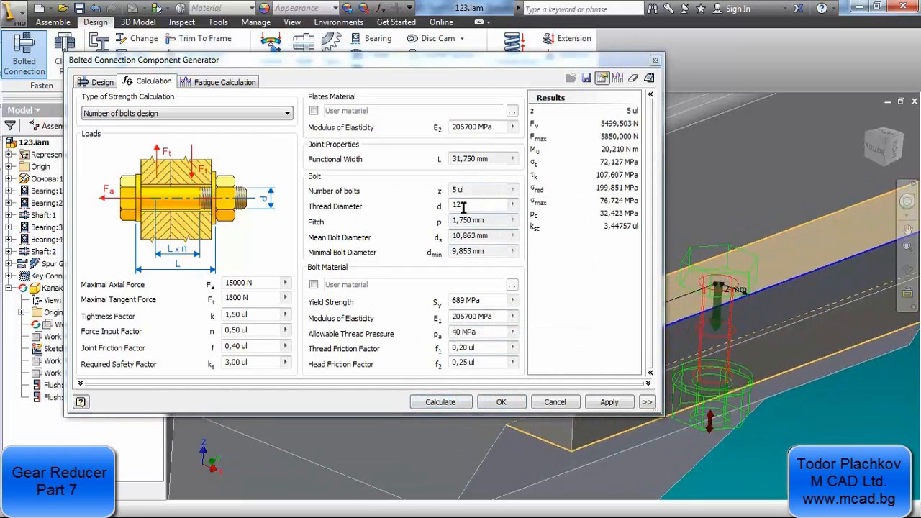
click(112, 83)
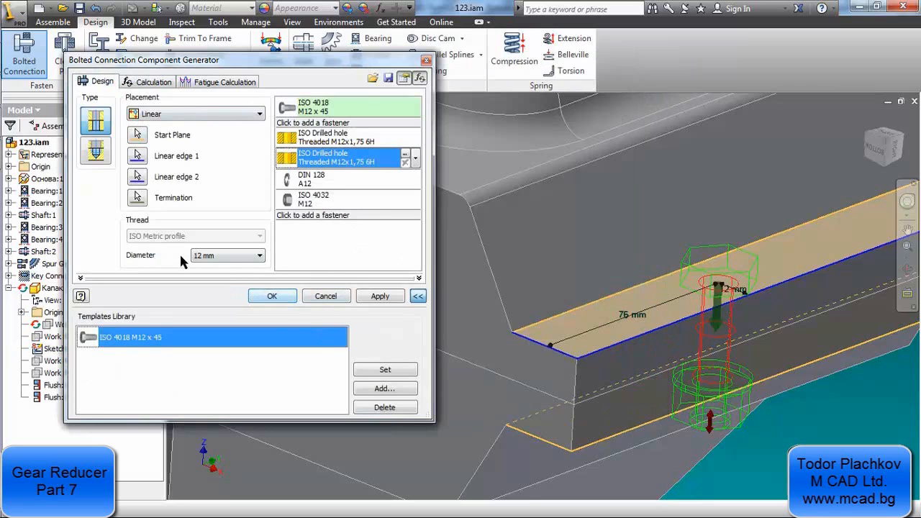
click(272, 291)
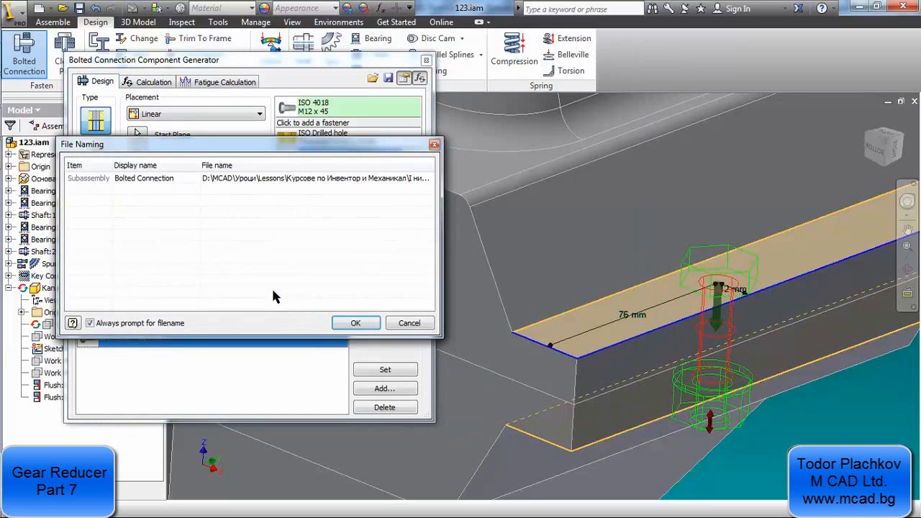
click(356, 323)
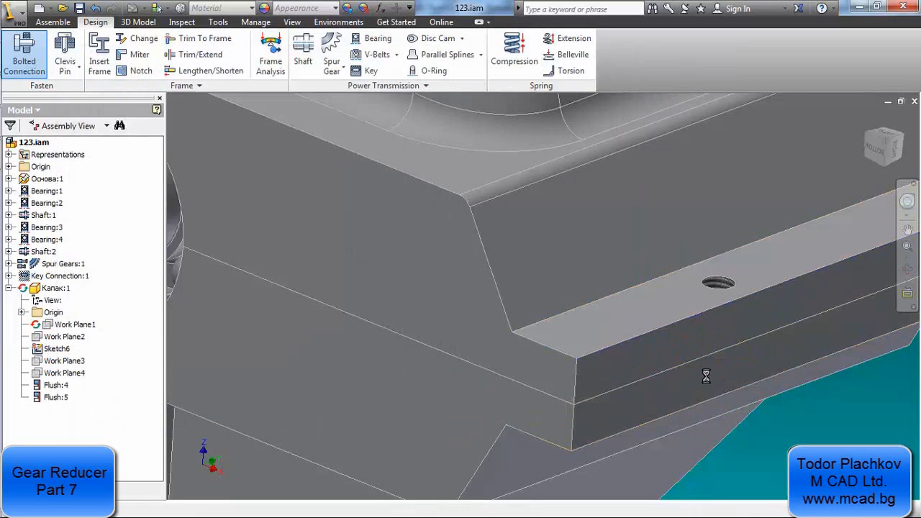
Examine the threaded bolt hole in the cover and in the base by editing each part in place, returning to the assembly each time
double_click(688, 332)
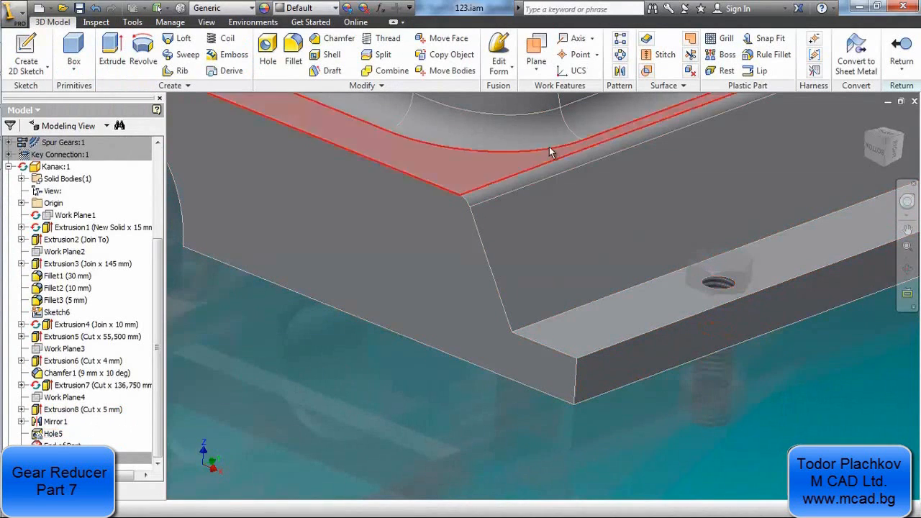
click(901, 47)
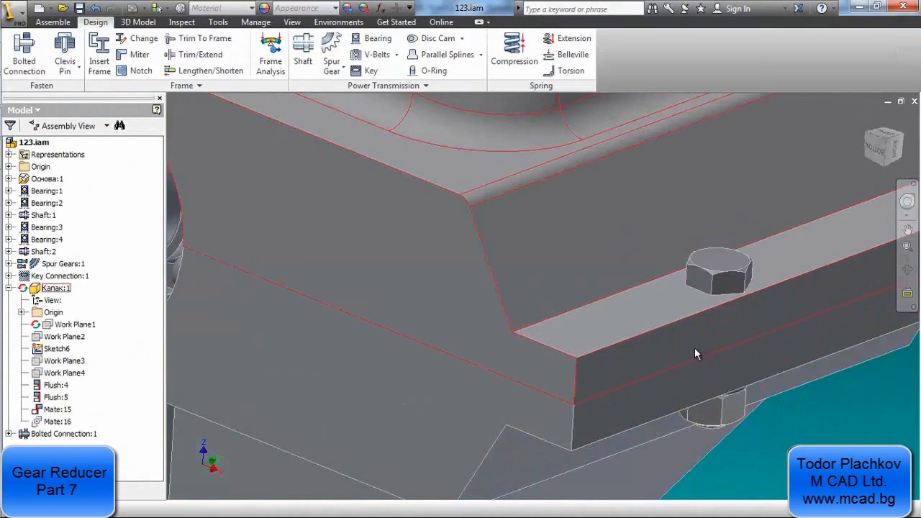
double_click(698, 373)
scroll(706, 370, up, 6)
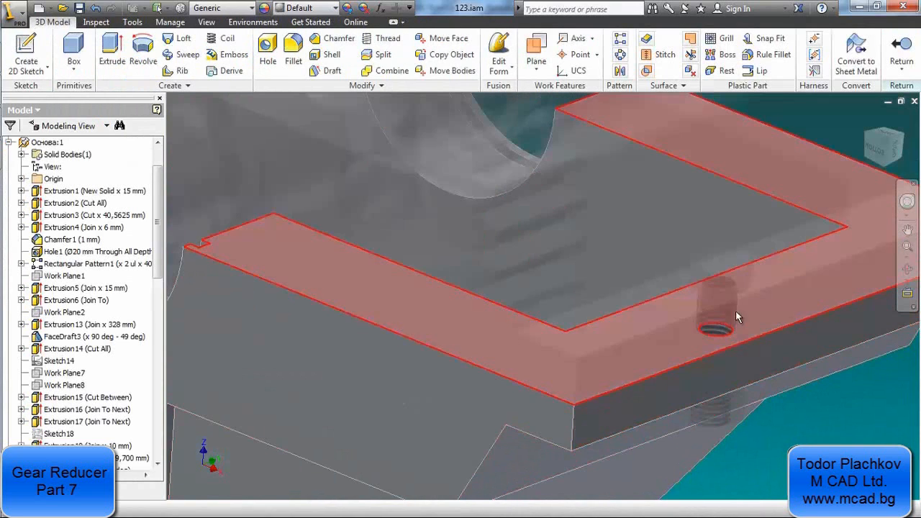
scroll(137, 389, down, 4)
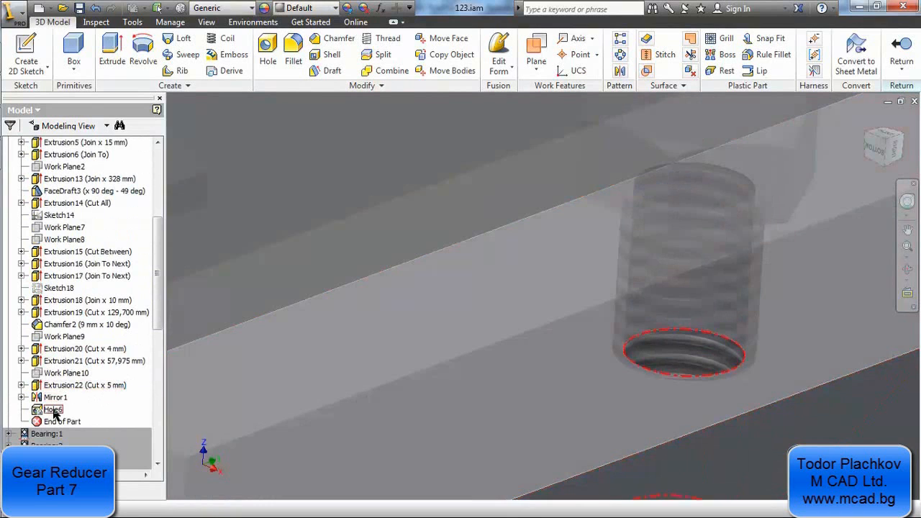
click(901, 61)
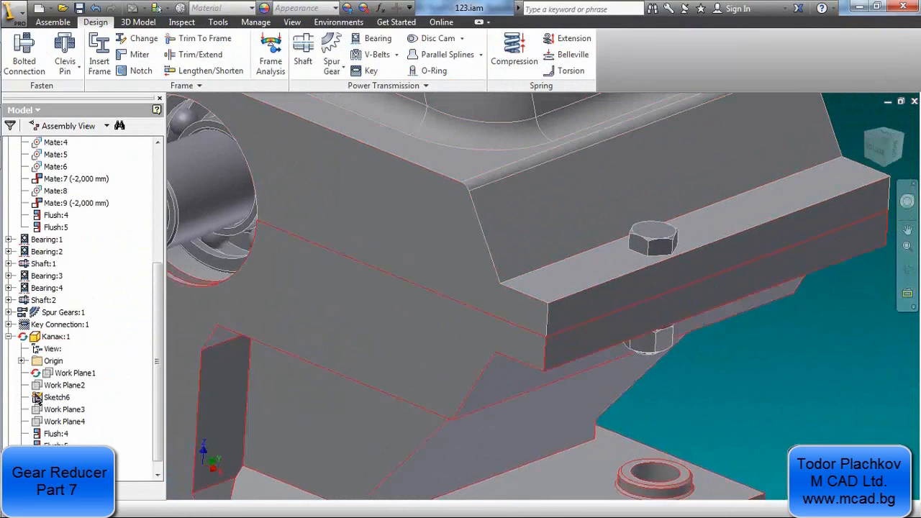
scroll(29, 357, up, 3)
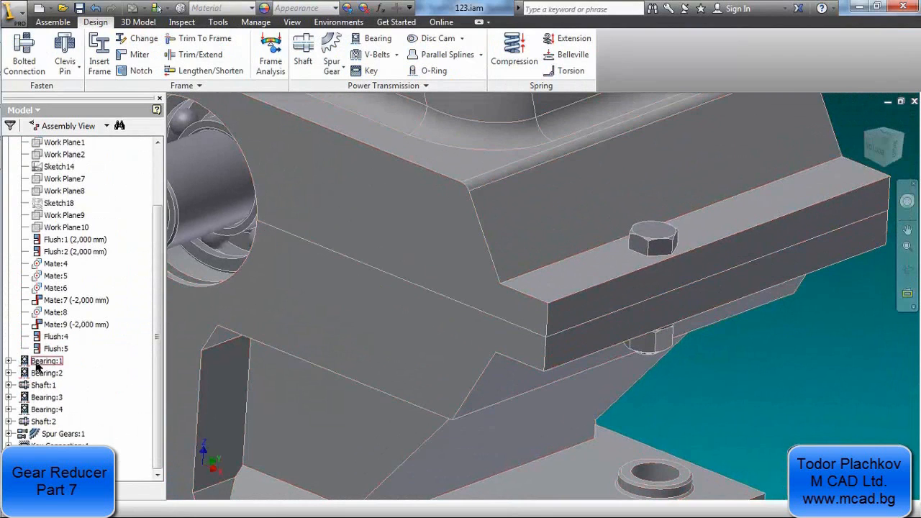
scroll(451, 410, down, 5)
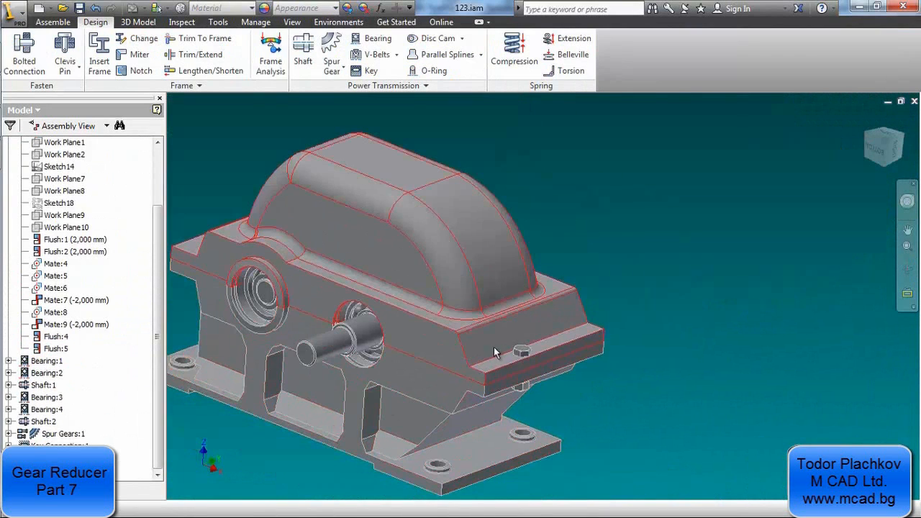
scroll(516, 362, up, 5)
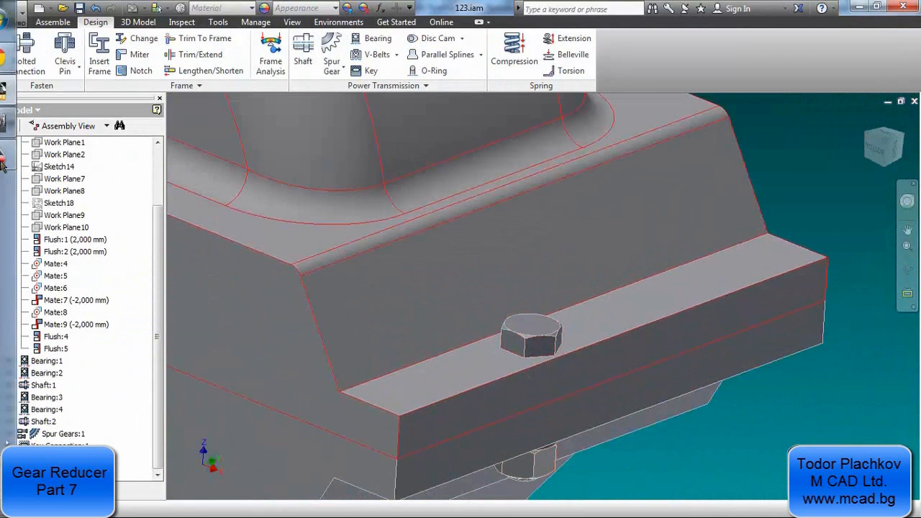
Switch to DWG TrueView and examine the flange bolt hole layout and spacing in the reducer drawing's plan view
click(20, 124)
scroll(378, 225, down, 8)
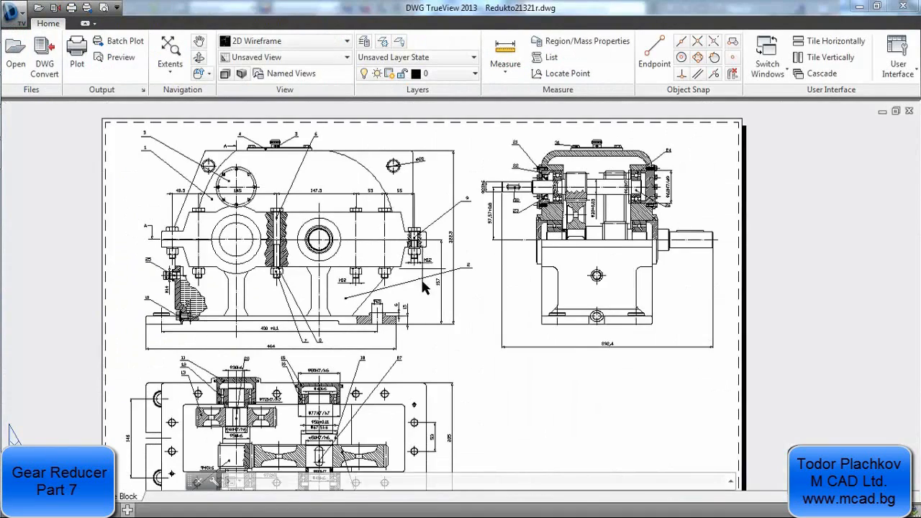
scroll(393, 334, up, 6)
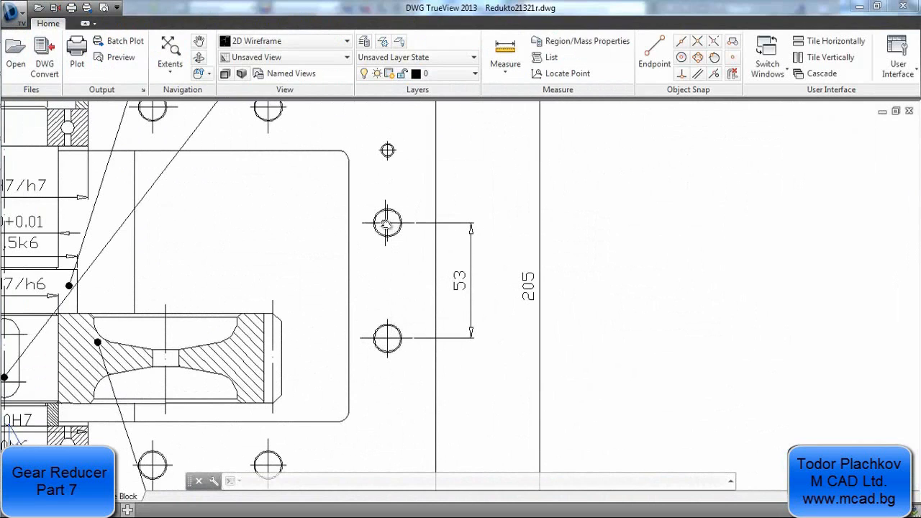
scroll(405, 308, down, 8)
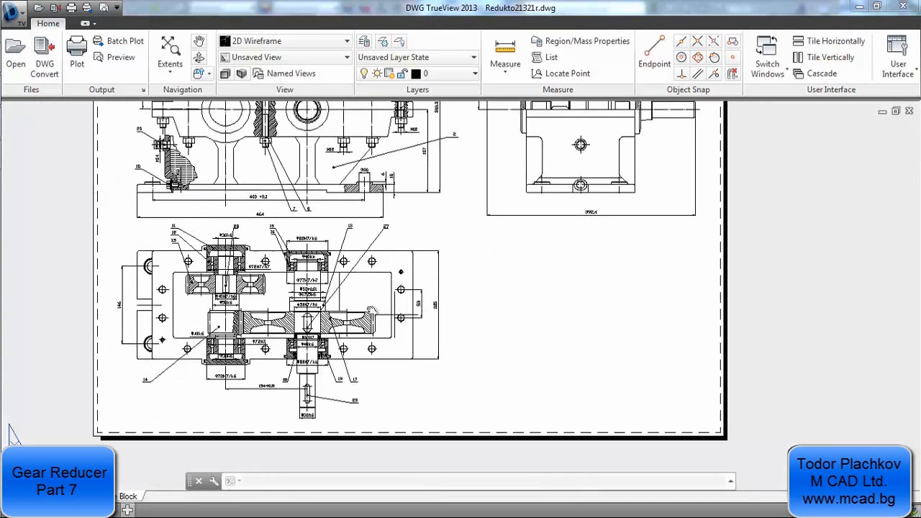
scroll(323, 288, up, 4)
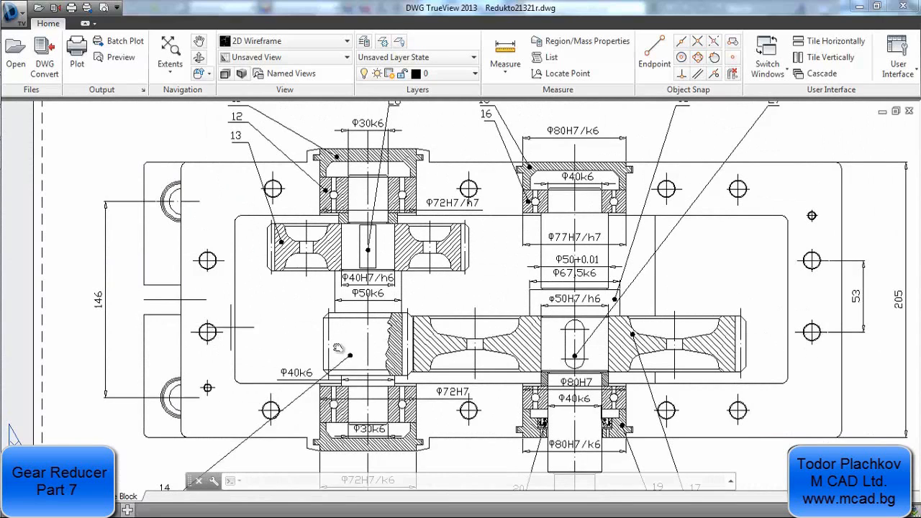
scroll(345, 333, down, 4)
scroll(375, 321, up, 2)
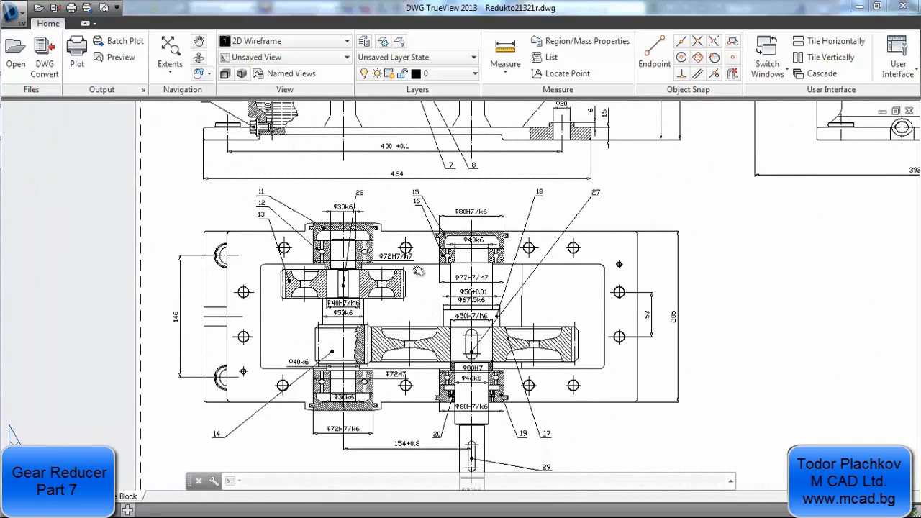
mouse_move(414, 277)
middle_down()
mouse_move(418, 327)
mouse_move(405, 344)
middle_up()
mouse_move(3, 142)
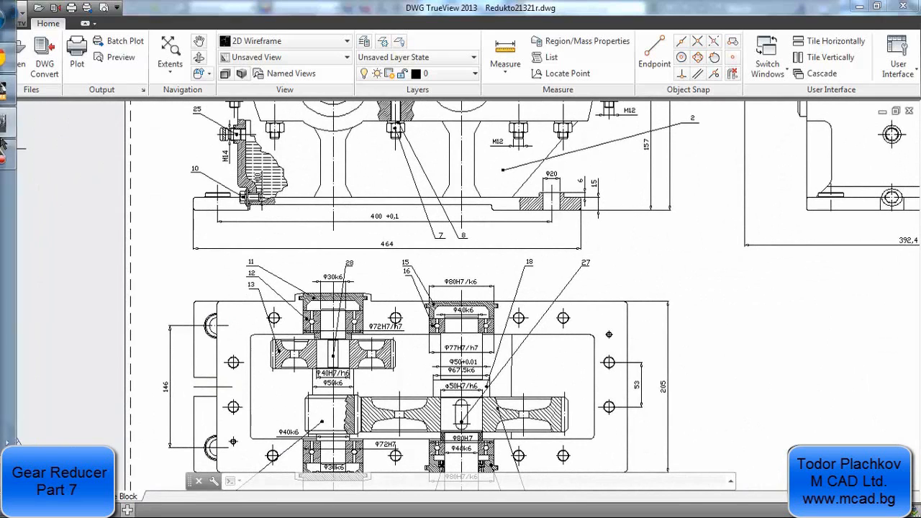
Switch back to Inventor and delete the bolted connection from the assembly
click(20, 89)
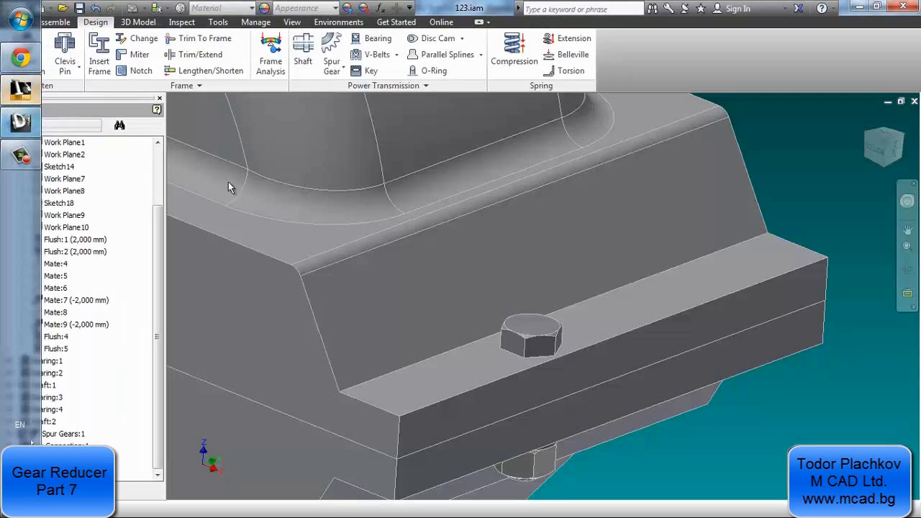
middle_drag(424, 283, 463, 231)
scroll(464, 236, down, 3)
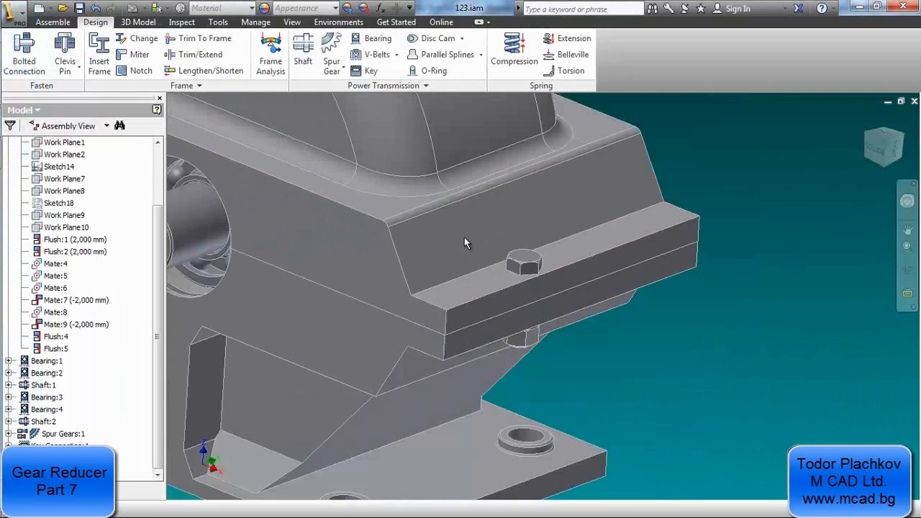
mouse_move(464, 238)
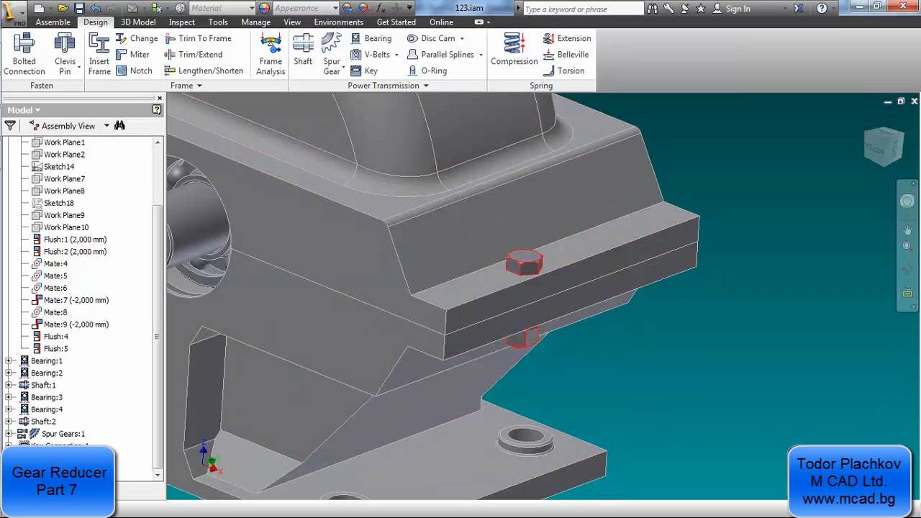
right_click(86, 465)
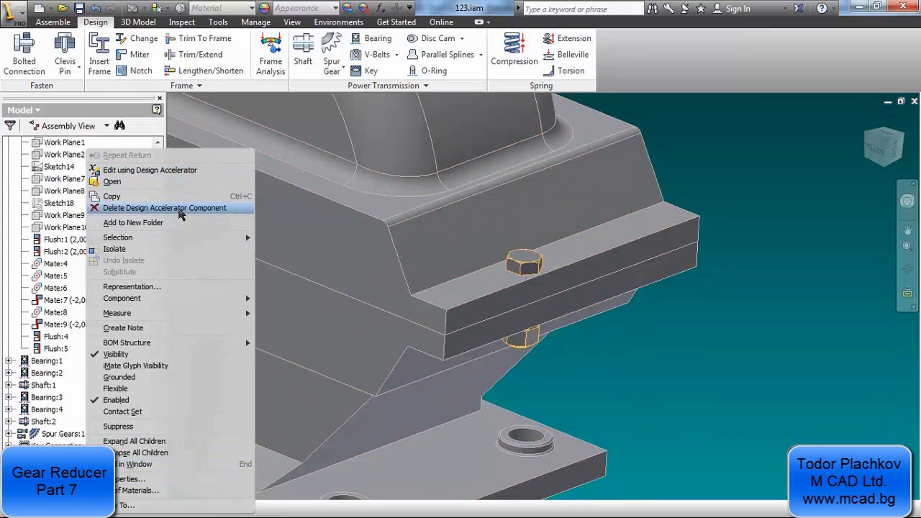
click(180, 212)
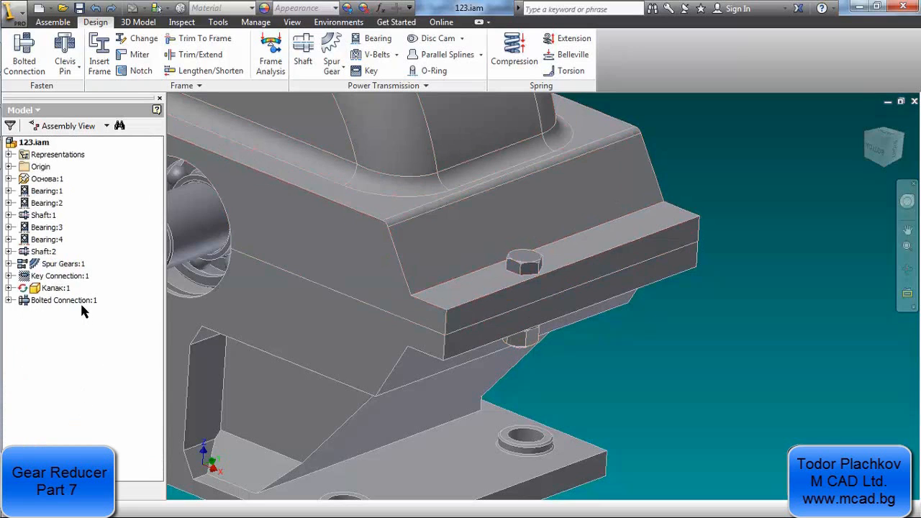
right_click(81, 302)
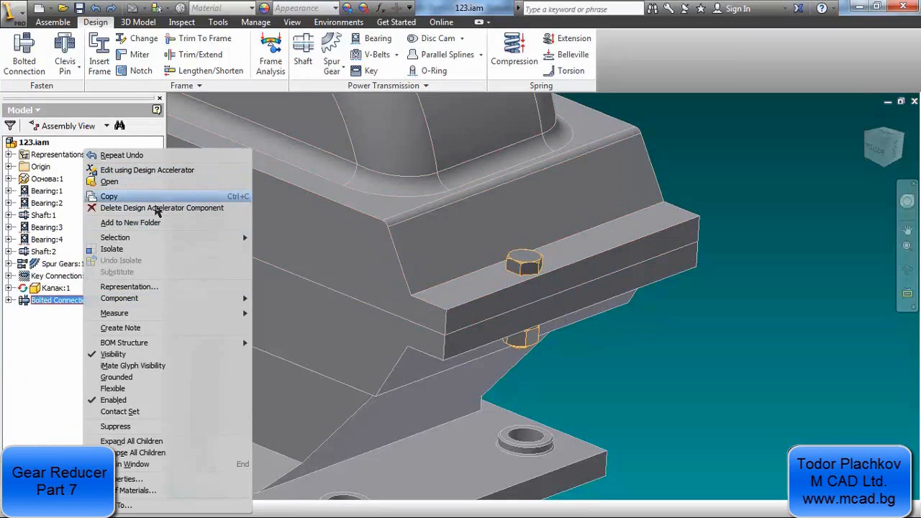
click(156, 208)
click(496, 352)
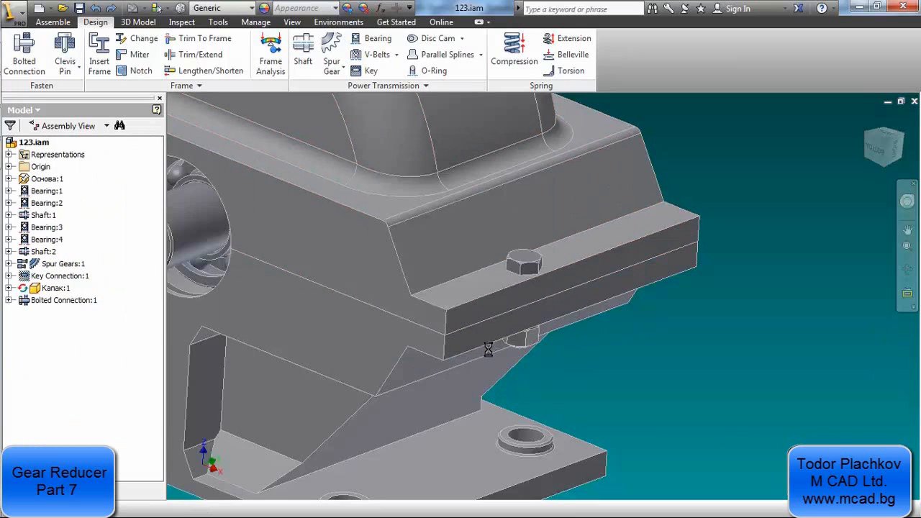
Edit the cover in place and add a through-all M12x1.75 tapped hole on its end flange ledge, 76 mm from the short edge
middle_drag(524, 274, 519, 300)
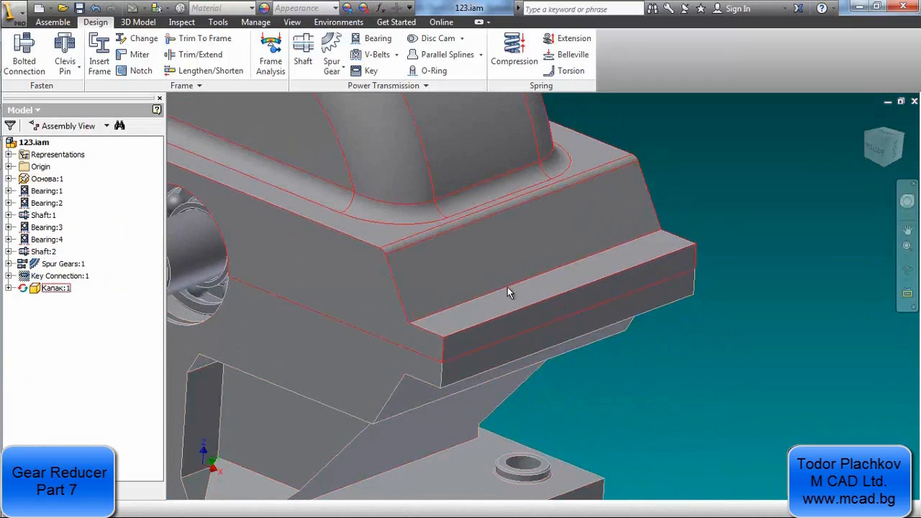
double_click(508, 287)
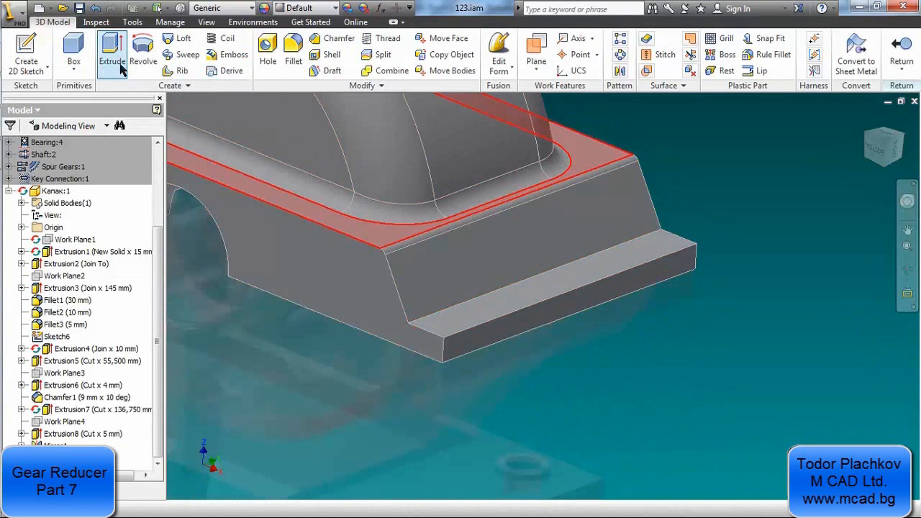
click(269, 49)
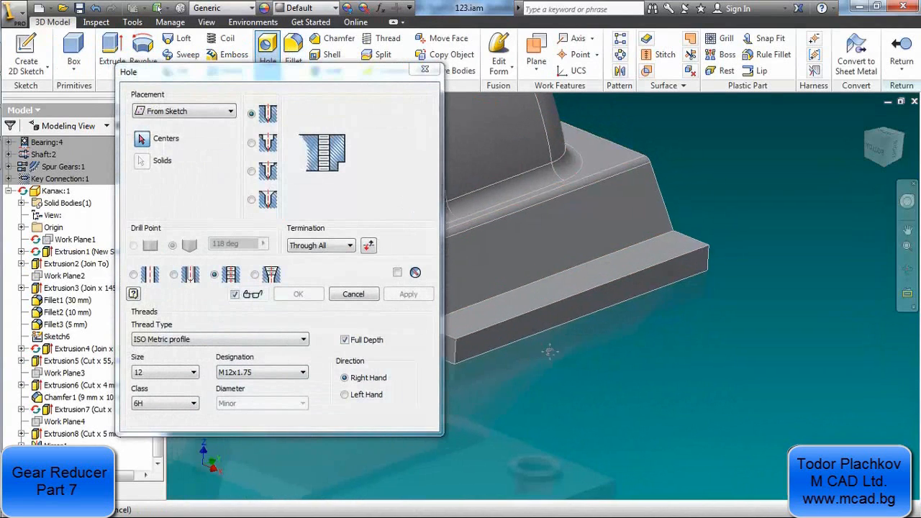
click(211, 111)
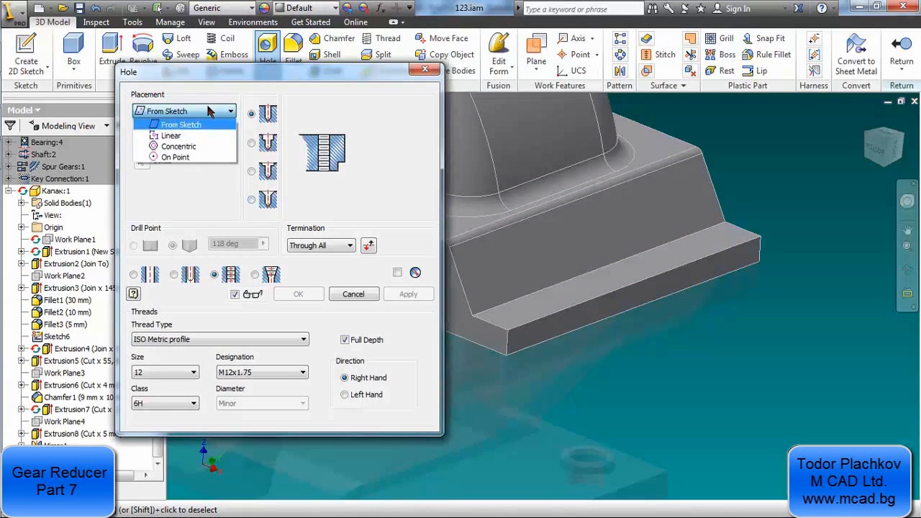
click(183, 136)
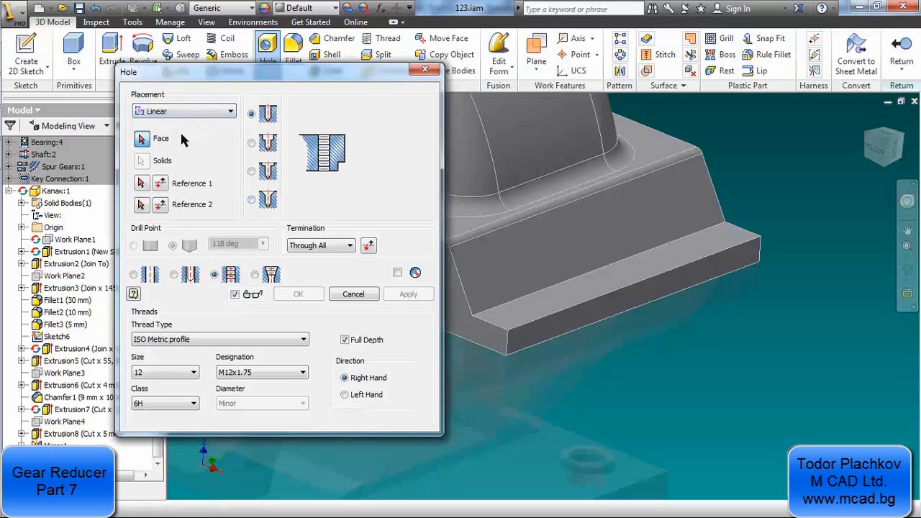
click(552, 300)
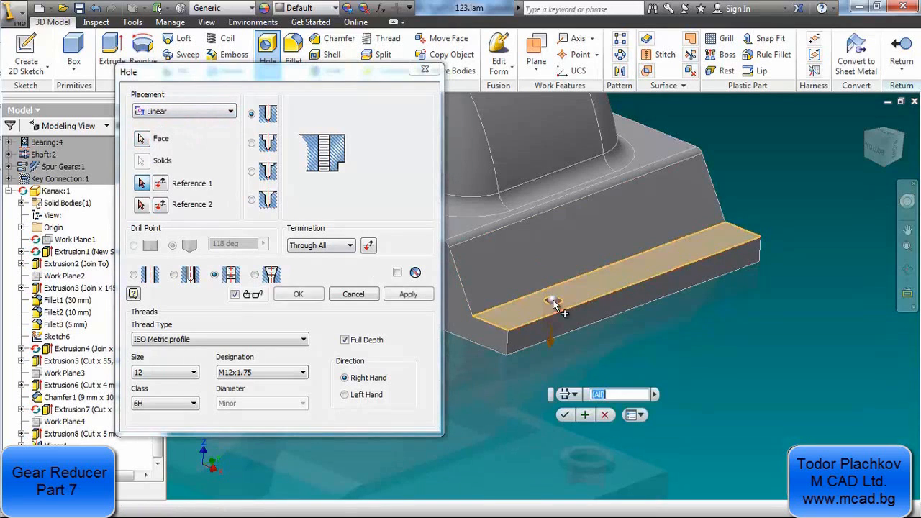
click(489, 326)
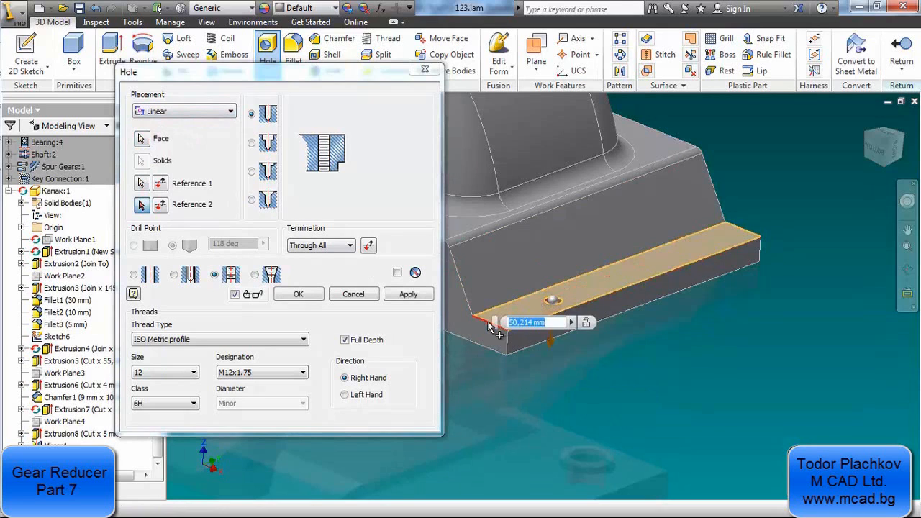
text(76)
key(Return)
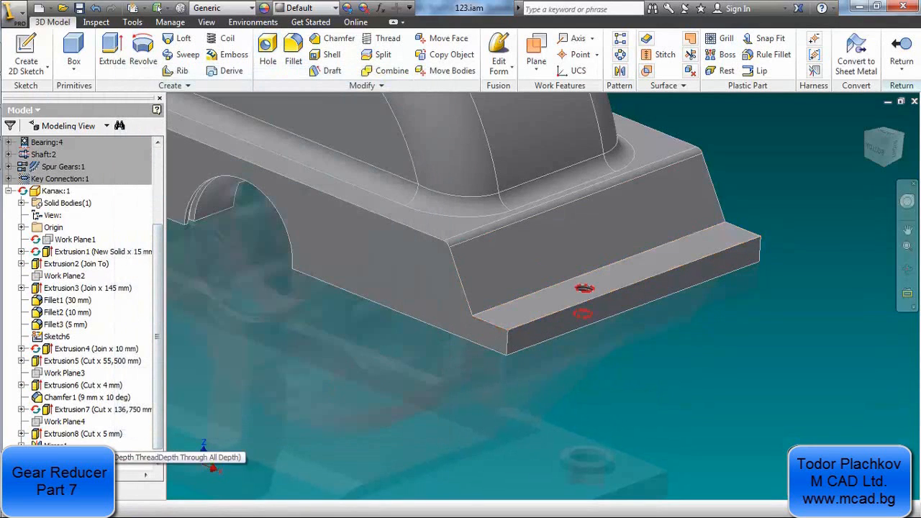
Edit the new flange hole to add the long outer edge as second reference at a distance of 12 mm
double_click(66, 458)
click(142, 206)
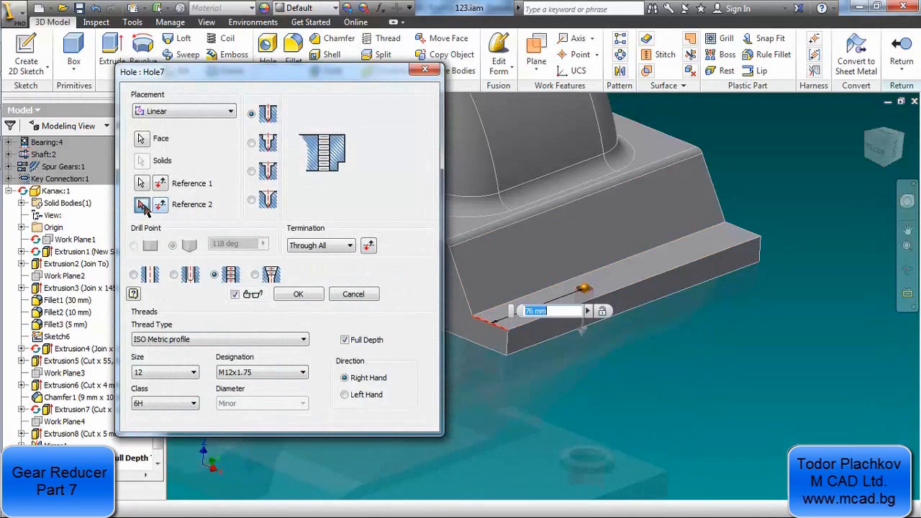
click(613, 290)
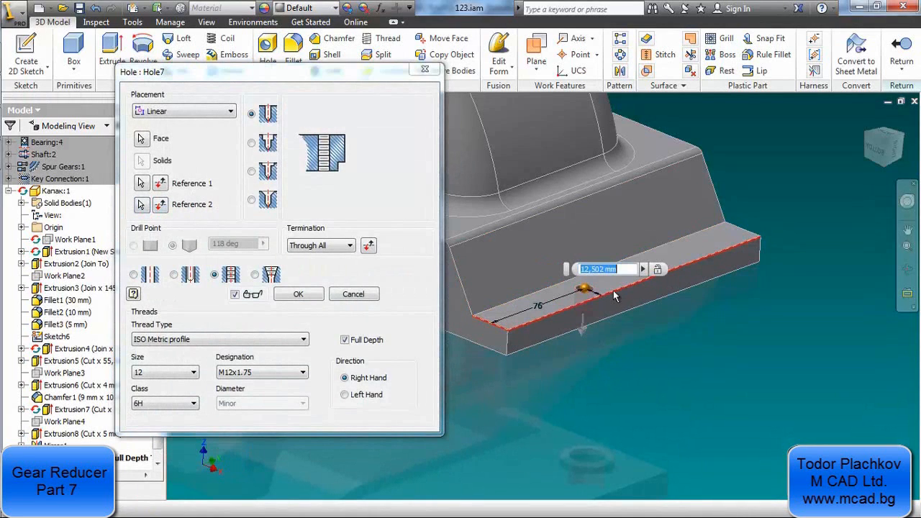
text(12)
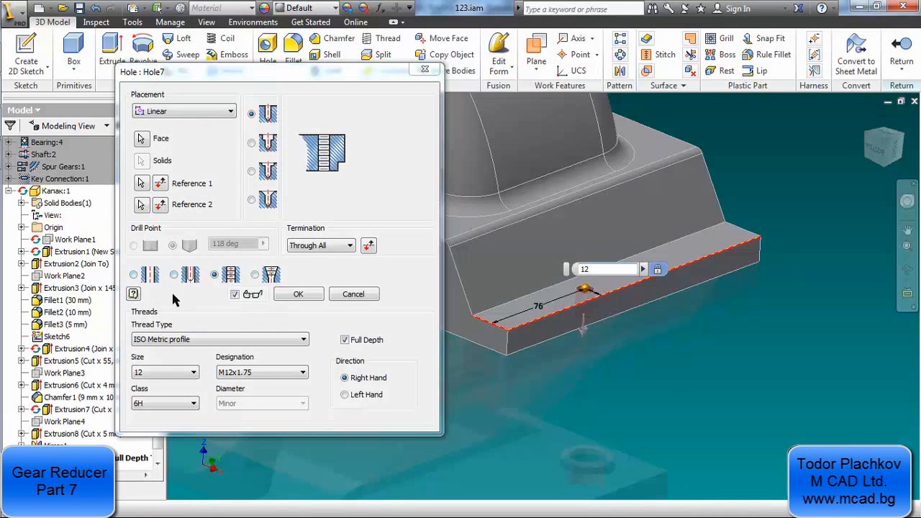
Define the flange hole as tapped with ISO Metric profile, size 12, designation M12x1.75, and apply the edit
click(134, 276)
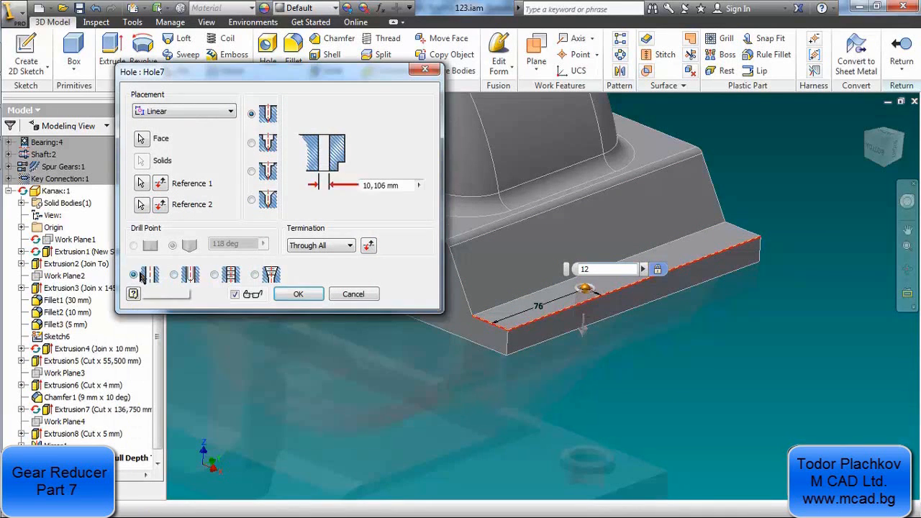
click(215, 275)
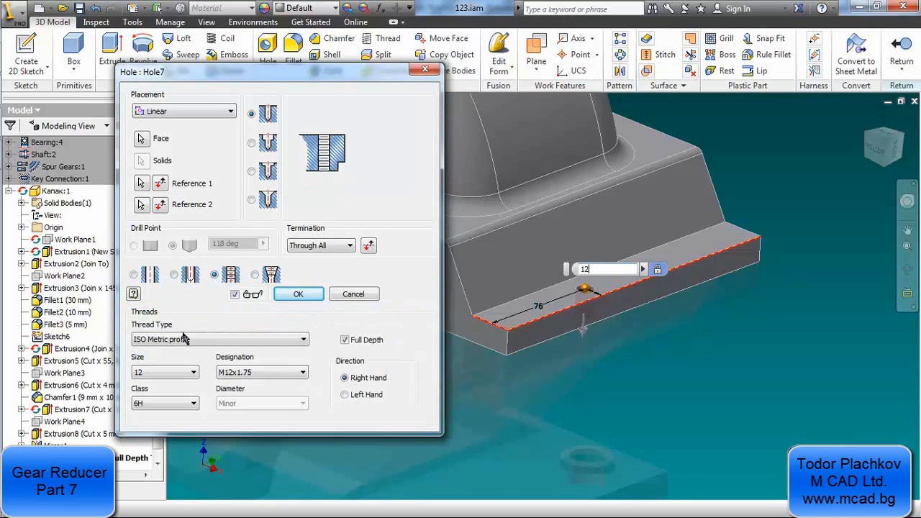
click(178, 341)
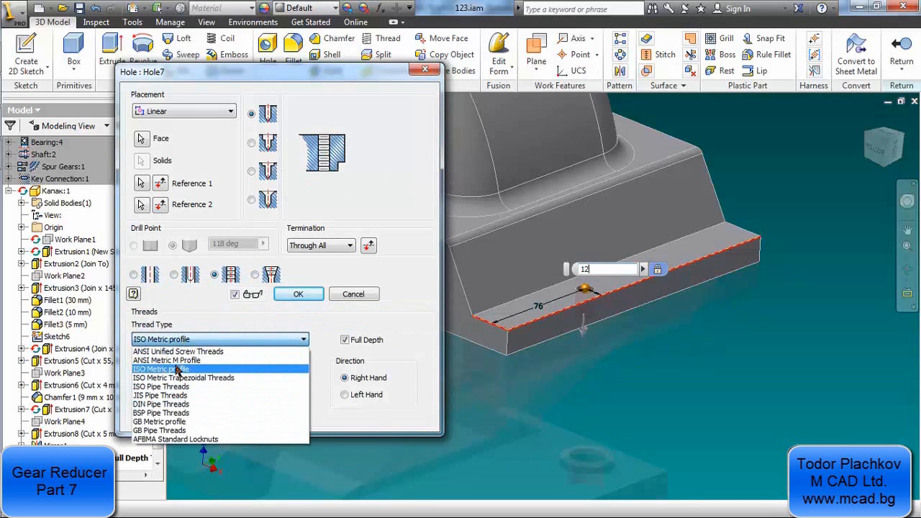
click(178, 370)
click(176, 371)
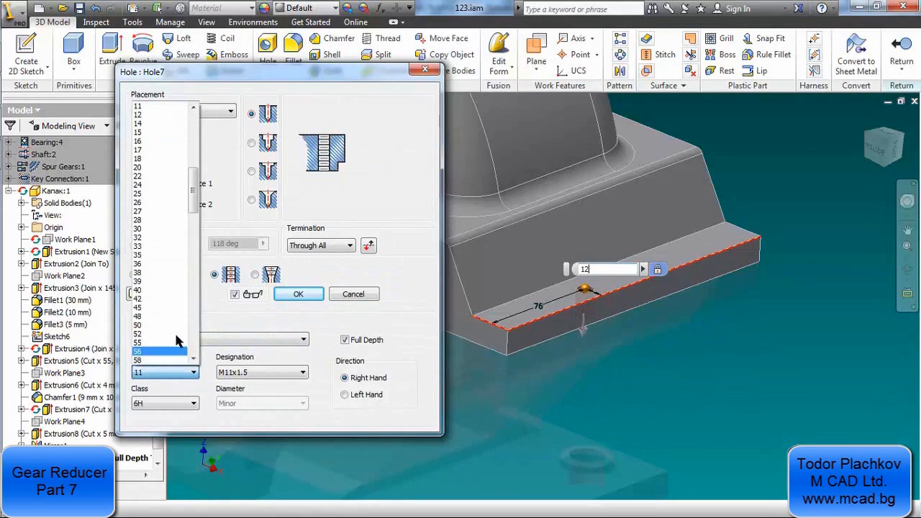
click(162, 121)
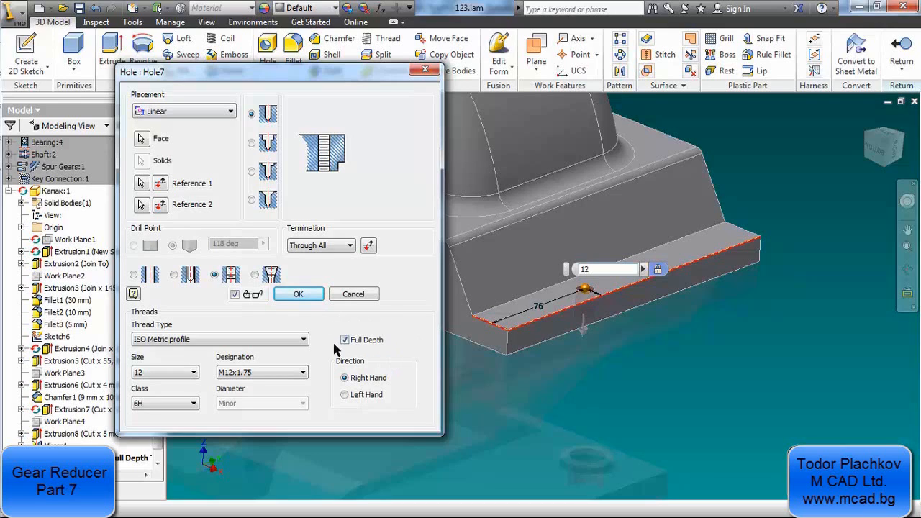
click(305, 294)
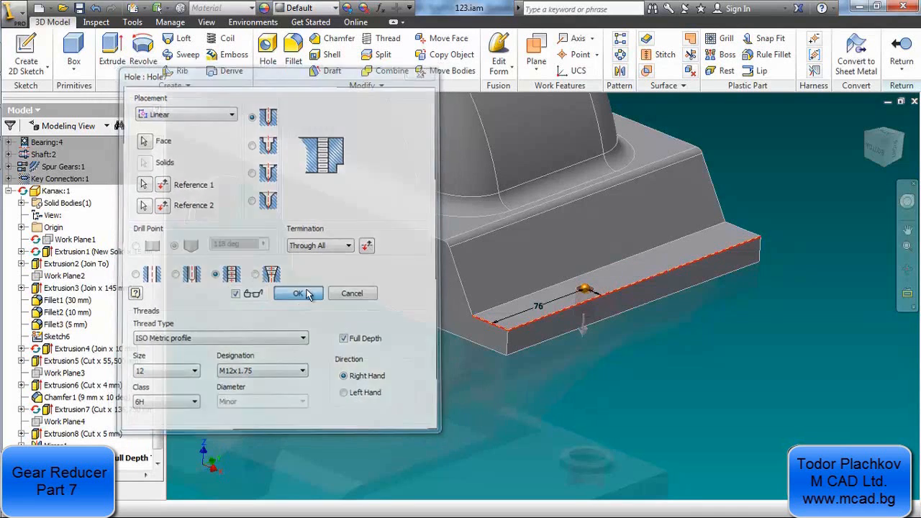
scroll(576, 285, down, 3)
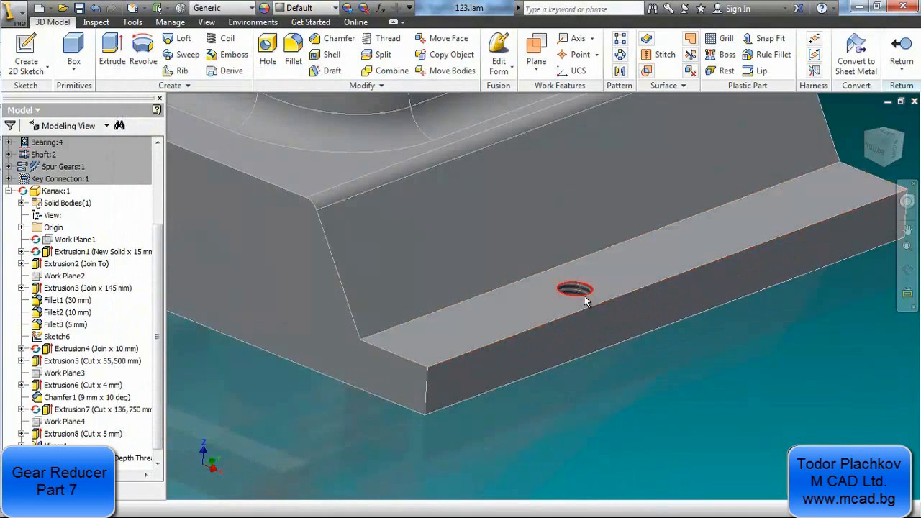
scroll(99, 392, down, 1)
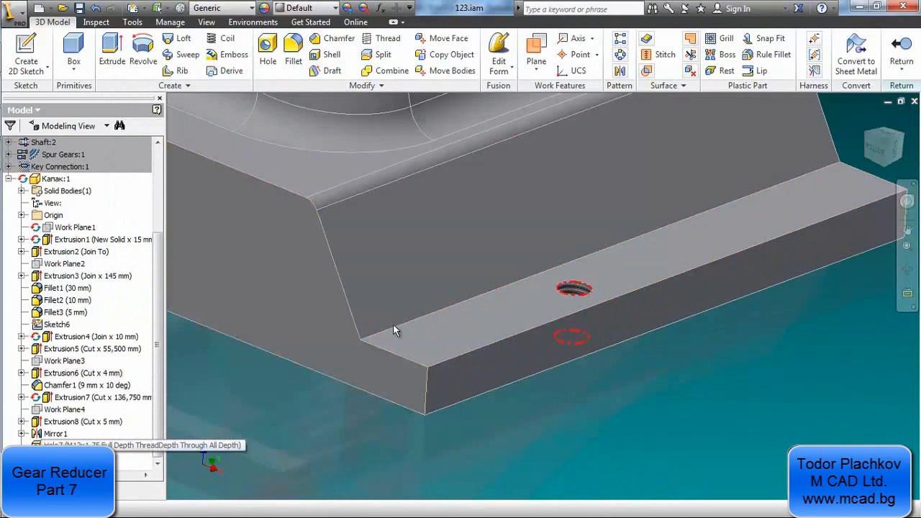
Start a rectangular pattern of the flange hole, with direction 1 along the long outer edge and direction 2 along the short edge
scroll(560, 236, up, 6)
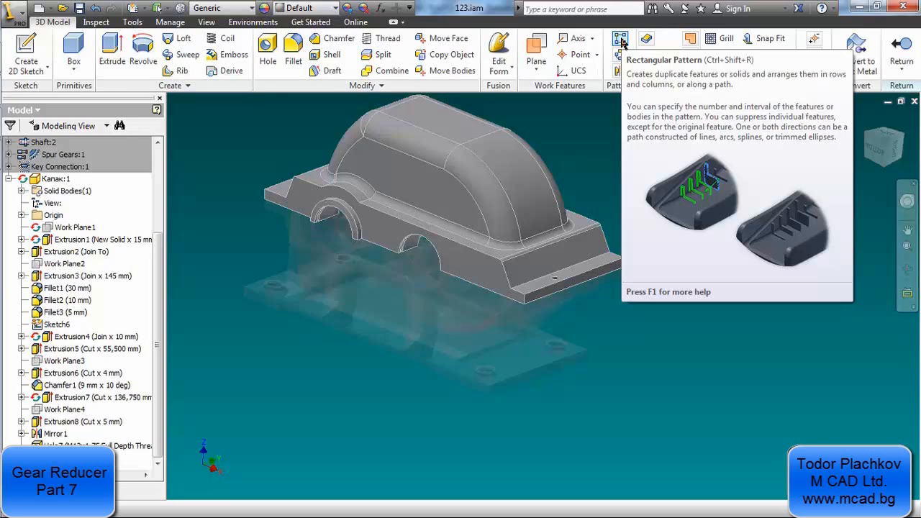
click(622, 41)
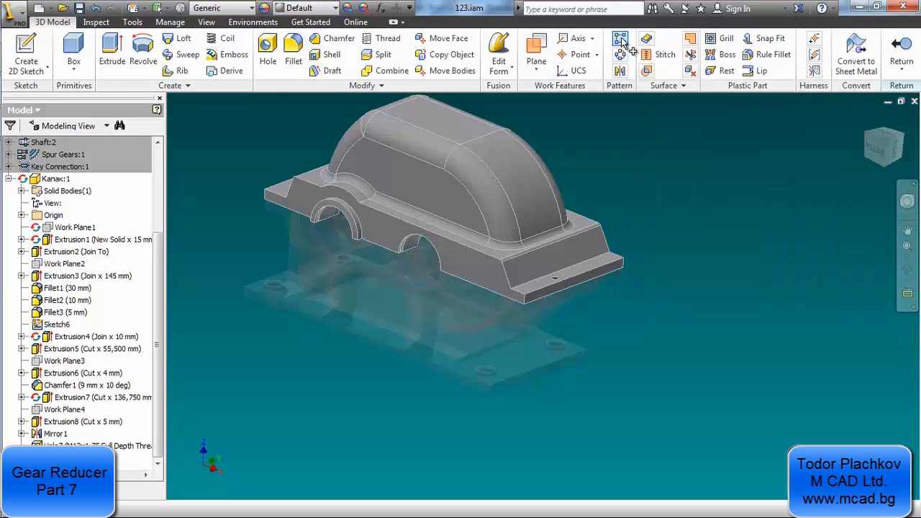
click(383, 158)
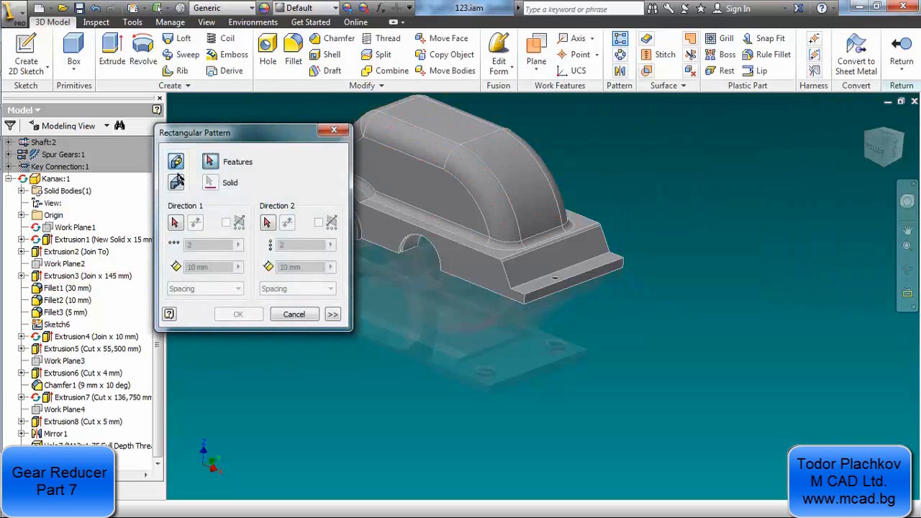
scroll(561, 249, up, 5)
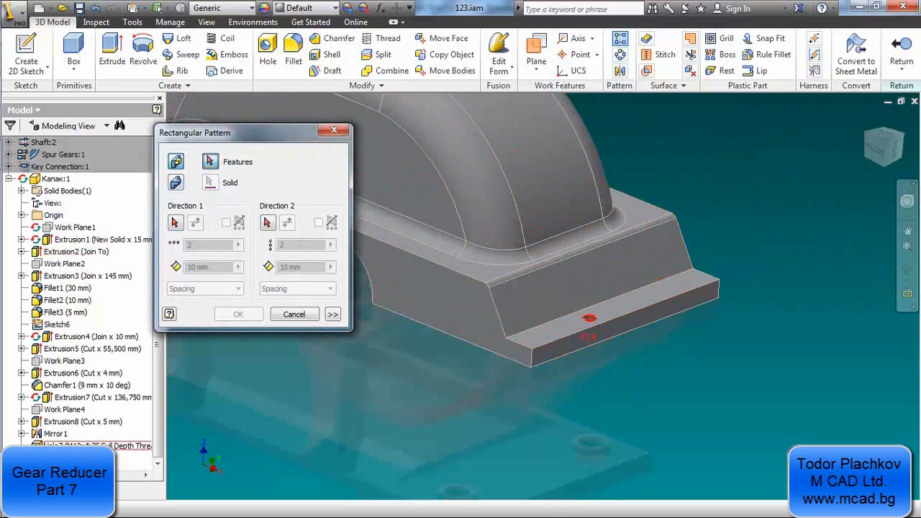
click(94, 446)
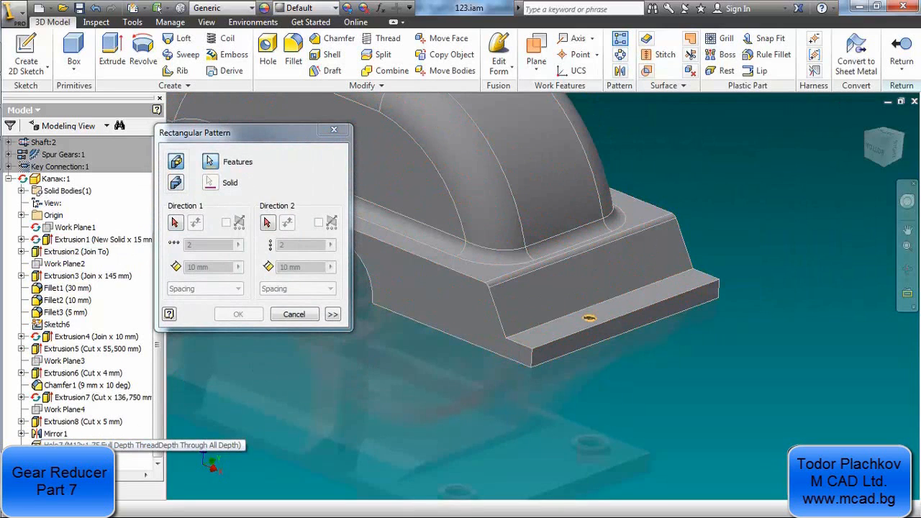
click(176, 224)
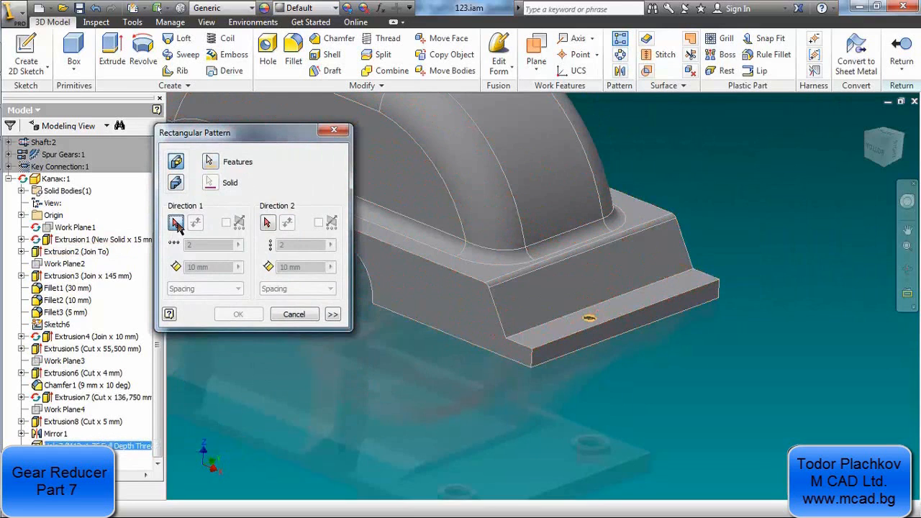
click(603, 332)
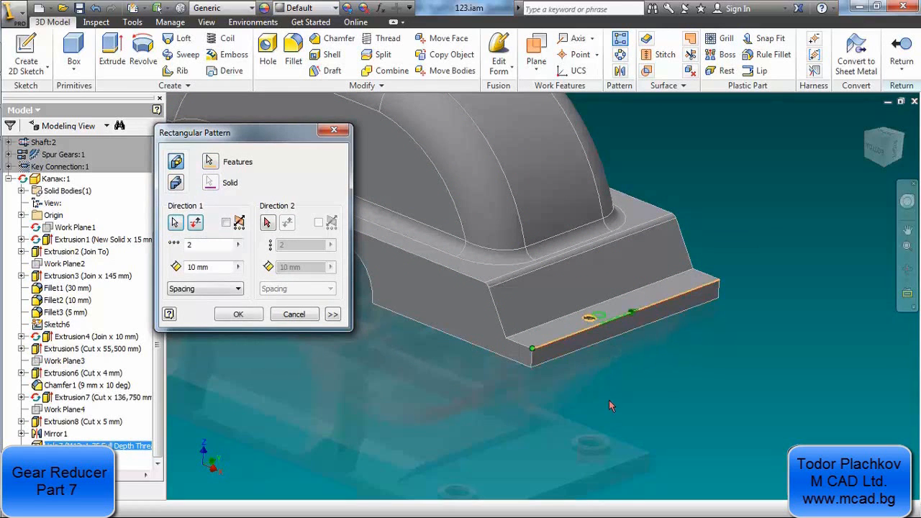
click(268, 224)
click(521, 346)
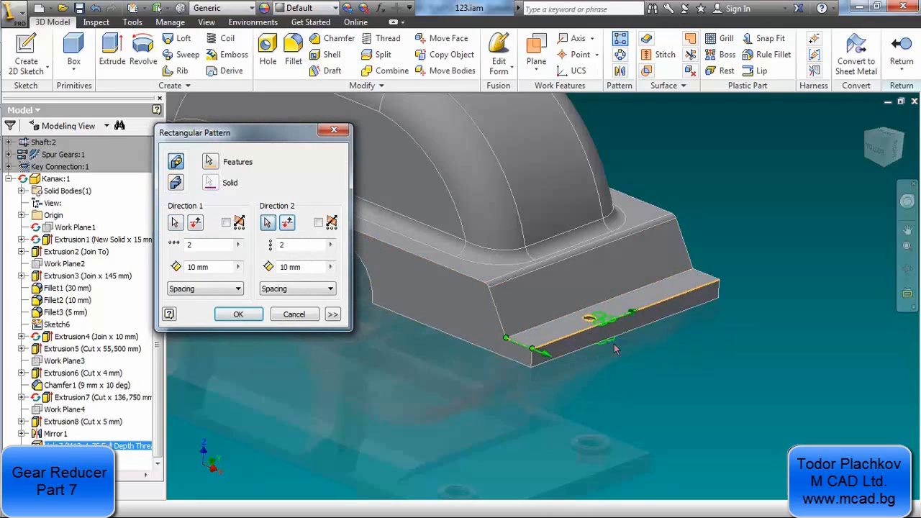
Set the hole pattern's direction 1 spacing to 53 mm, flip direction 2, and set its spacing to 455 mm
scroll(626, 344, up, 3)
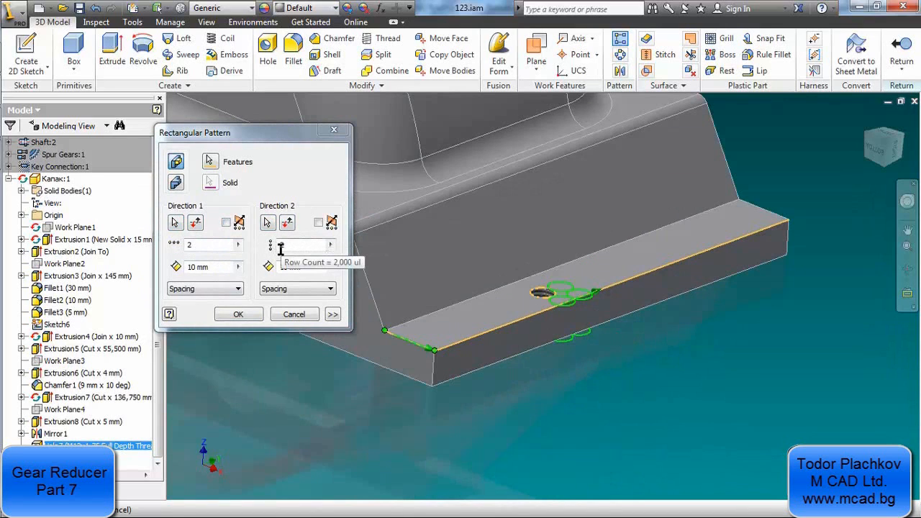
click(220, 268)
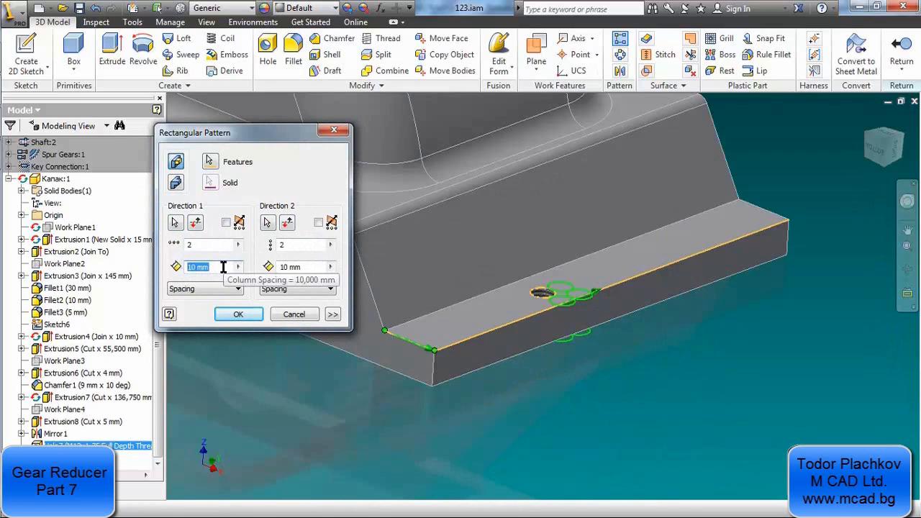
text(53)
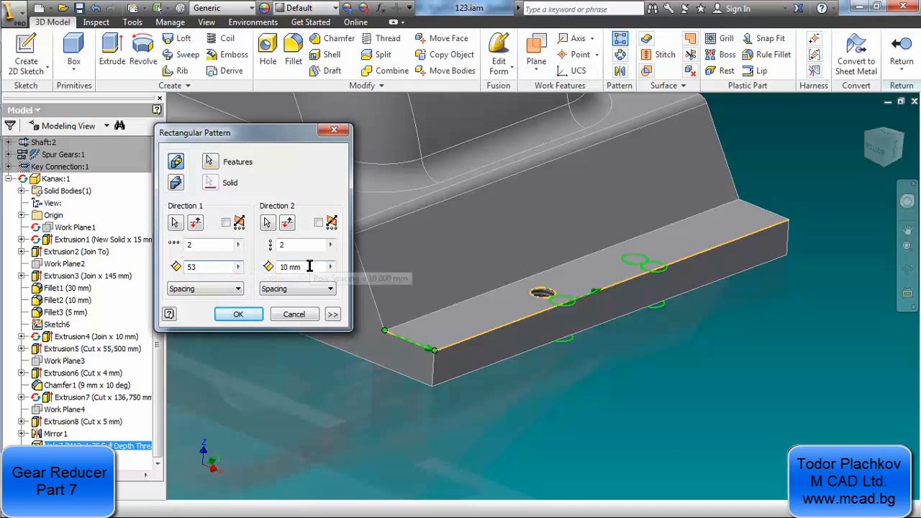
click(287, 224)
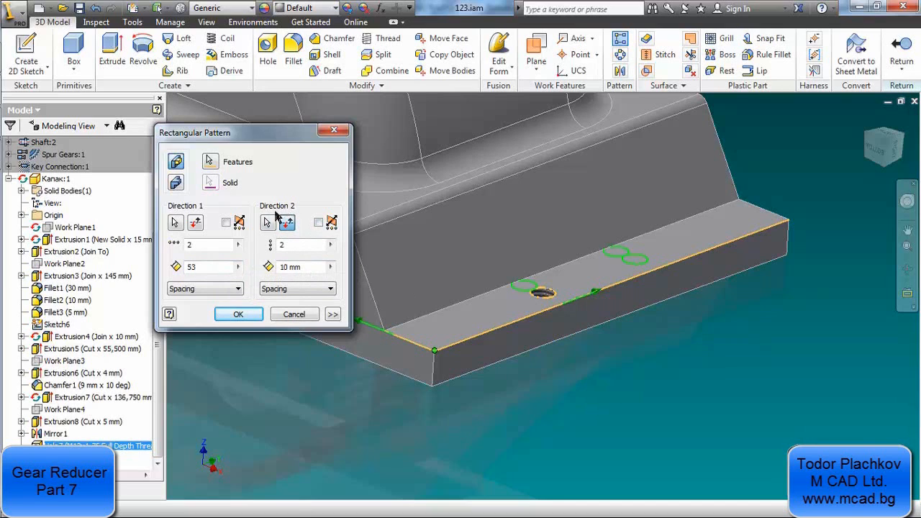
click(305, 265)
text(4)
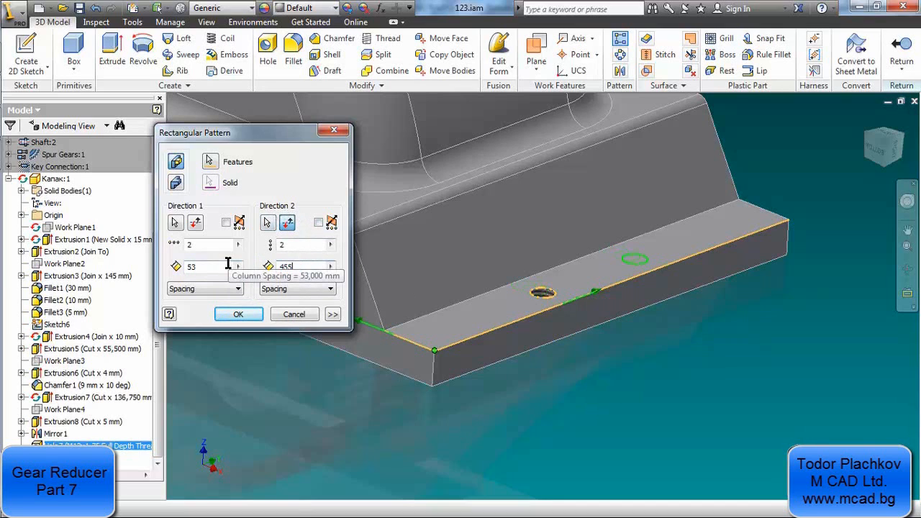
text(55)
Change the hole pattern's direction 2 spacing to 458 mm and create the 2 by 2 pattern on the cover's end flanges
scroll(504, 234, down, 5)
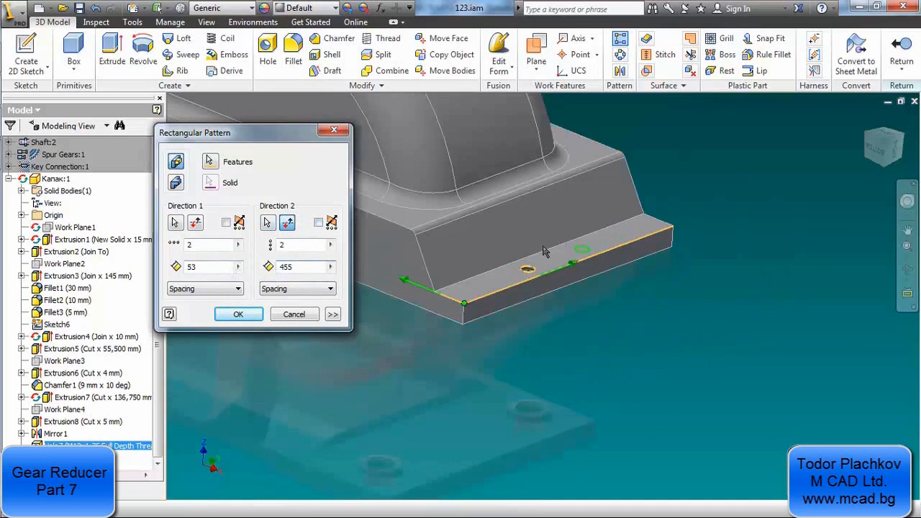
middle_drag(370, 176, 533, 355)
scroll(532, 355, up, 3)
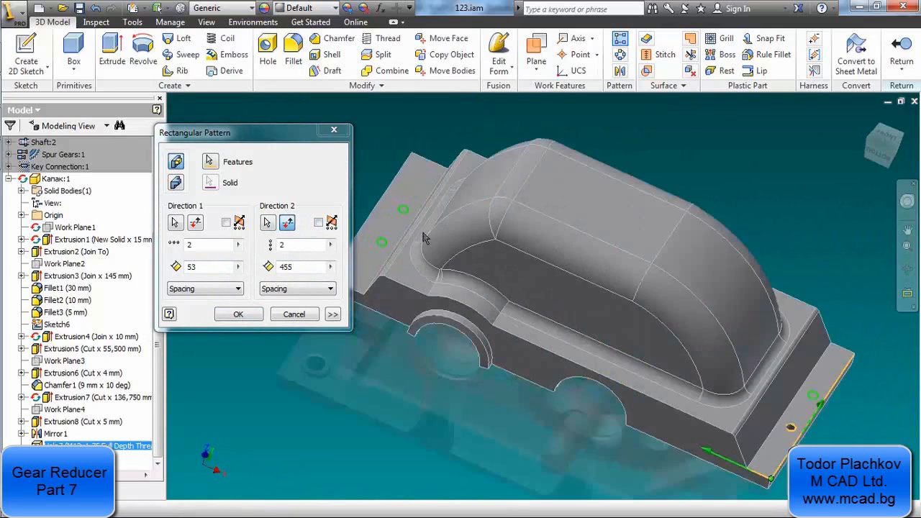
scroll(421, 237, up, 3)
scroll(435, 249, down, 5)
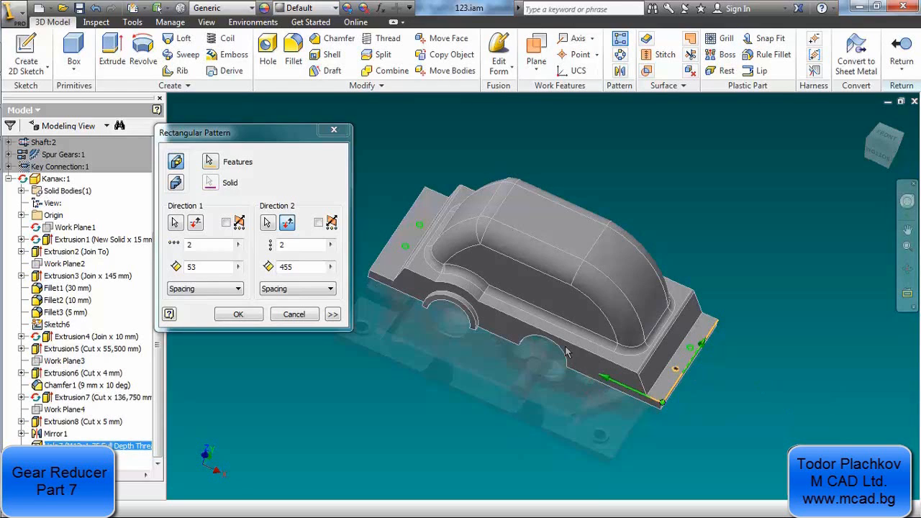
drag(288, 267, 298, 266)
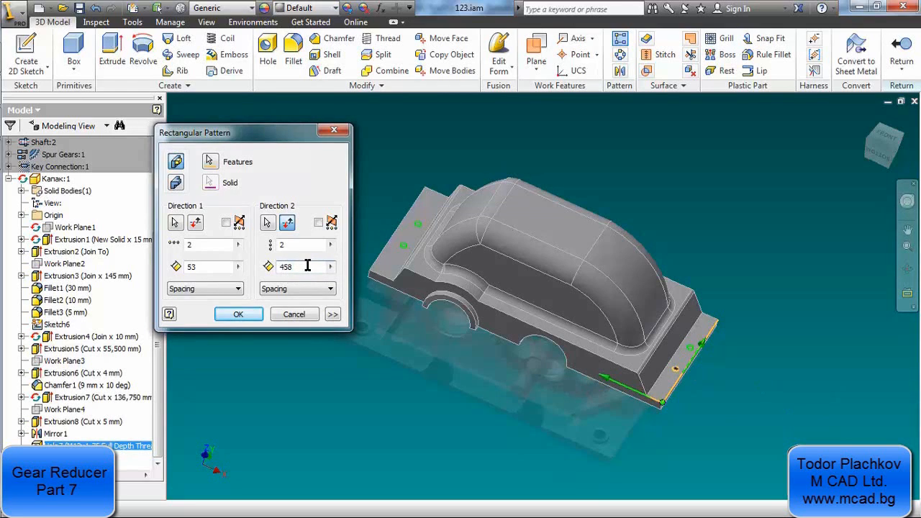
scroll(696, 357, up, 5)
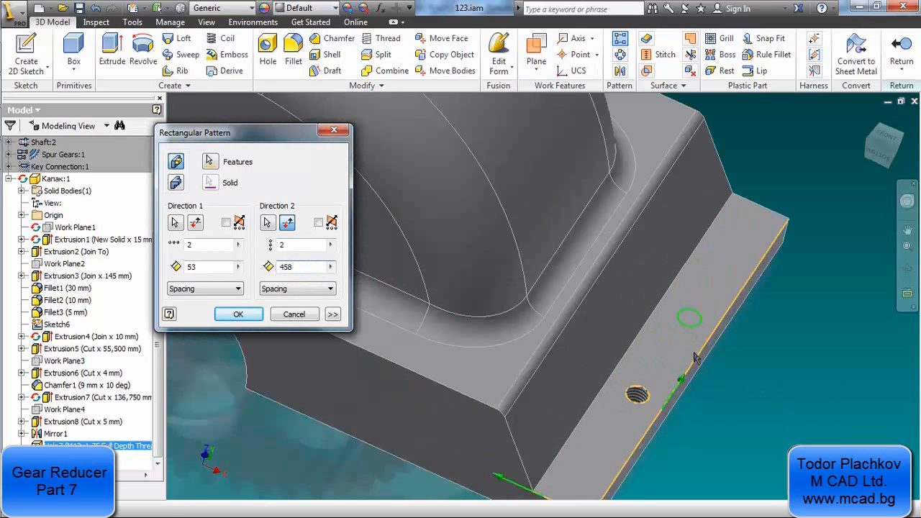
scroll(684, 334, down, 5)
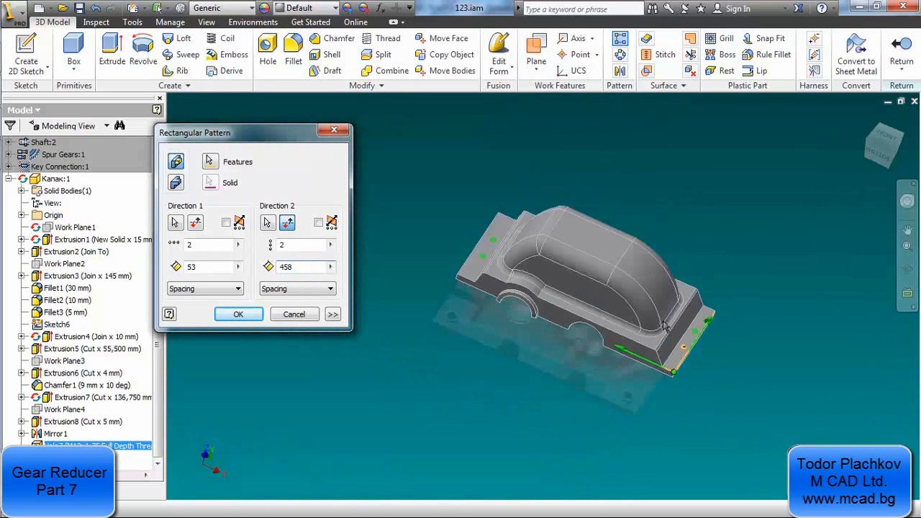
scroll(479, 235, up, 3)
scroll(482, 236, down, 1)
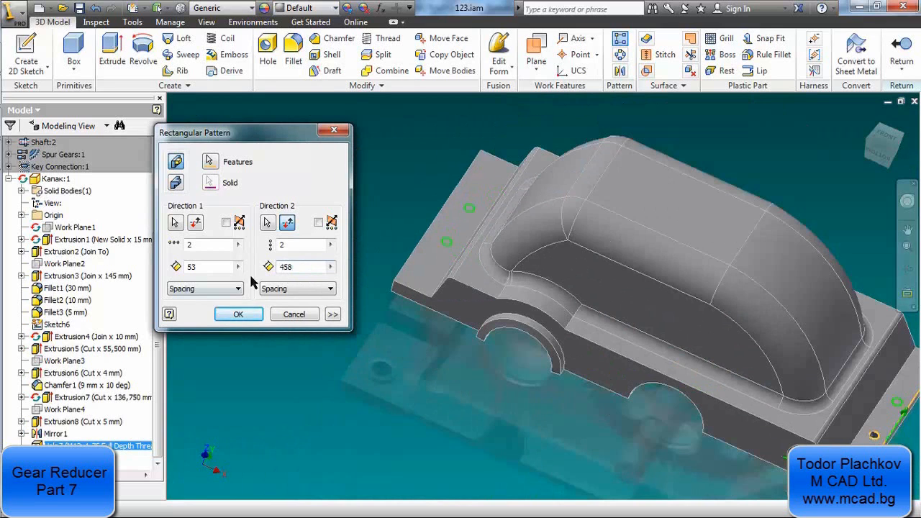
click(239, 313)
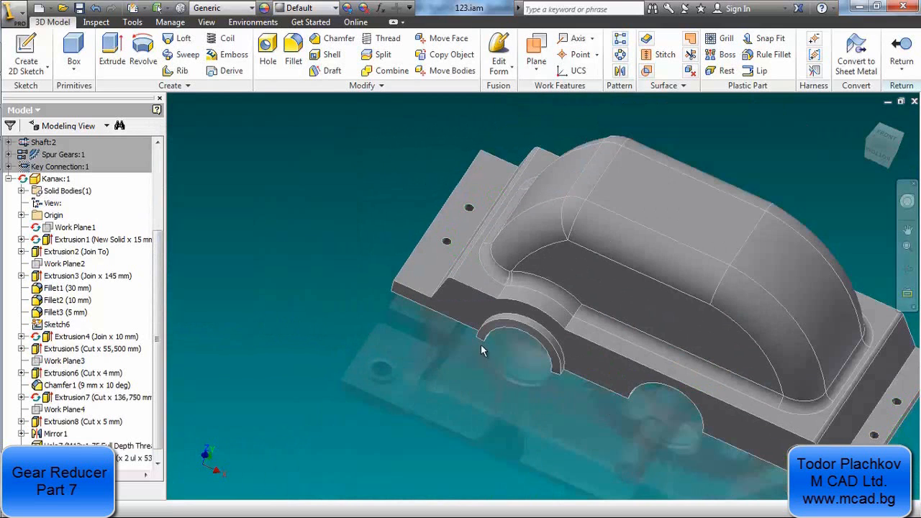
Check the patterned holes on the cover's flanges, finish the in-place edit and return to the assembly
middle_drag(491, 347, 316, 321)
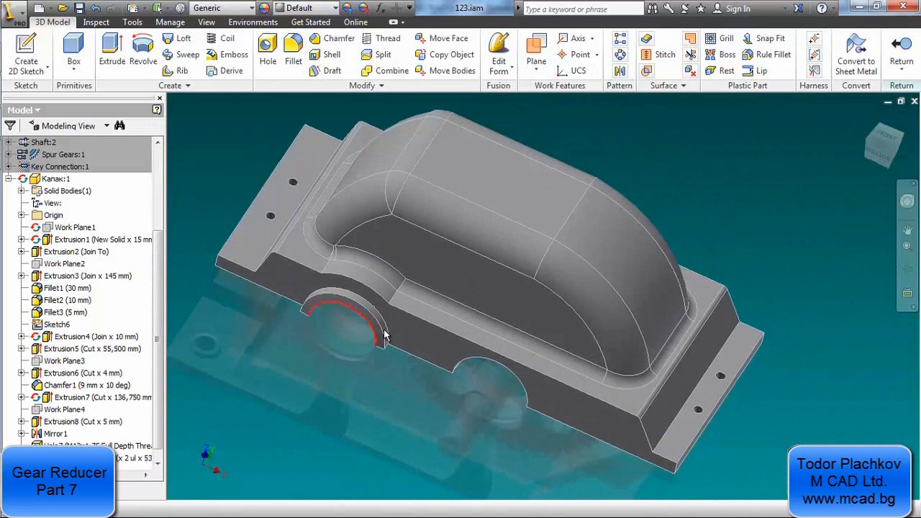
shift+middle_drag(385, 335, 408, 318)
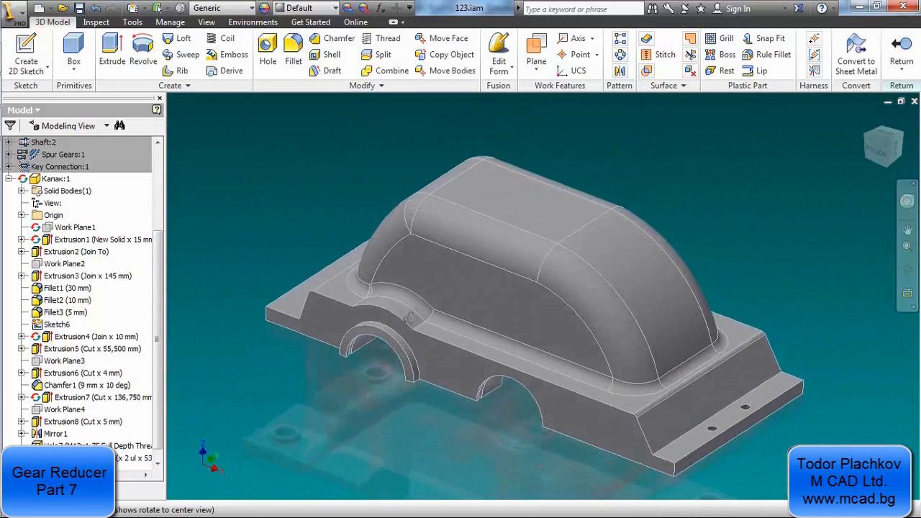
scroll(739, 450, up, 3)
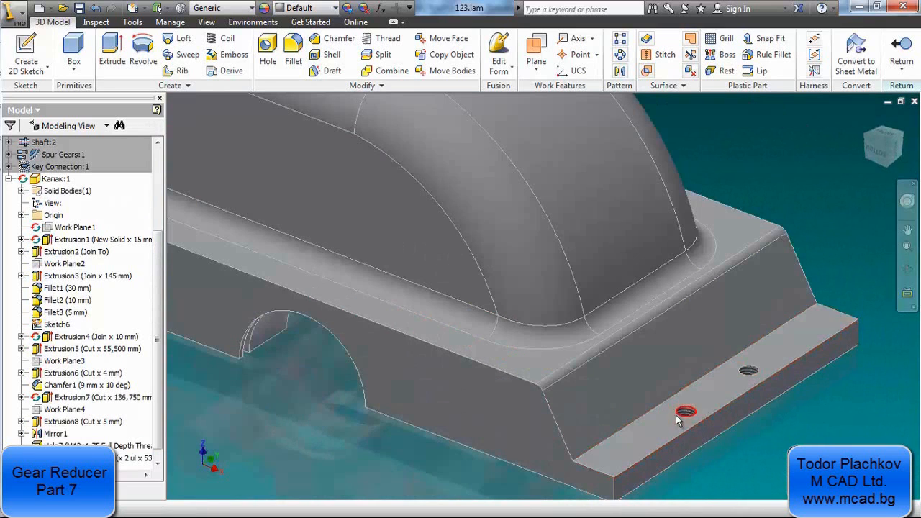
click(899, 50)
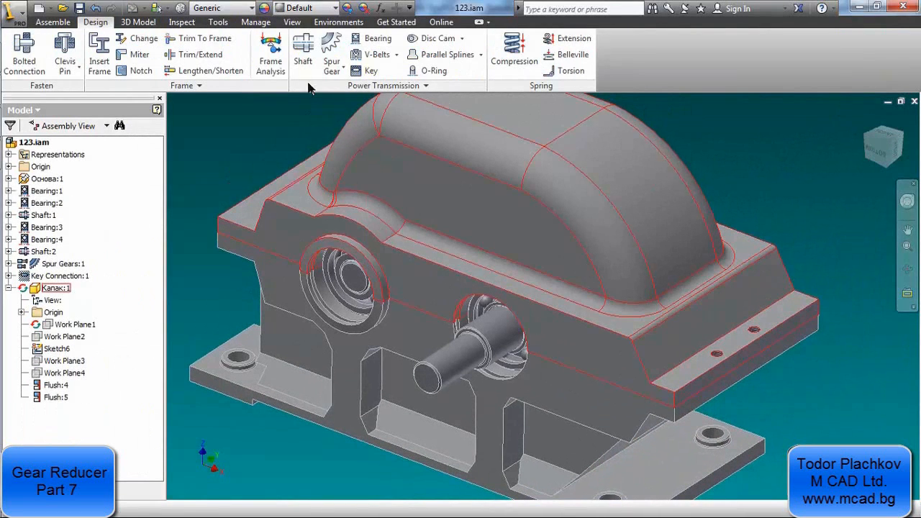
Choose the ISO 4018 hex head bolt from the Content Center for placement in the assembly
click(25, 54)
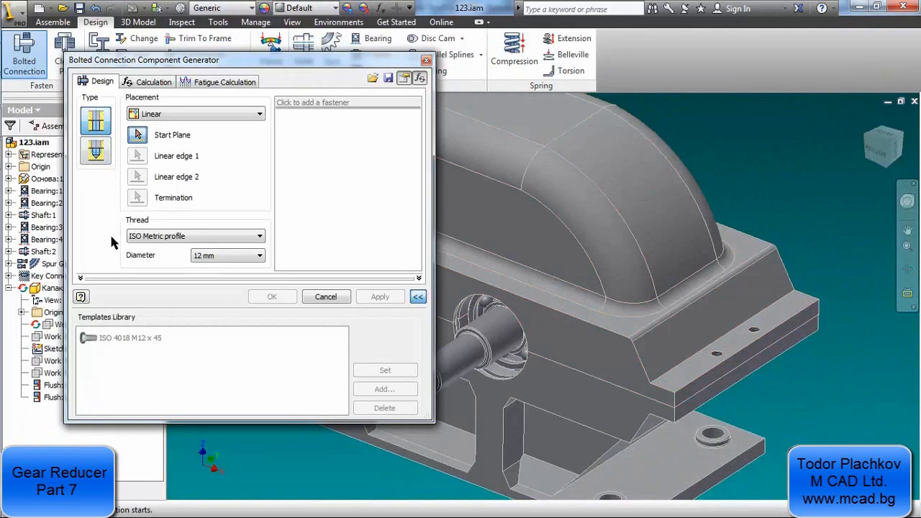
click(328, 297)
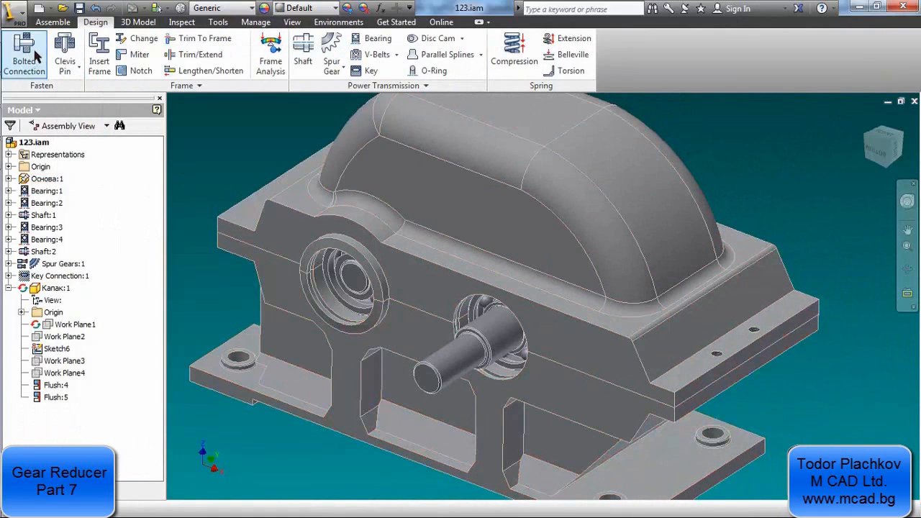
click(50, 21)
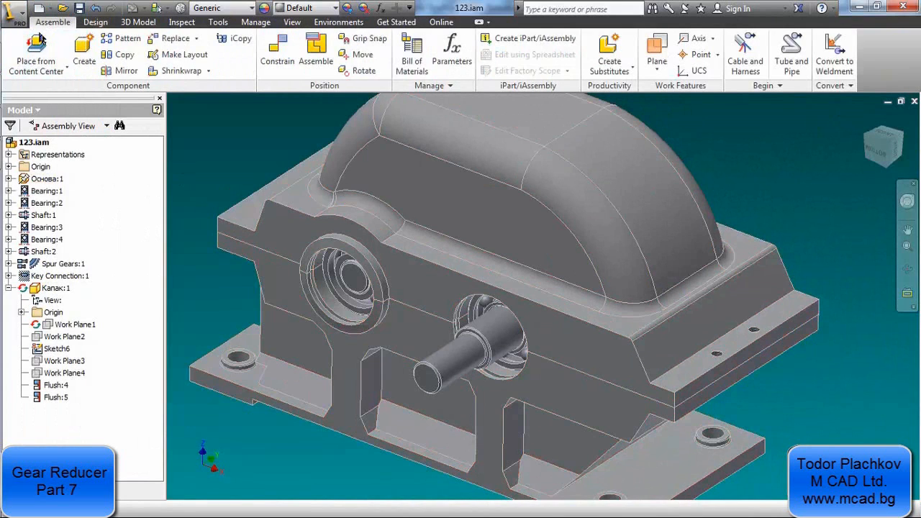
click(41, 65)
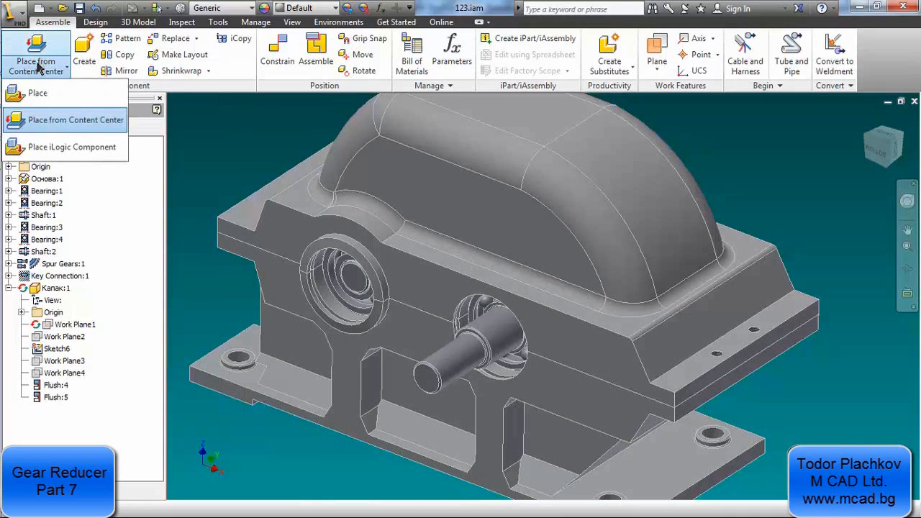
click(84, 128)
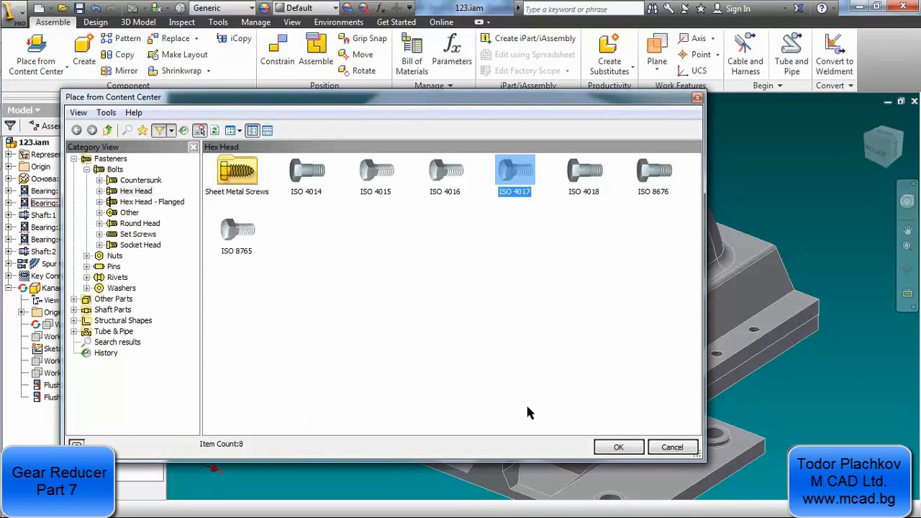
click(600, 175)
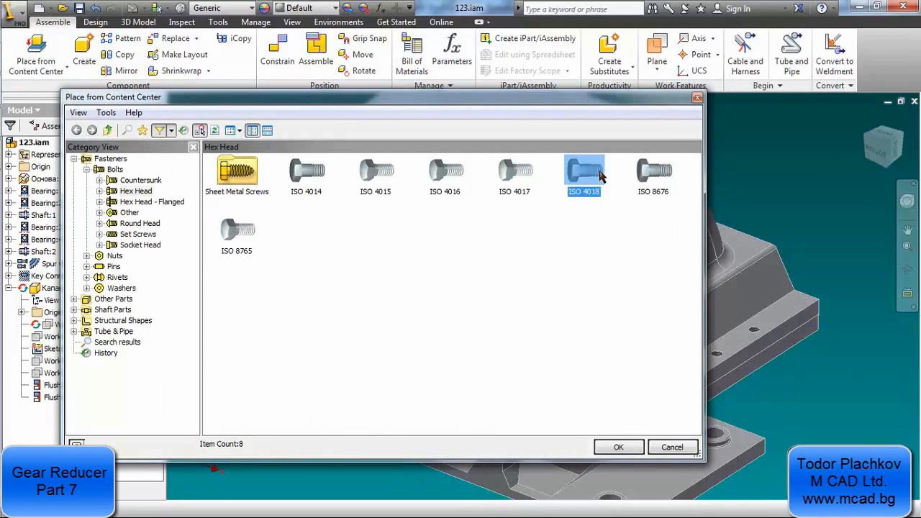
click(619, 447)
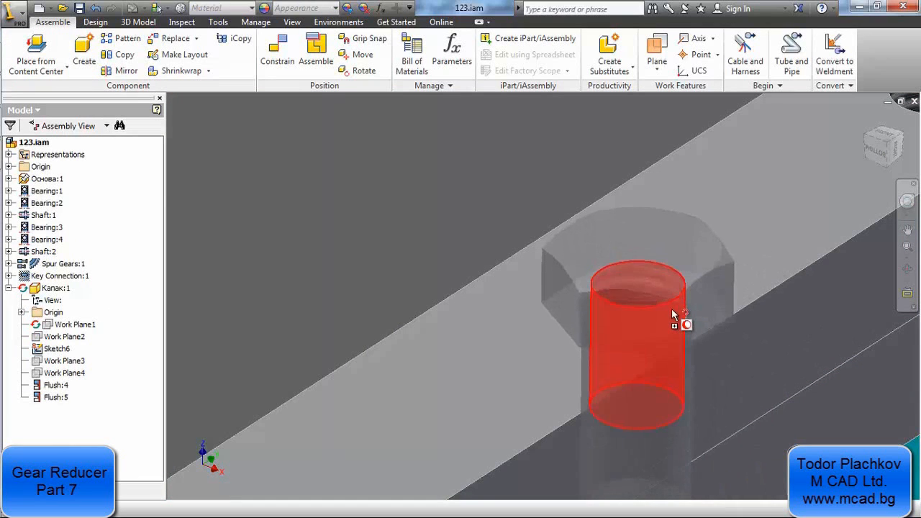
Drop the M12 bolt on the cover's original tapped flange hole and continue its definition in the Bolted Connection generator
scroll(673, 315, down, 3)
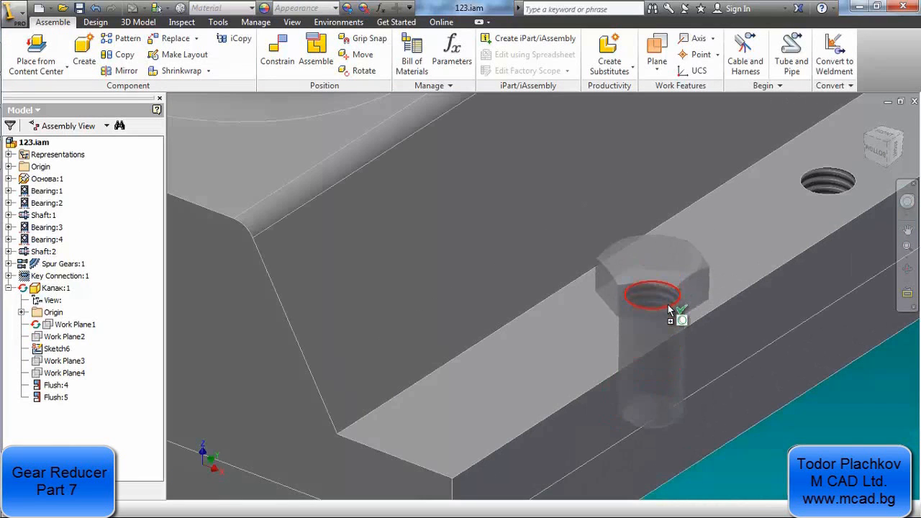
click(670, 310)
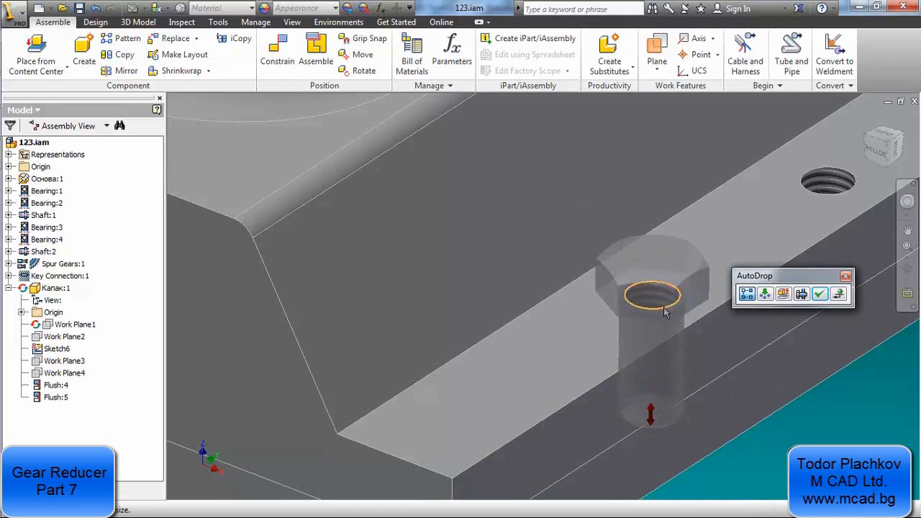
scroll(665, 310, down, 5)
scroll(698, 354, up, 2)
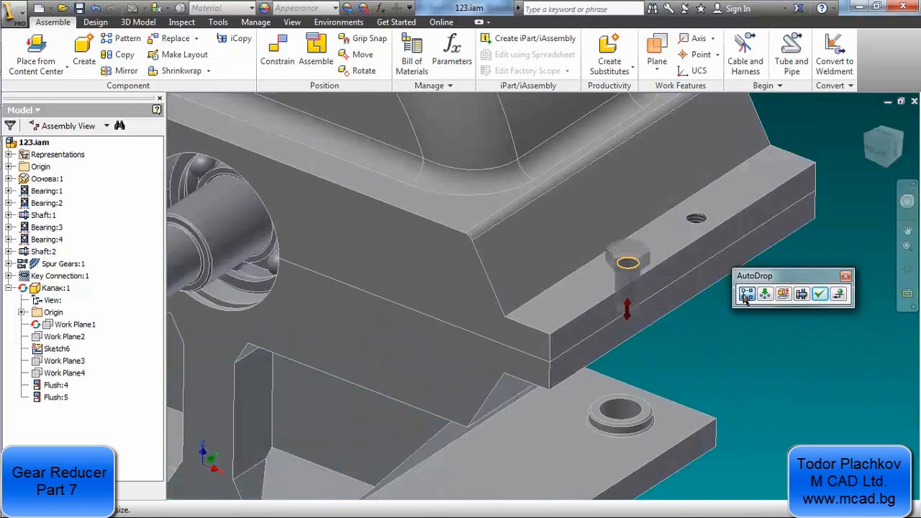
click(802, 296)
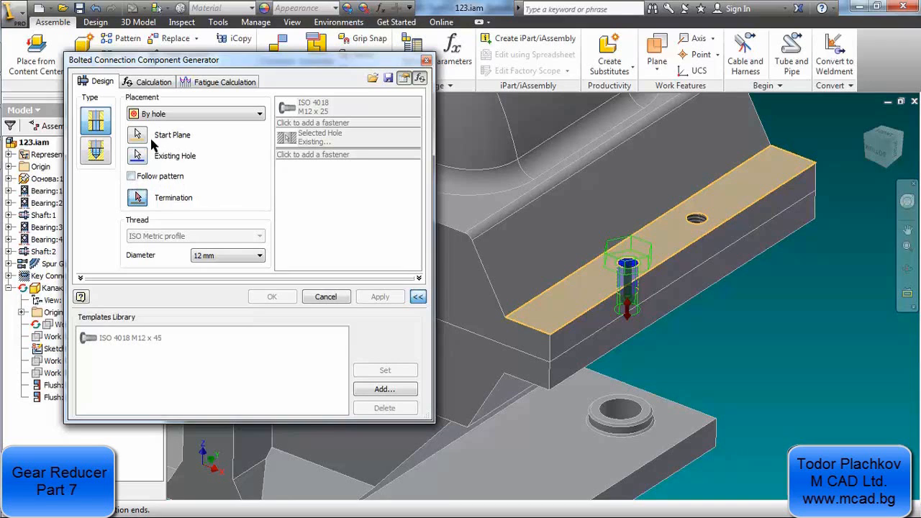
Make the bolted connection follow the hole pattern and terminate it on the underside of the base's end flange
click(132, 176)
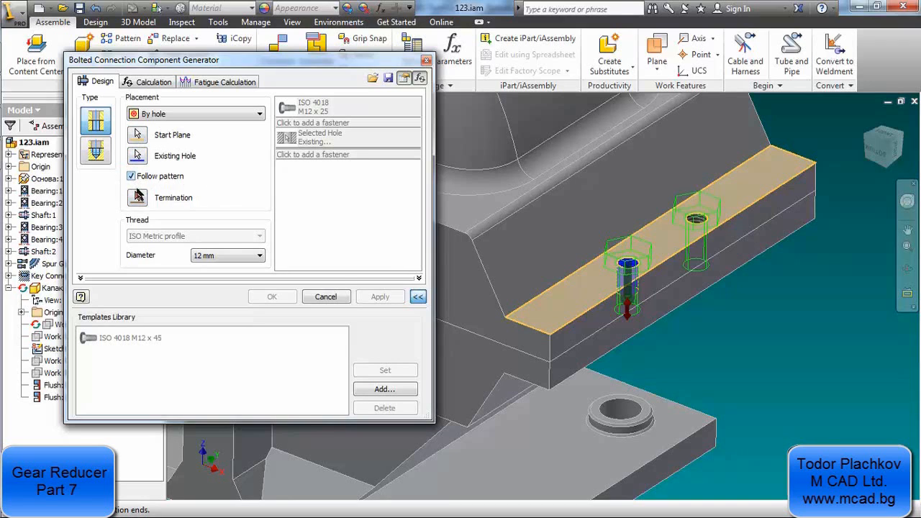
click(138, 199)
click(555, 389)
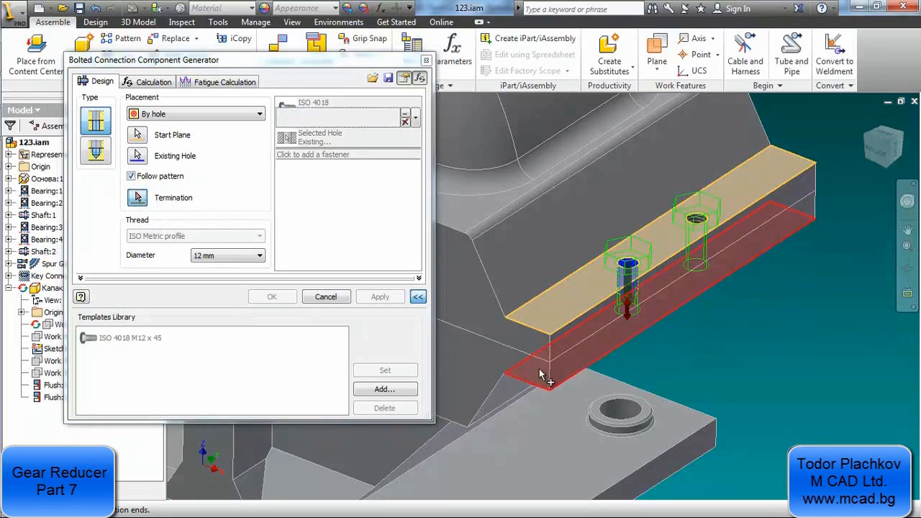
Apply the ISO 4018 M12 x 45 template to the bolted connection and inspect the fastener previews on both end flanges
click(148, 338)
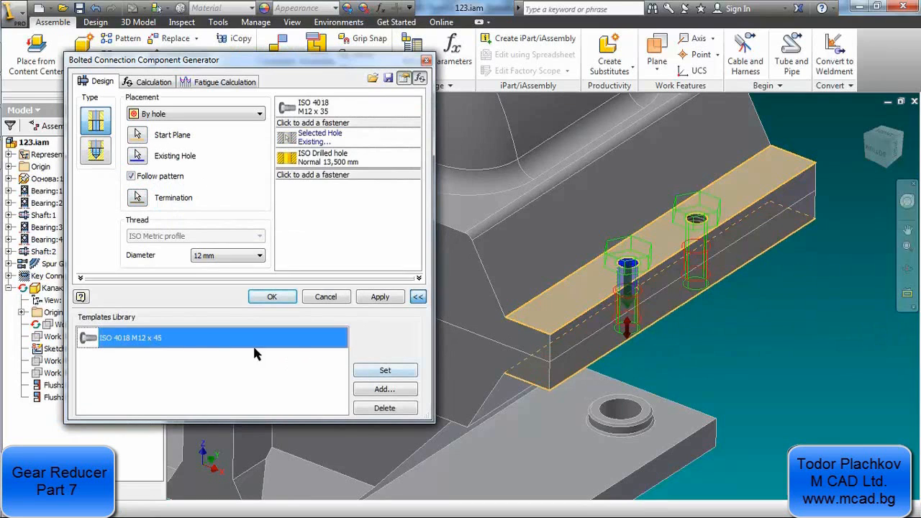
click(394, 370)
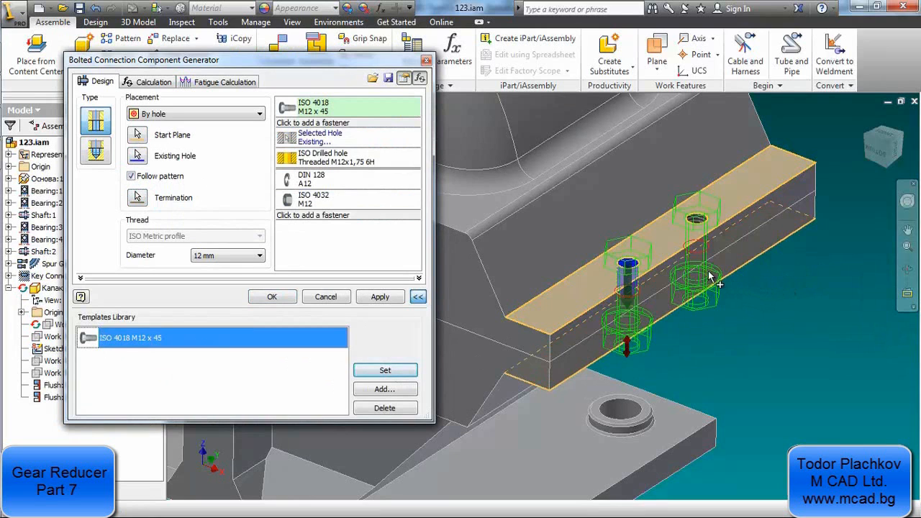
middle_drag(719, 201, 829, 383)
scroll(829, 383, up, 2)
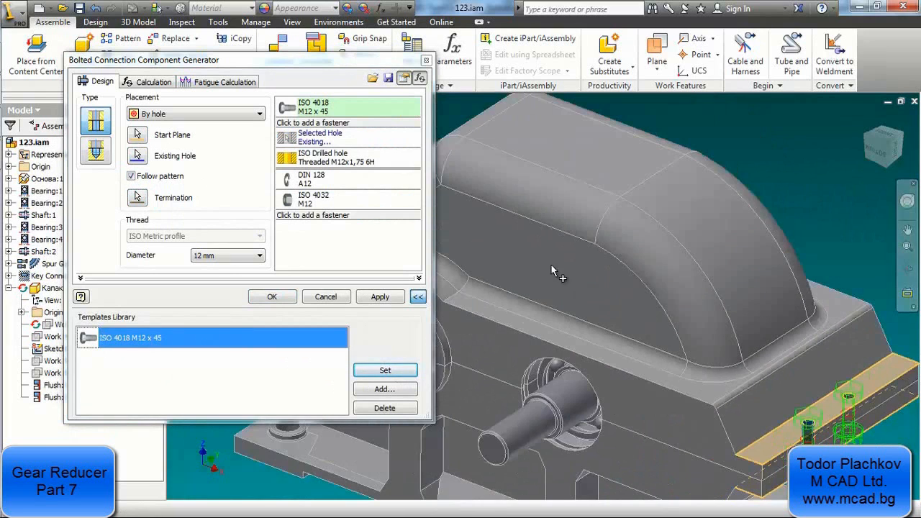
middle_drag(551, 265, 790, 355)
scroll(627, 331, down, 3)
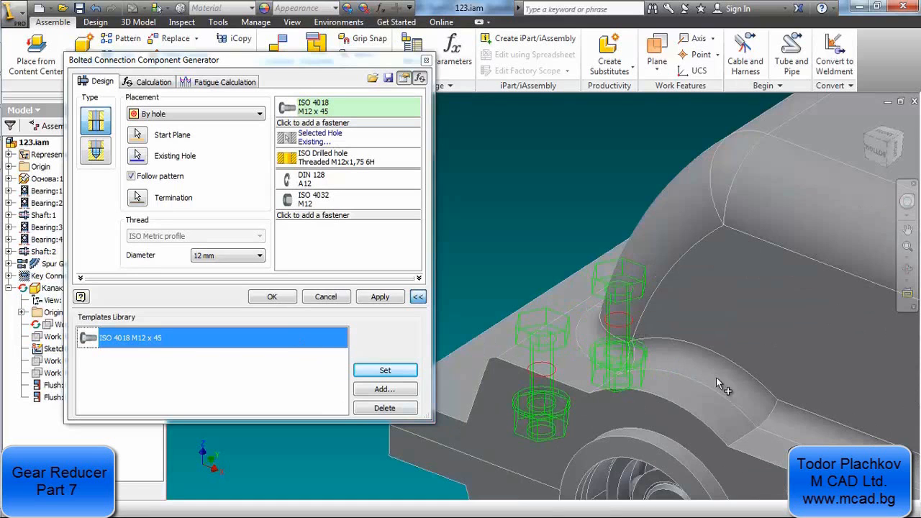
scroll(532, 282, up, 5)
scroll(821, 385, down, 4)
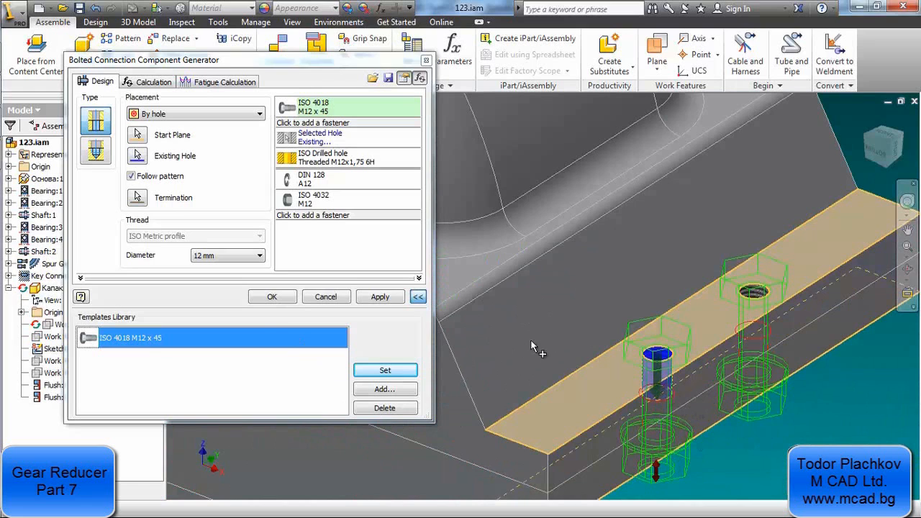
Generate the M12 bolted connection with the proposed subassembly file name and check the bolts on the whole reducer
click(274, 299)
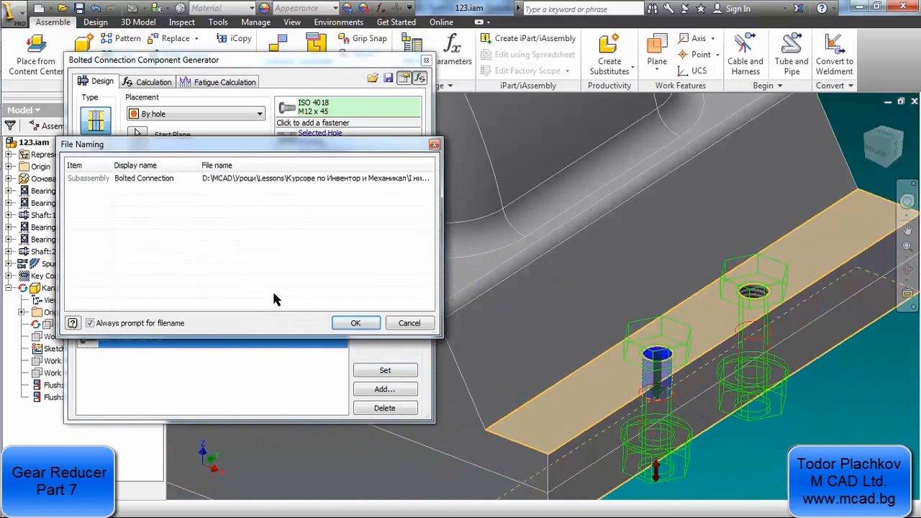
click(355, 323)
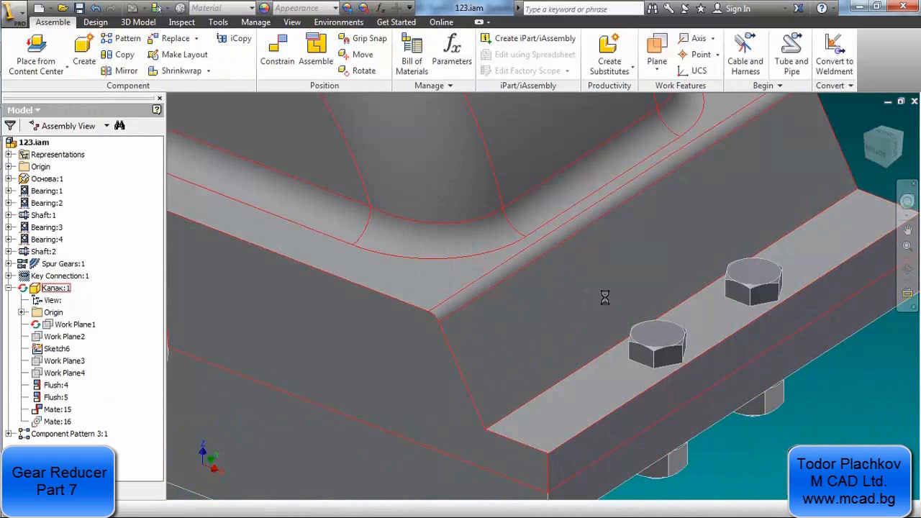
scroll(605, 301, down, 4)
middle_drag(451, 250, 440, 201)
shift+middle_drag(431, 231, 461, 214)
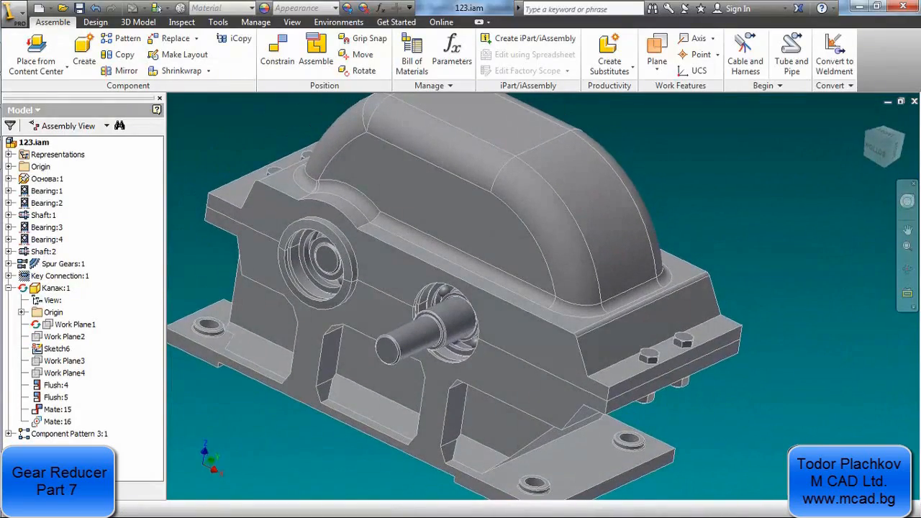
Switch to the reducer drawing in DWG TrueView, examine the bolt spacings along the housing, and return to the Inventor assembly
click(10, 122)
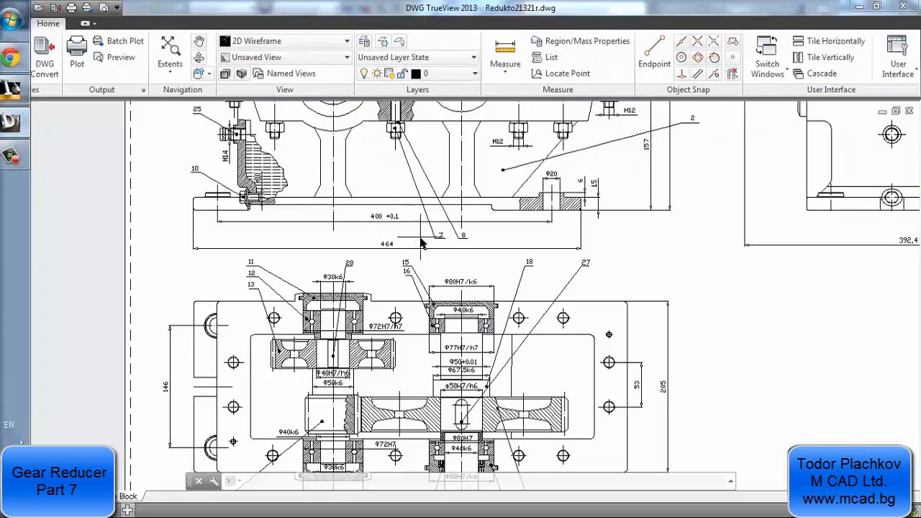
mouse_move(421, 239)
middle_down()
mouse_move(360, 301)
mouse_move(296, 410)
middle_up()
scroll(391, 121, up, 2)
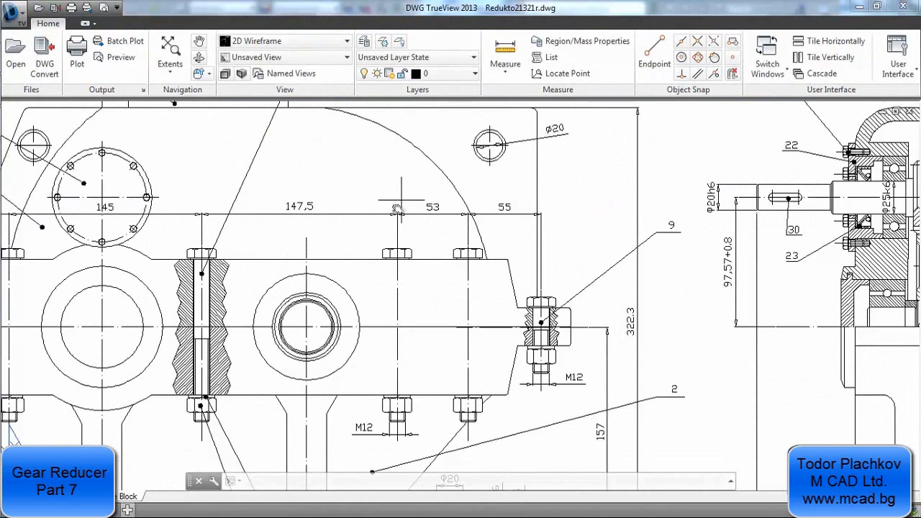
middle_drag(386, 209, 427, 214)
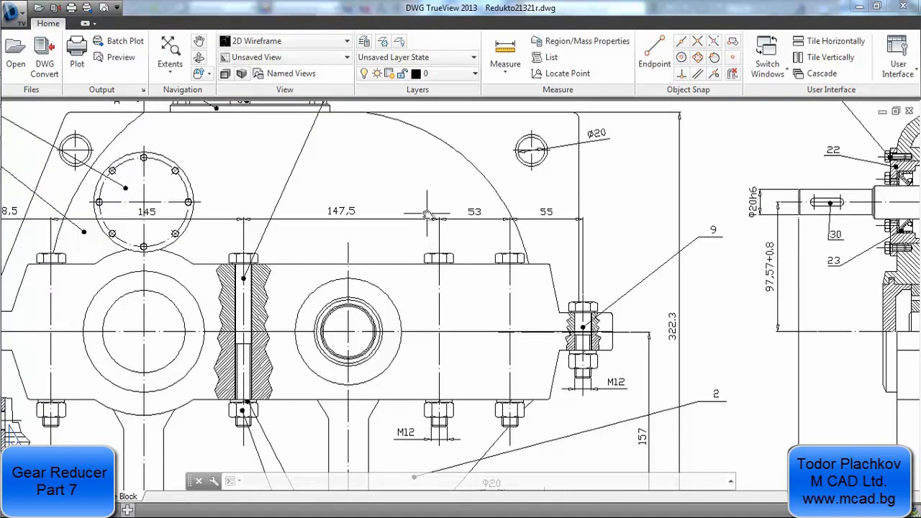
scroll(427, 214, down, 2)
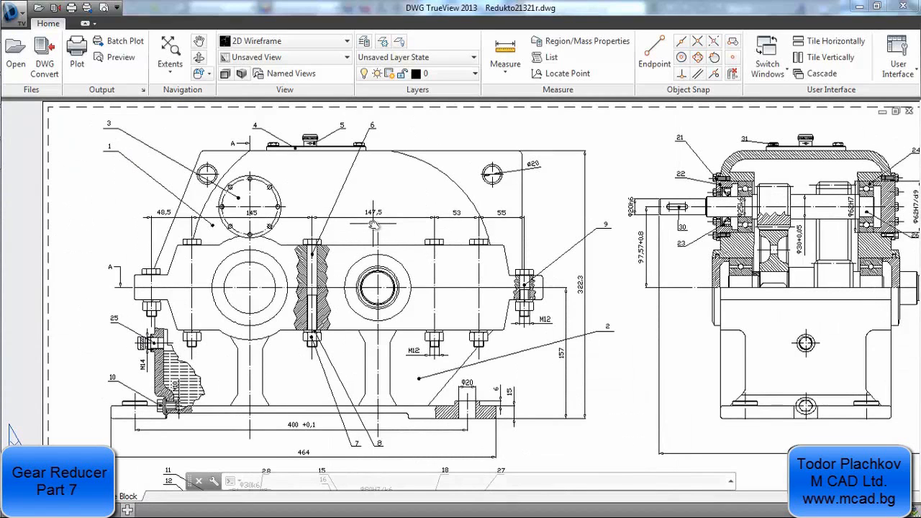
mouse_move(2, 134)
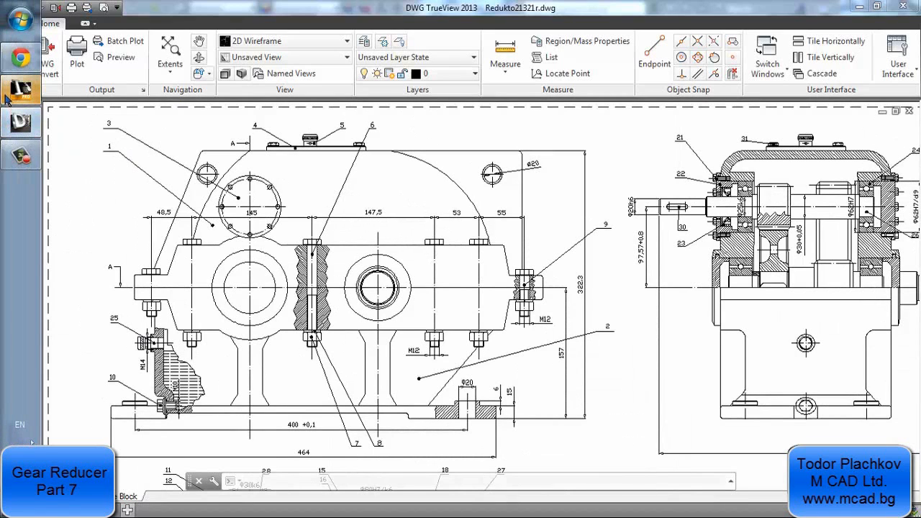
click(5, 97)
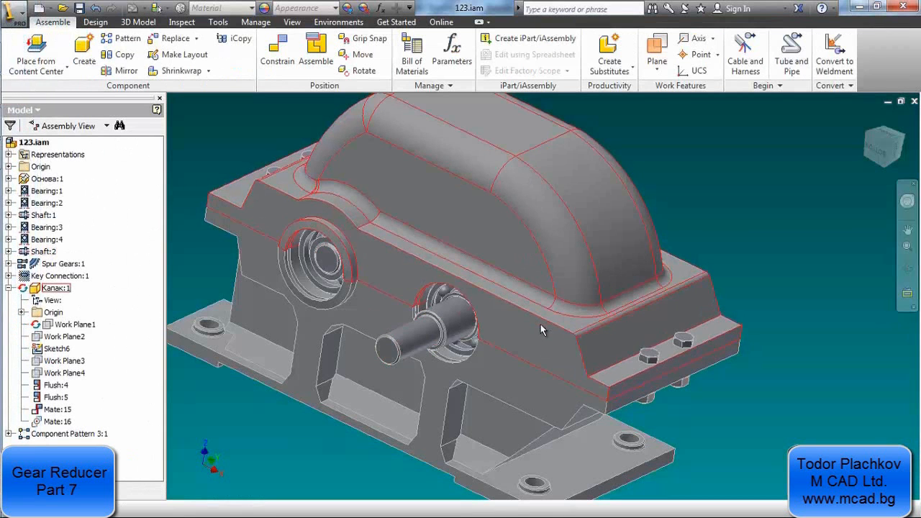
Edit the cover in place and start a 2D sketch on the top face of its long side flange
middle_drag(580, 376, 571, 375)
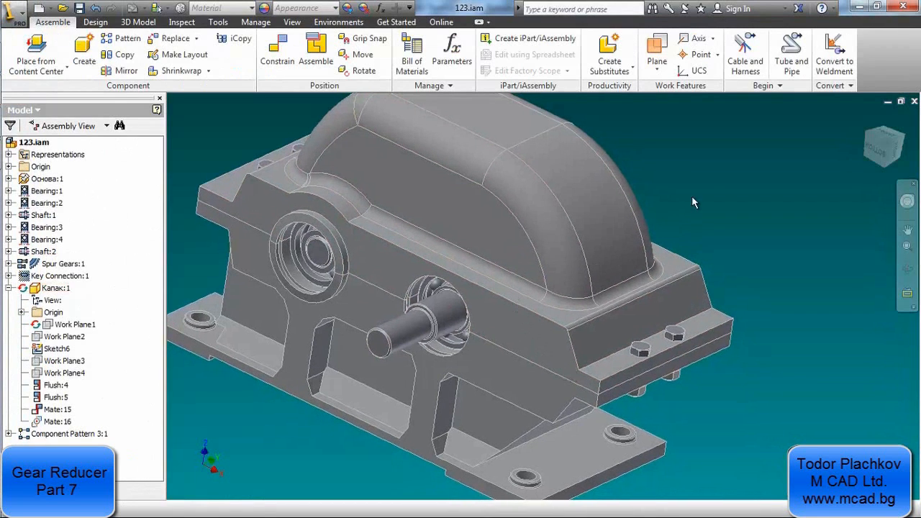
double_click(599, 292)
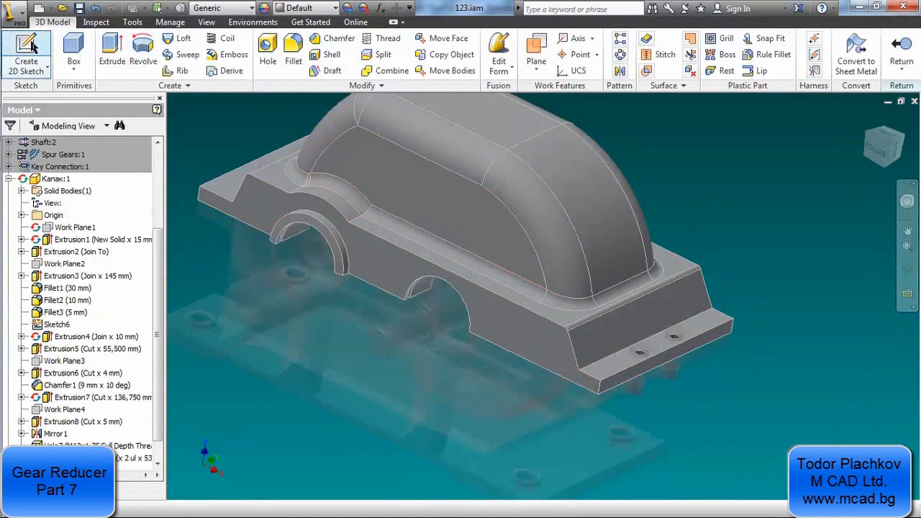
click(29, 48)
click(543, 310)
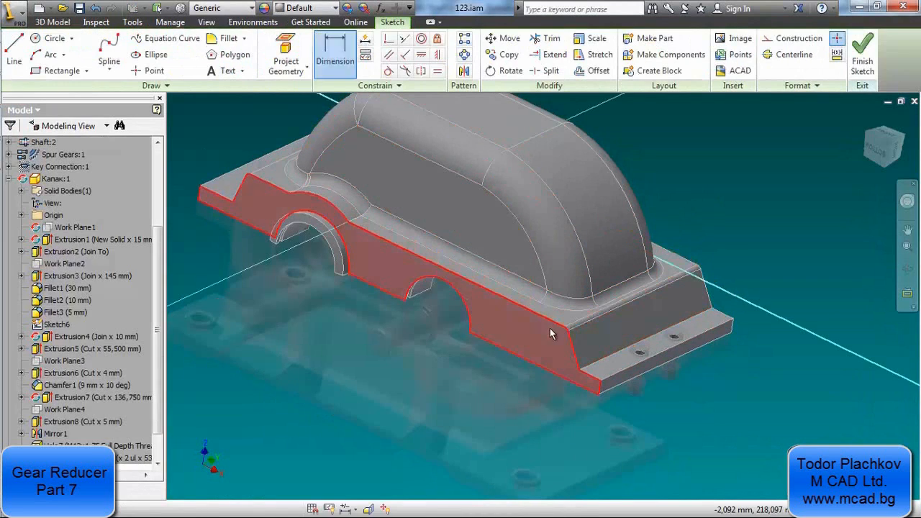
scroll(559, 318, down, 5)
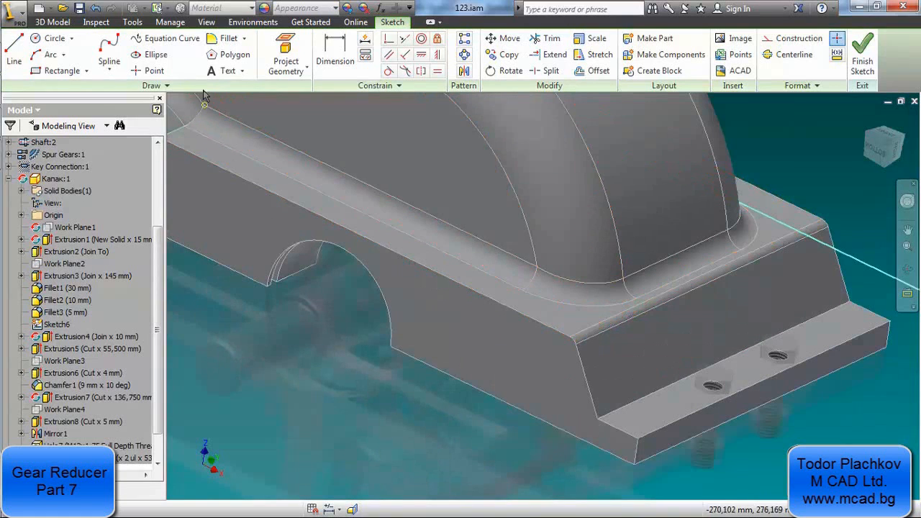
Place four sketch points in a row along the side flange's top face, consulting the drawing for the bolt layout
click(159, 73)
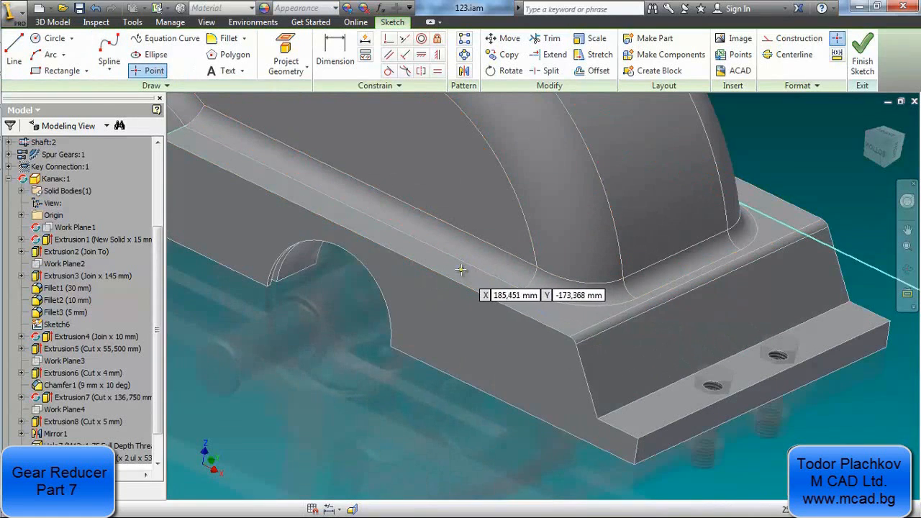
click(20, 124)
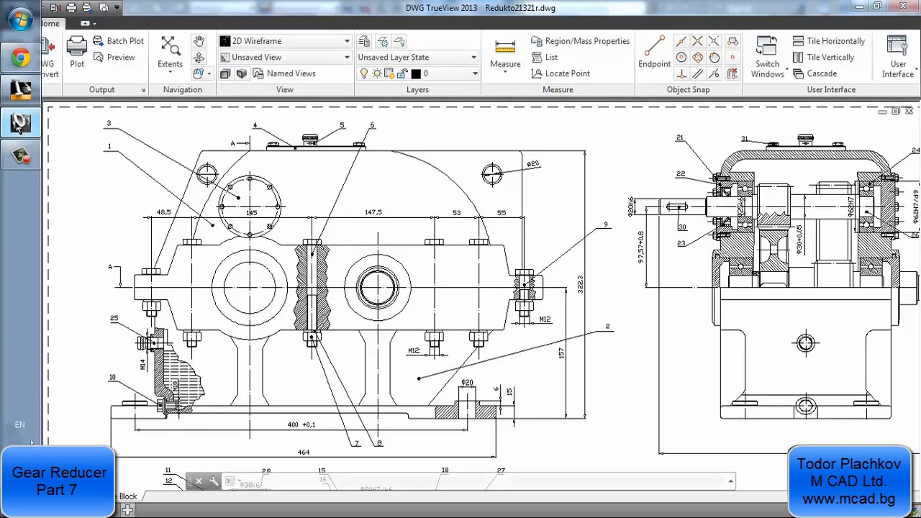
click(19, 124)
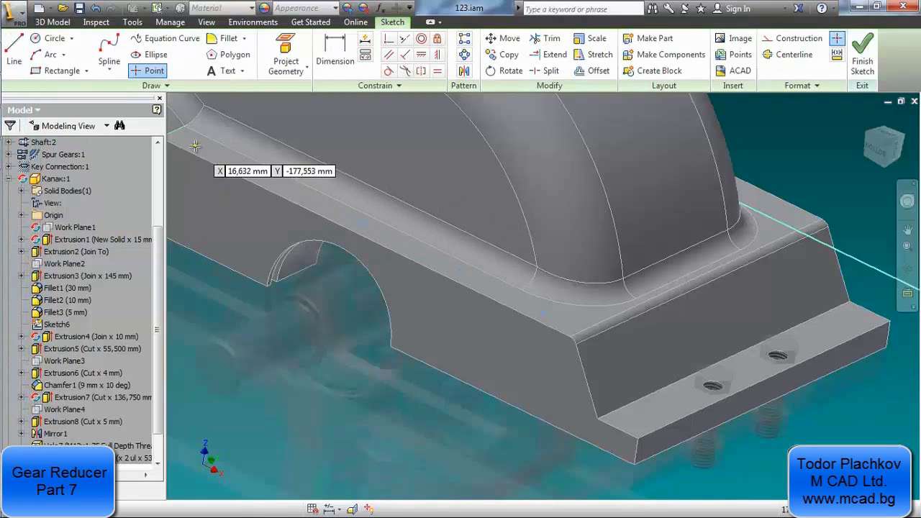
right_click(774, 158)
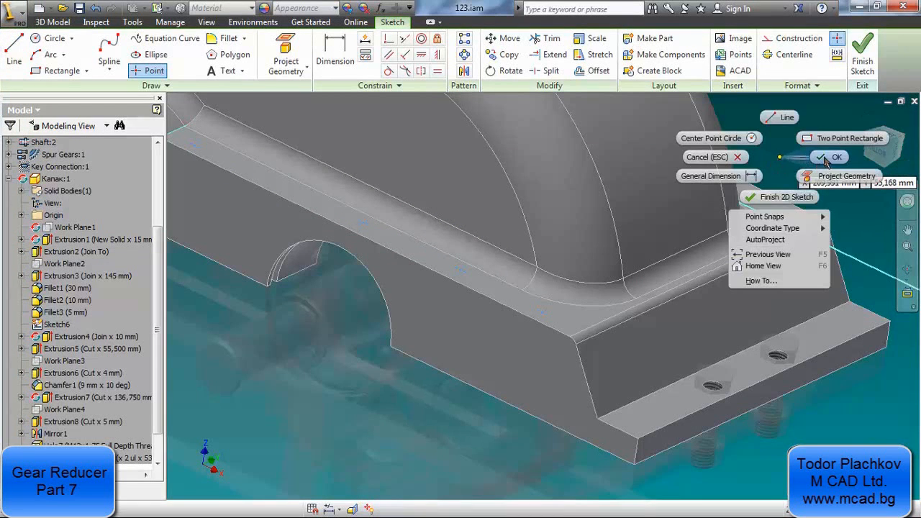
click(791, 157)
Project the end flange's nearer tapped hole into the sketch and recheck the bolt spacings in the drawing
click(348, 46)
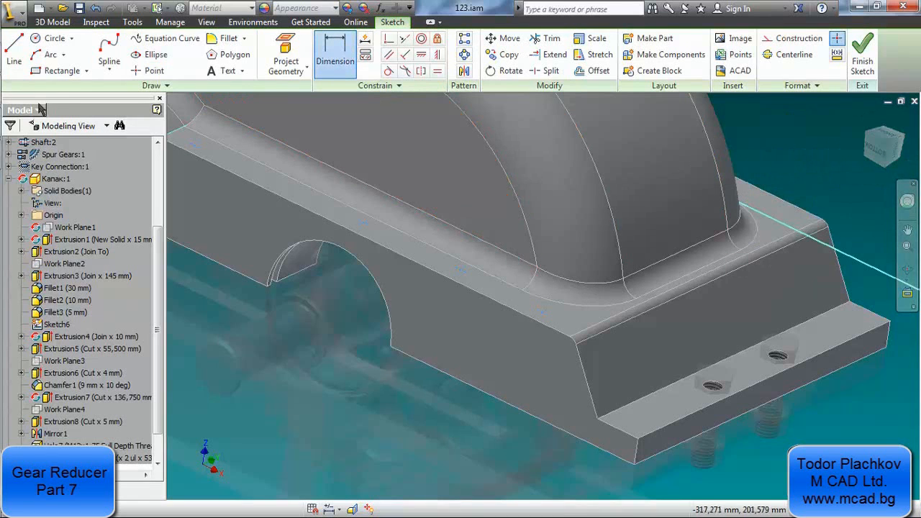
click(273, 43)
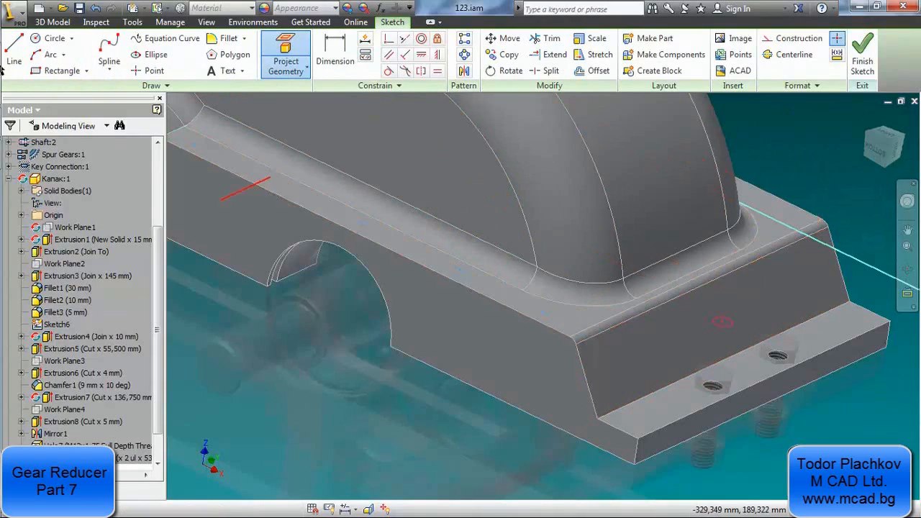
click(18, 122)
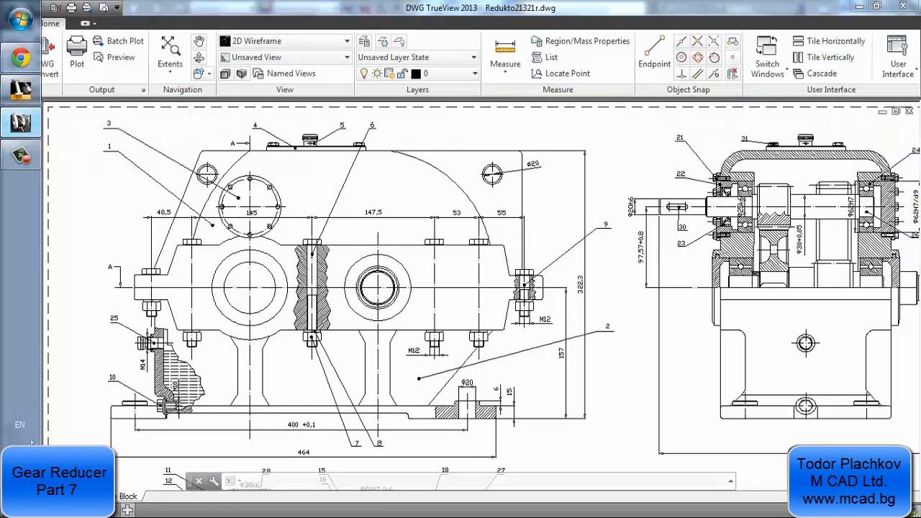
click(20, 90)
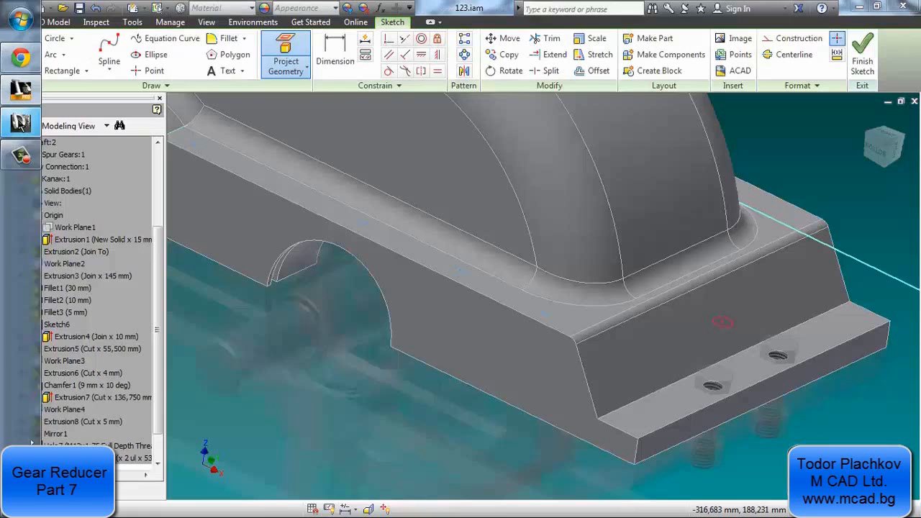
Dimension the sketch point nearest the end flange at 55 mm from the projected hole's center
click(327, 61)
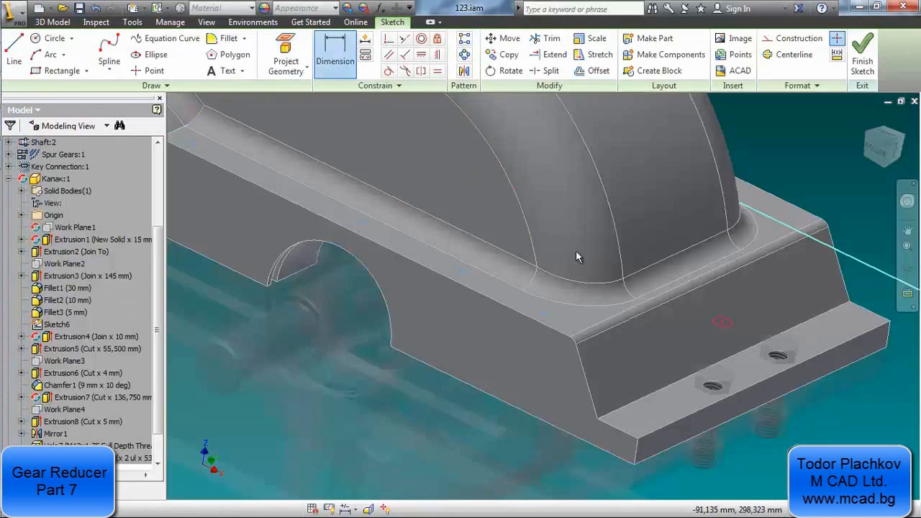
click(723, 323)
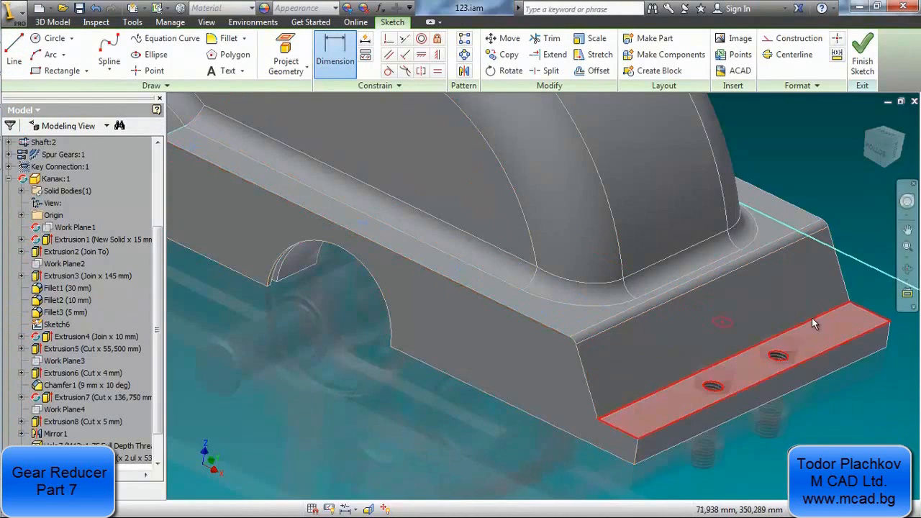
key(Escape)
key(d)
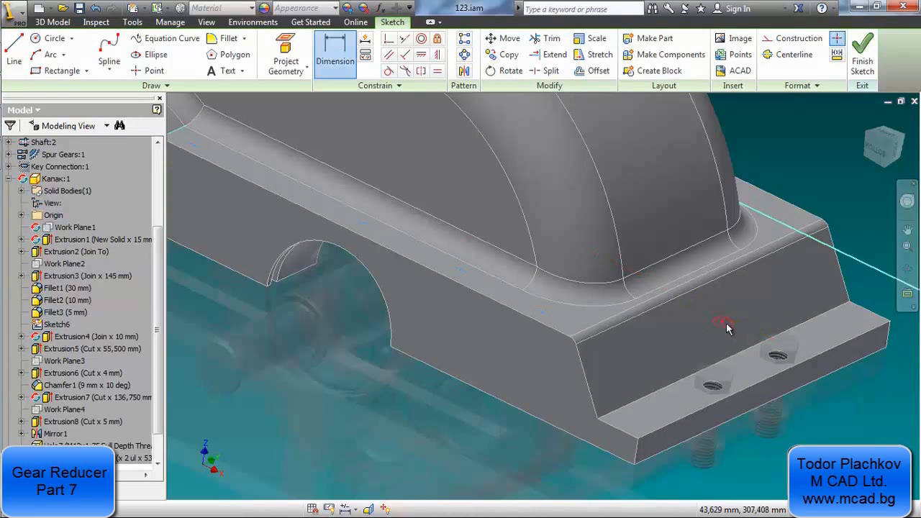
click(724, 322)
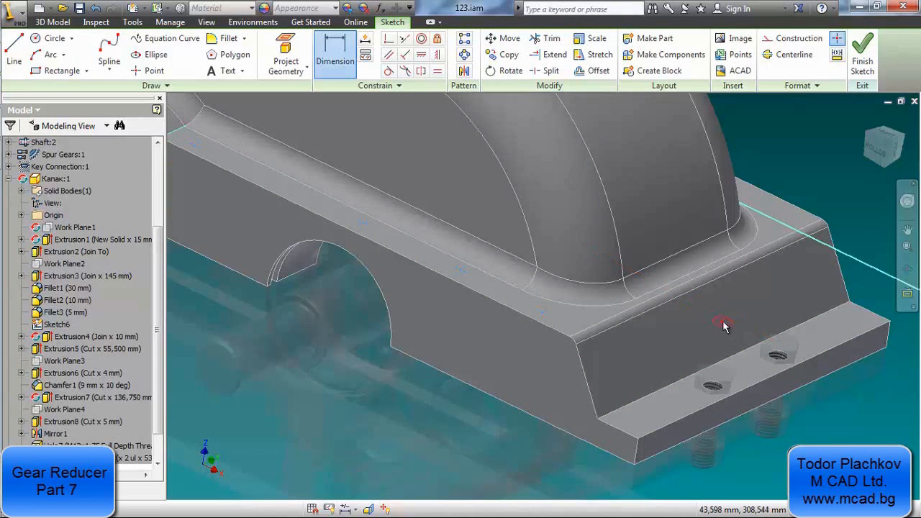
click(542, 314)
click(453, 395)
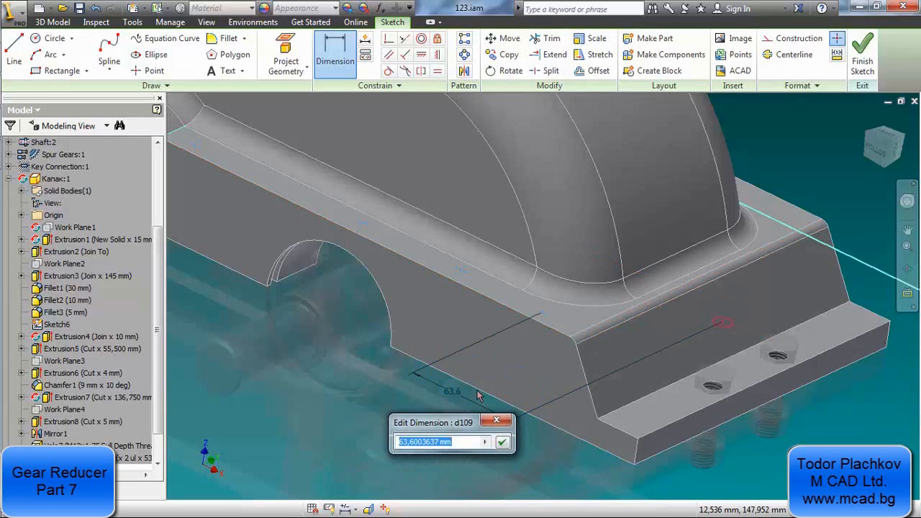
text(55)
key(Return)
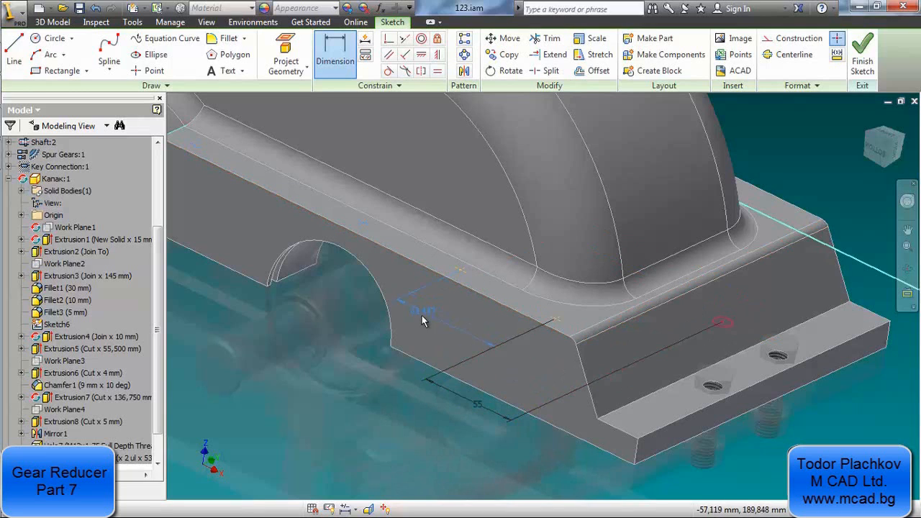
Set the spacing between the first and second sketch points from the end flange to 53 mm
click(424, 321)
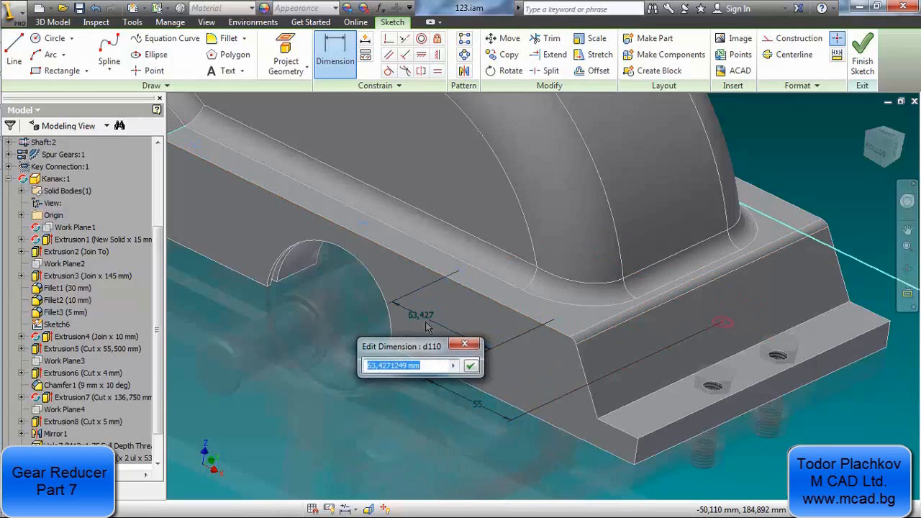
text(53)
key(Return)
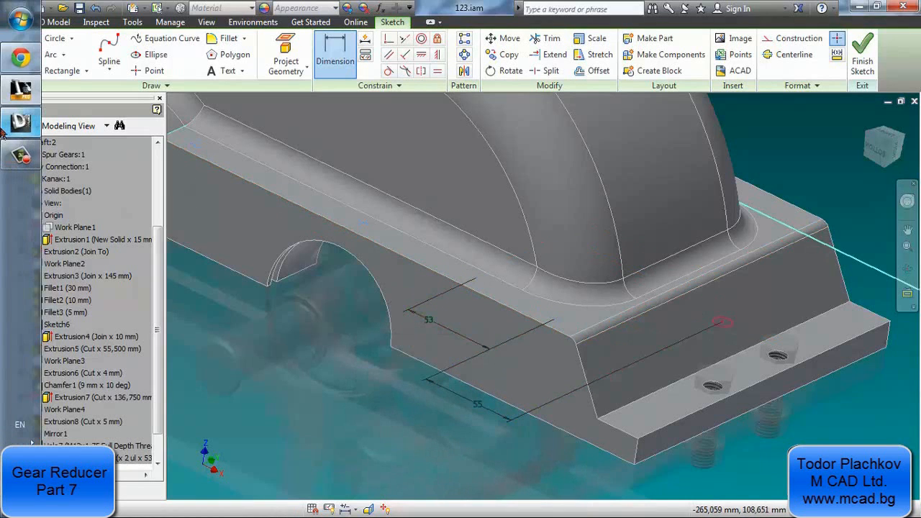
Check the drawing for the next bolt spacing and dimension the second and third sketch points 147.5 mm apart
click(5, 124)
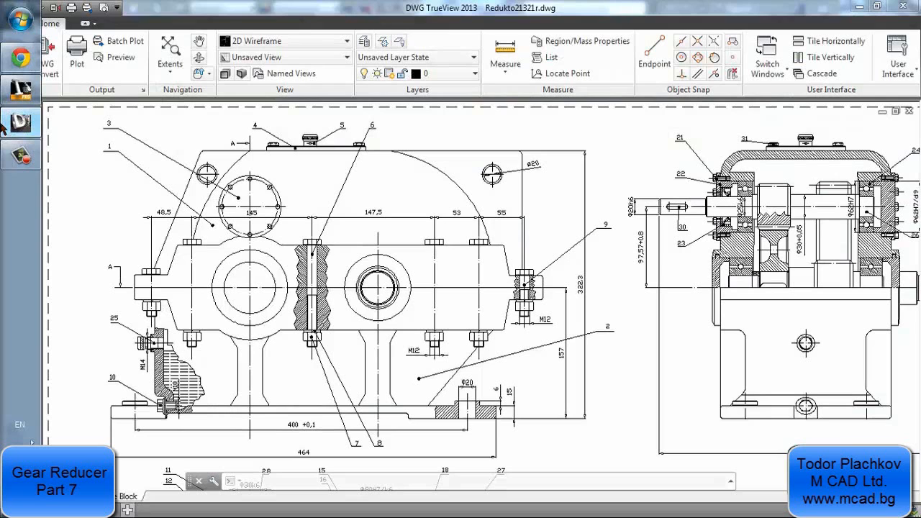
click(3, 126)
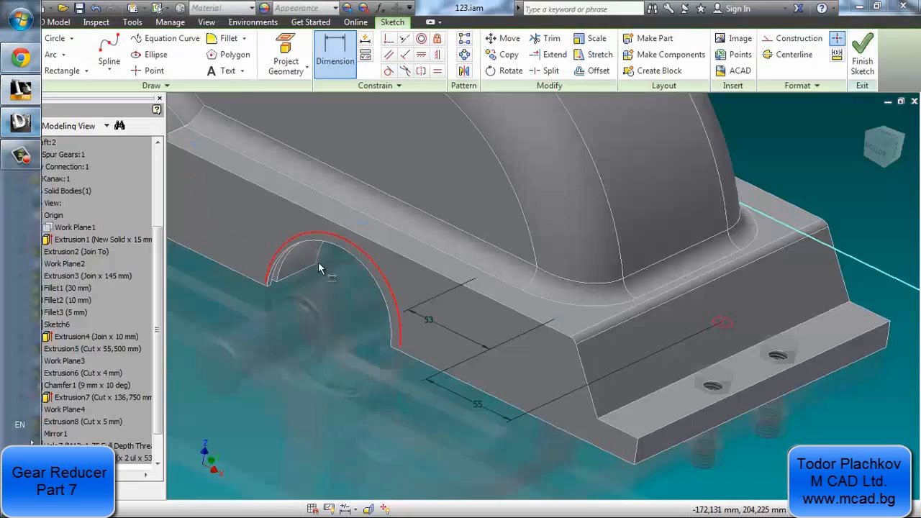
click(365, 221)
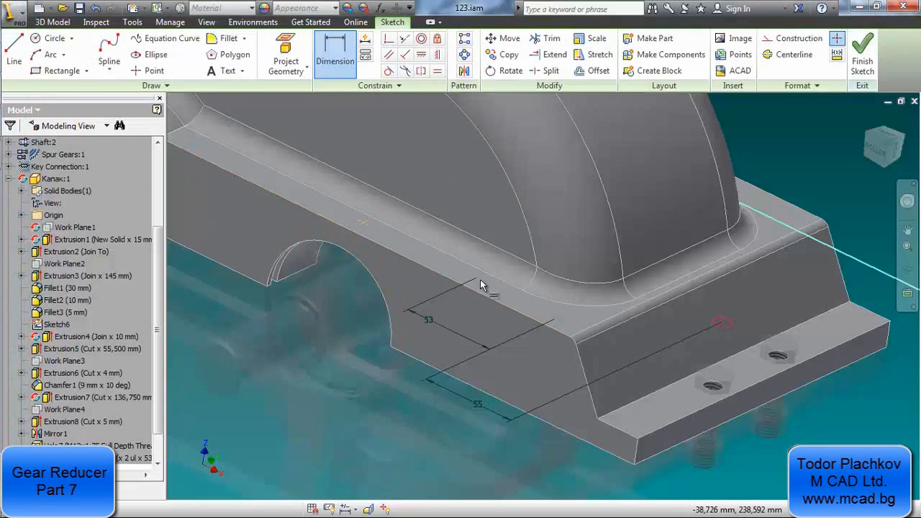
click(334, 308)
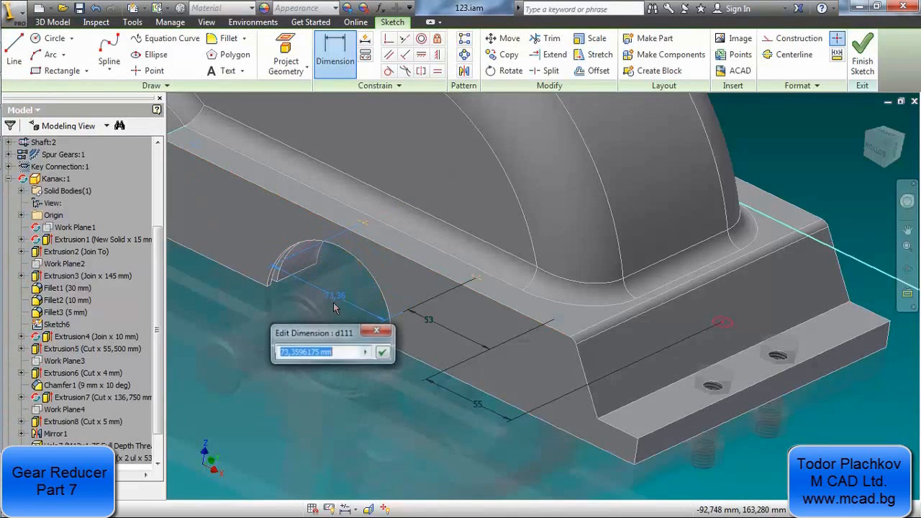
text(14)
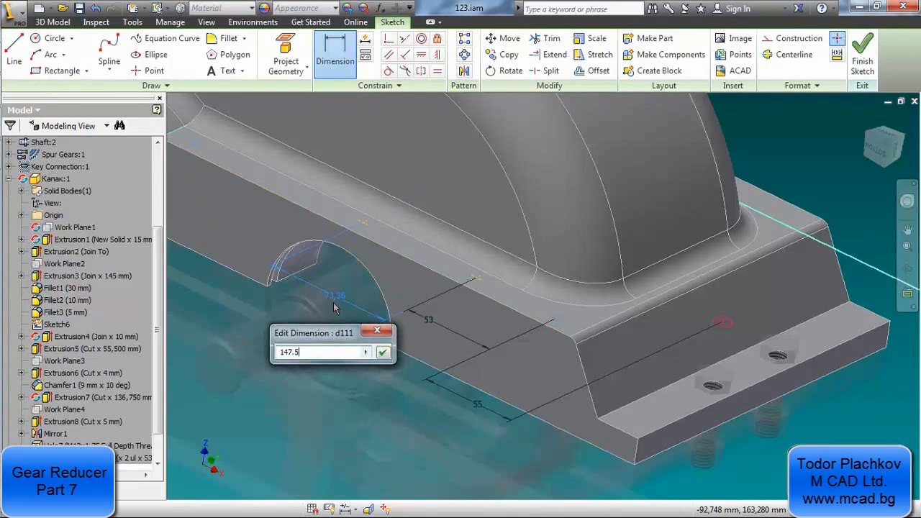
text(7.5)
key(Return)
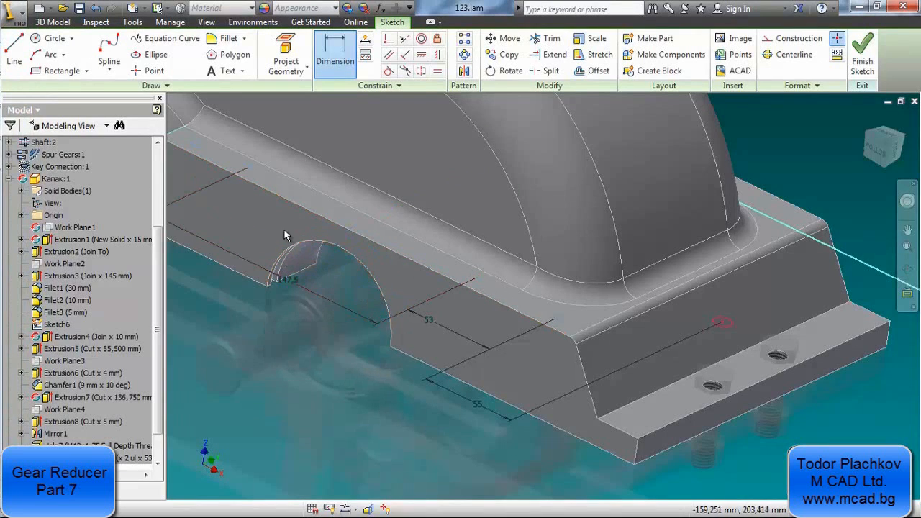
Check the drawing for the remaining bolt spacing and dimension the third and fourth sketch points 145 mm apart
middle_drag(285, 234, 418, 317)
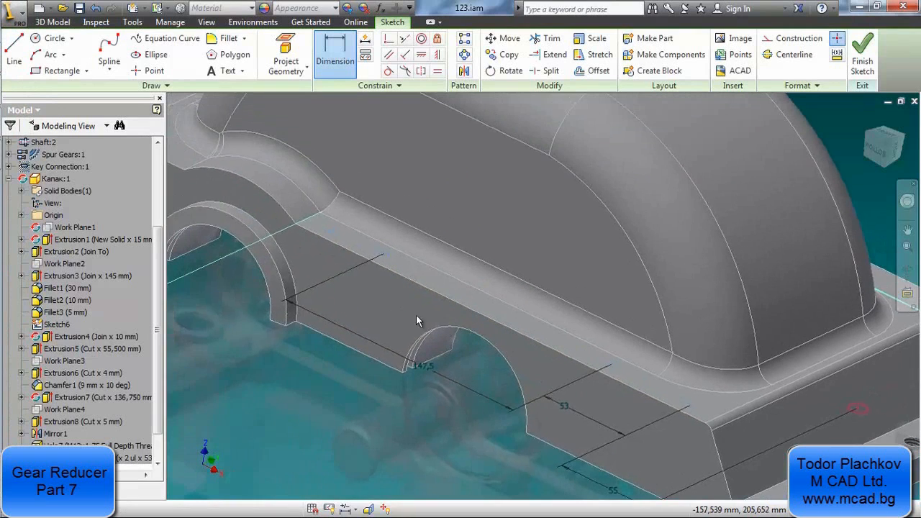
click(386, 259)
click(305, 271)
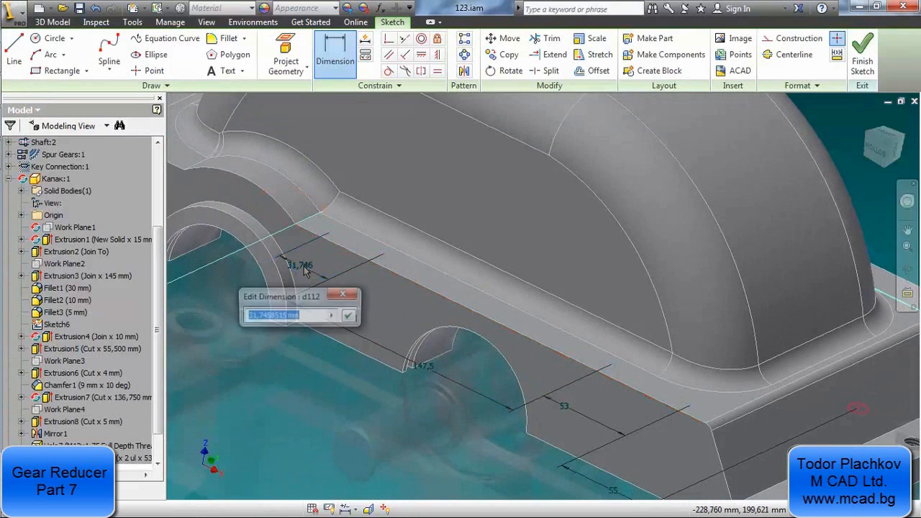
mouse_move(2, 153)
click(20, 126)
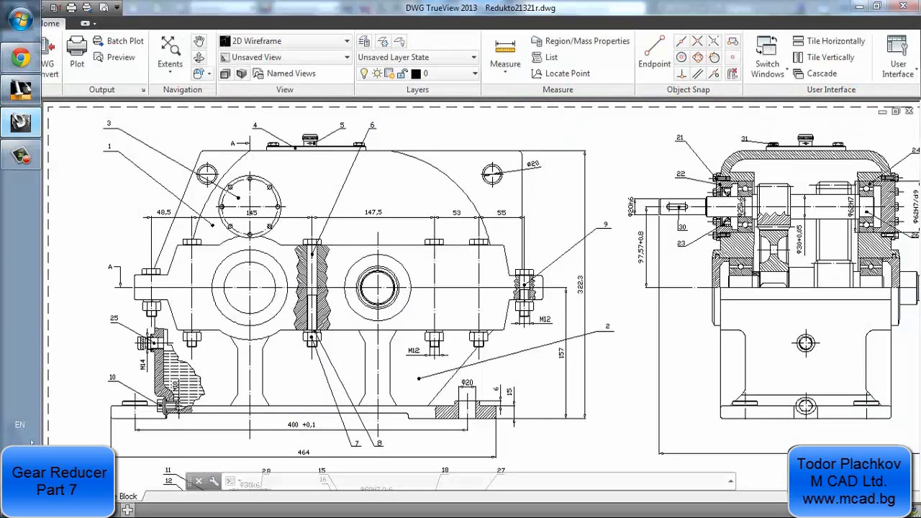
click(20, 123)
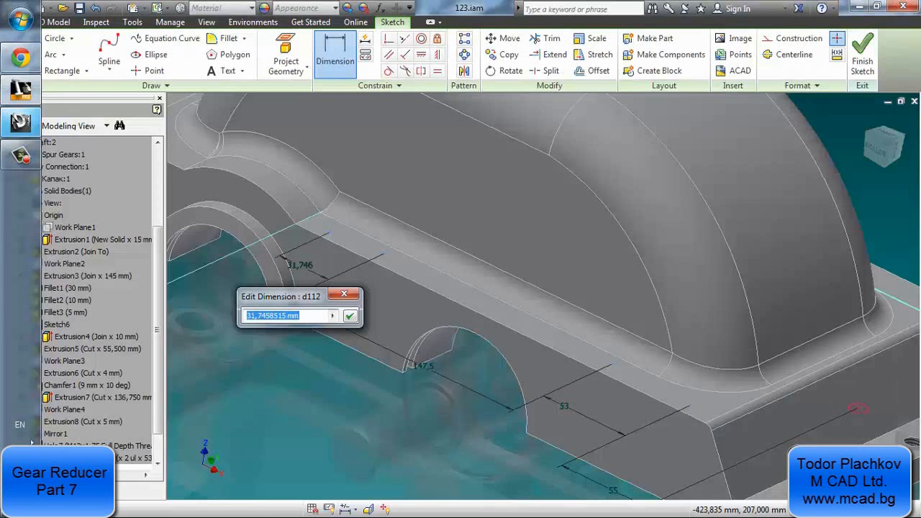
click(16, 119)
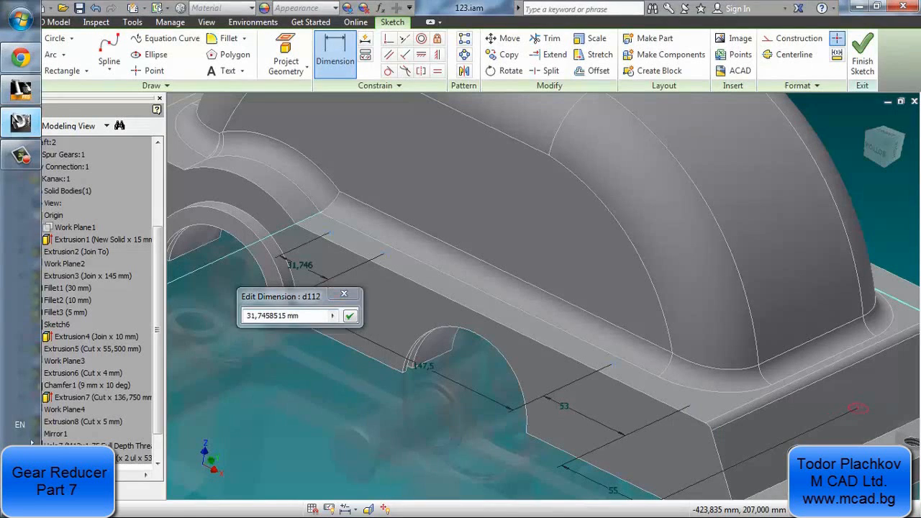
click(20, 122)
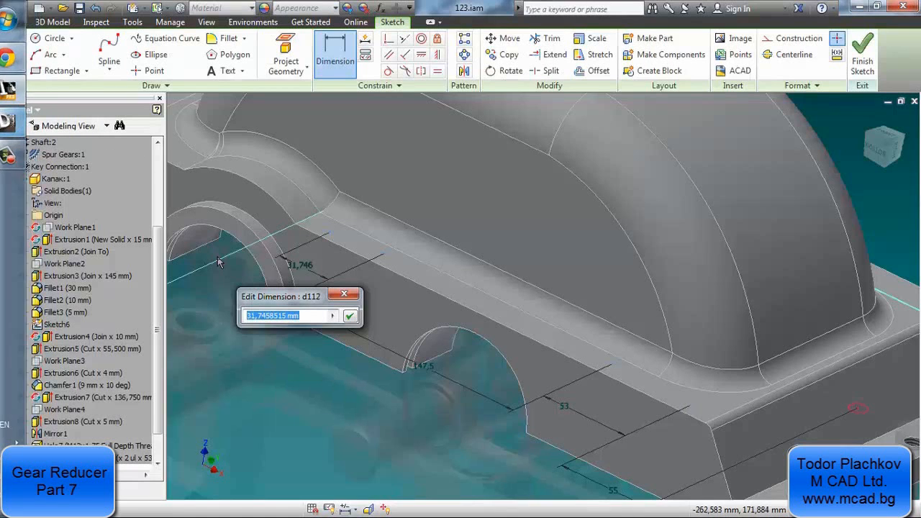
text(145)
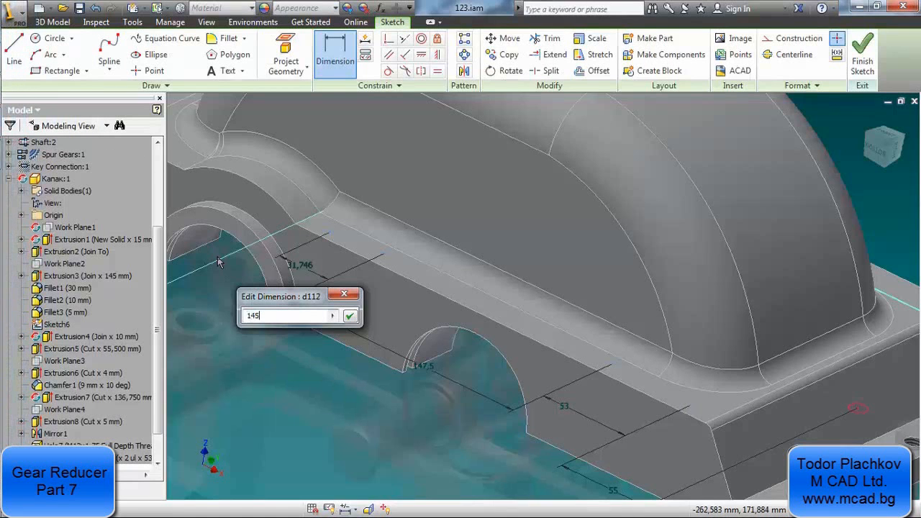
key(Return)
Check the hole layout in the drawing's plan view and dimension the sketch point nearest the end flange 10 mm from the side flange's outer edge
middle_drag(306, 227, 495, 336)
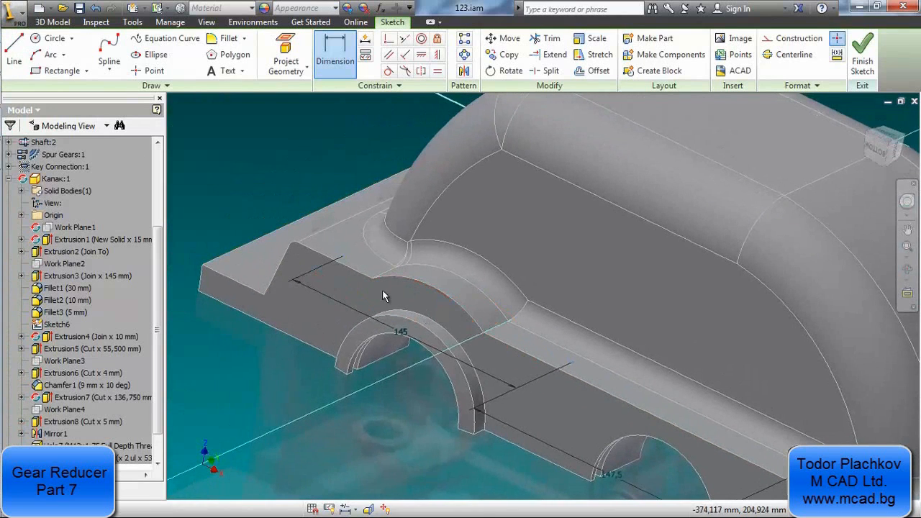
click(21, 122)
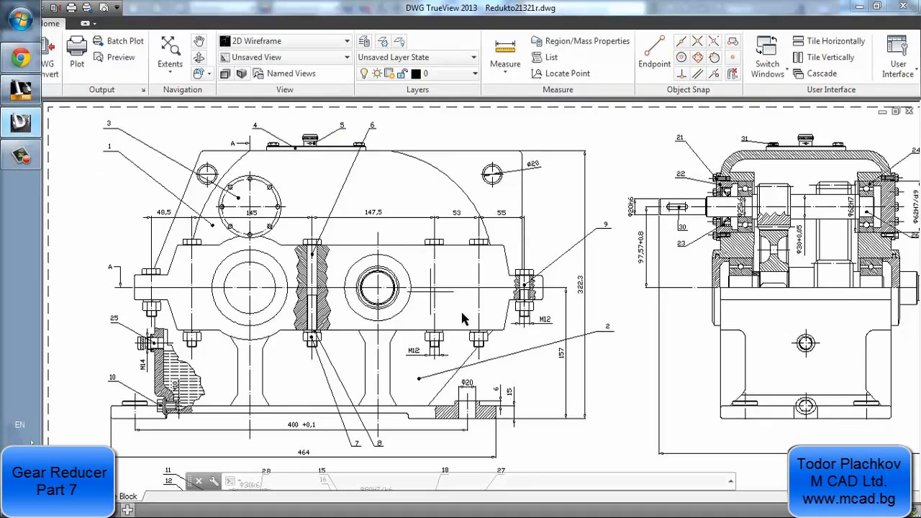
mouse_move(440, 342)
middle_down()
mouse_move(403, 260)
mouse_move(389, 173)
mouse_move(411, 213)
middle_up()
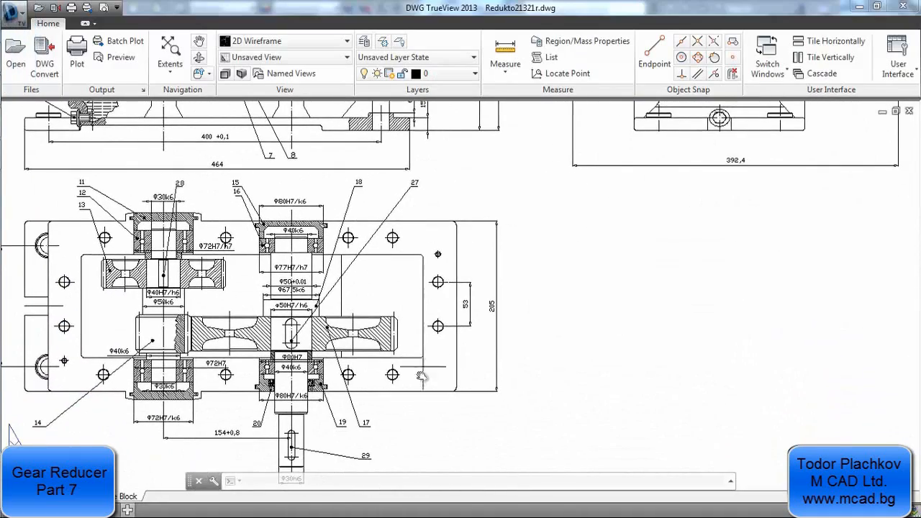
scroll(401, 381, up, 2)
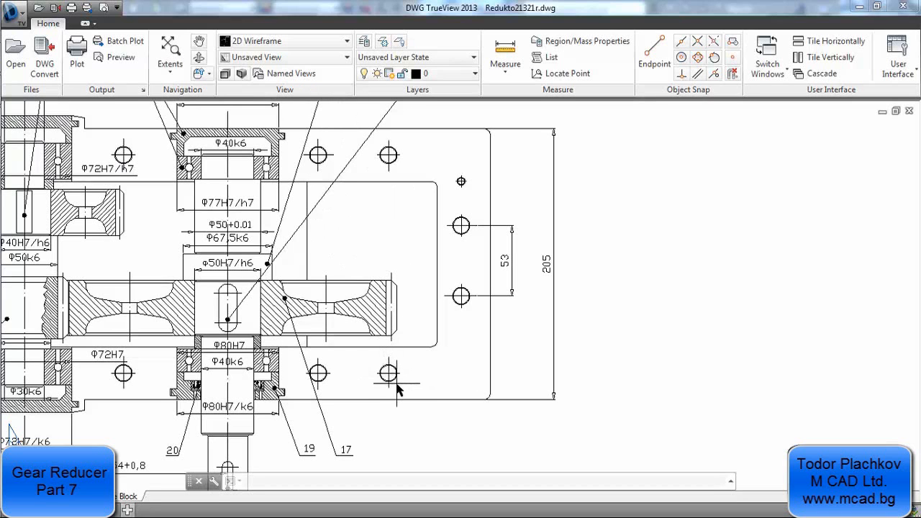
mouse_move(4, 180)
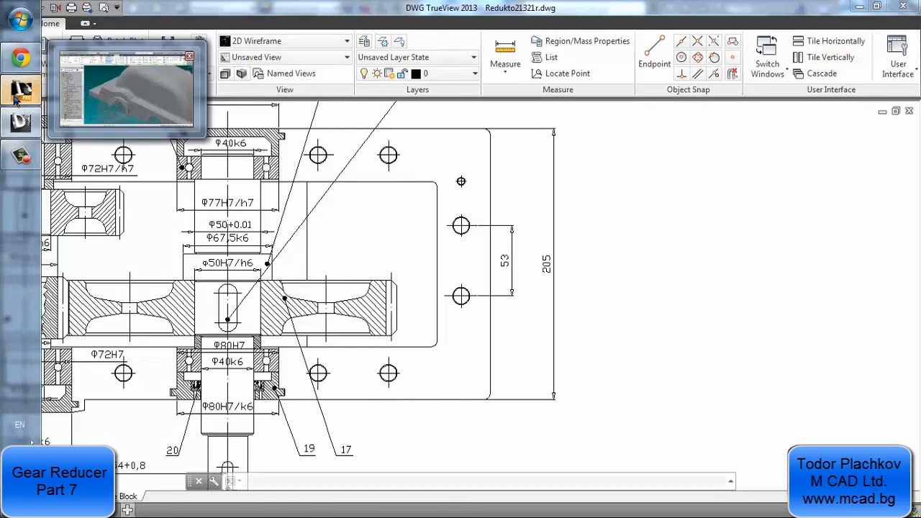
click(18, 98)
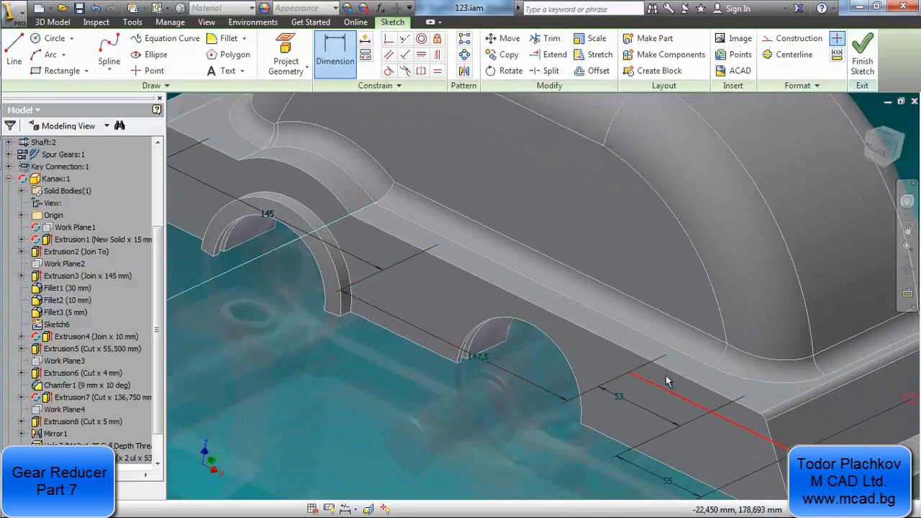
middle_drag(682, 371, 556, 337)
scroll(555, 337, down, 1)
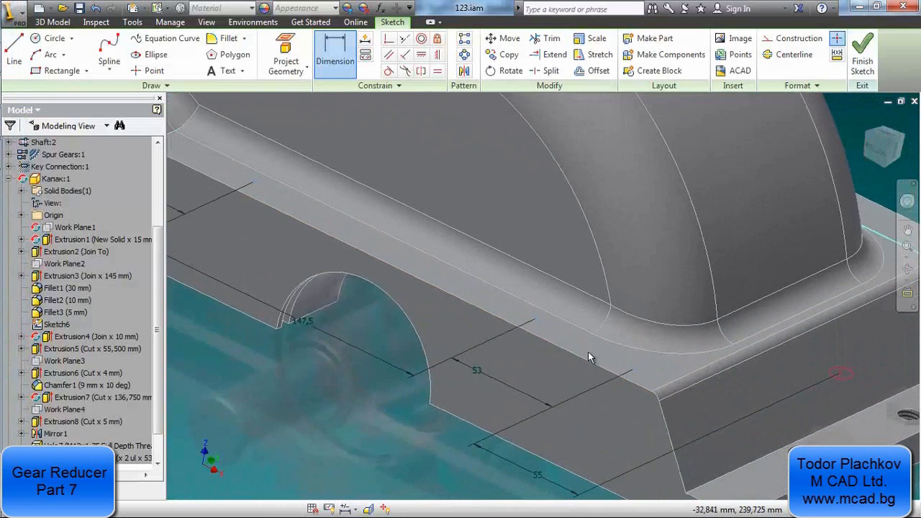
click(587, 360)
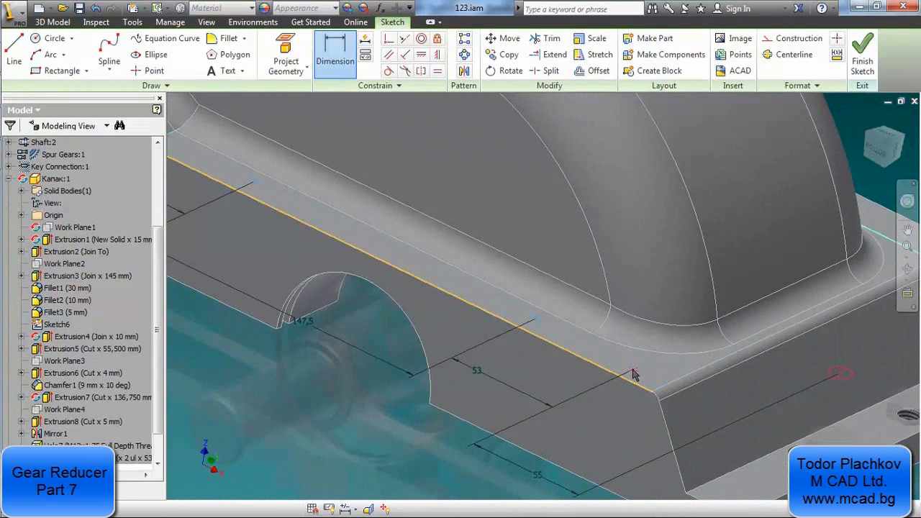
click(634, 370)
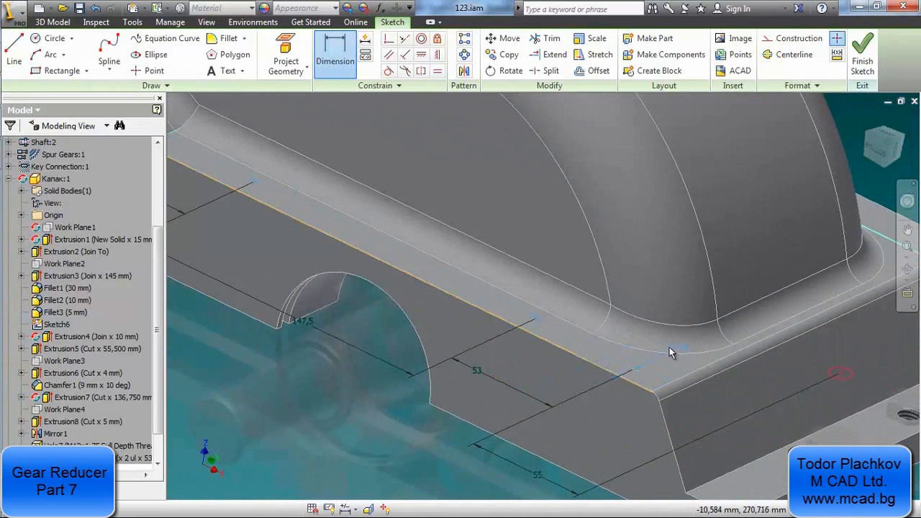
click(664, 368)
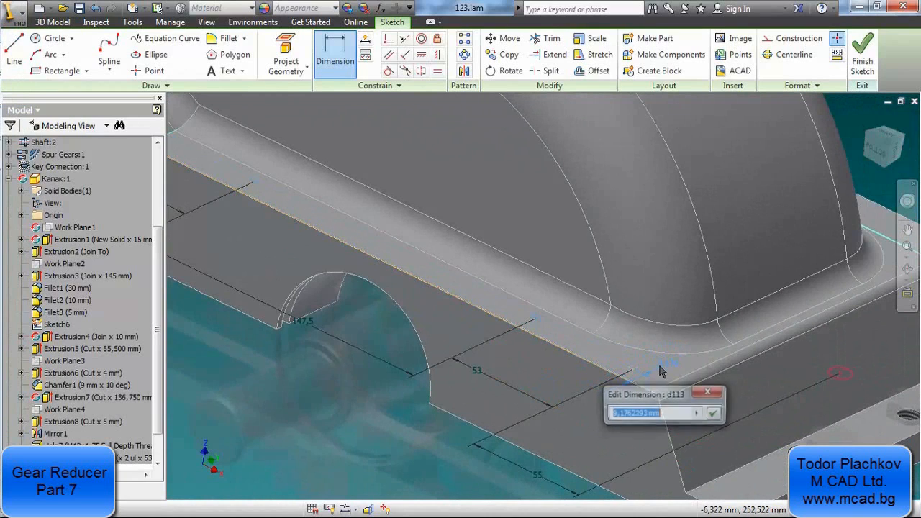
text(10)
key(Return)
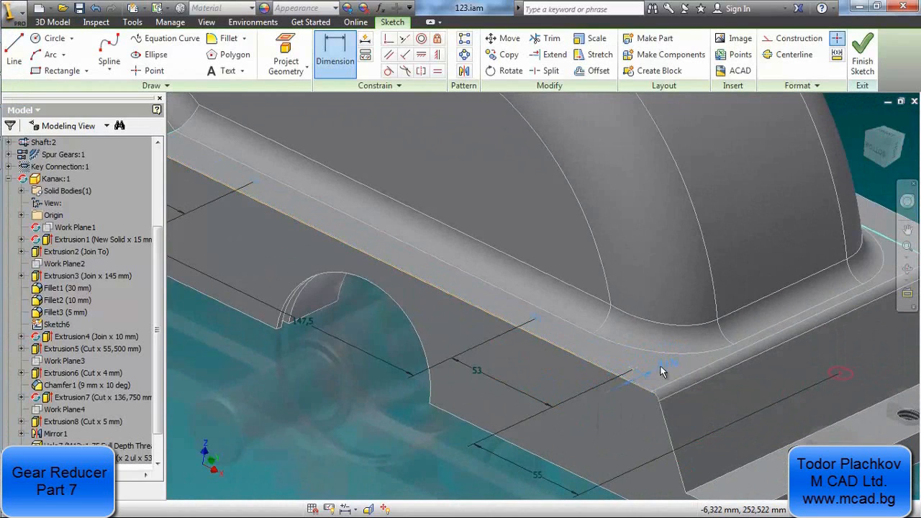
Dimension the second and third sketch points from the end flange each 10 mm from the side flange's outer edge
click(533, 334)
click(564, 336)
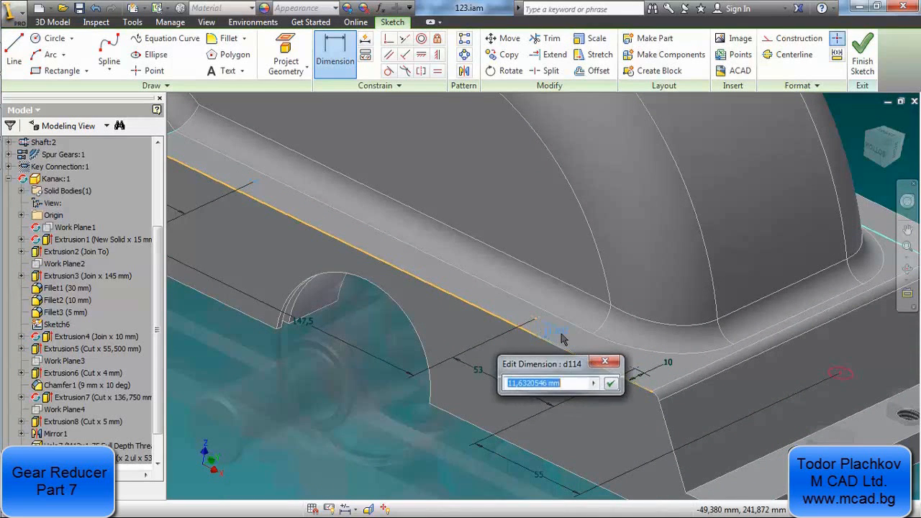
text(10)
key(Return)
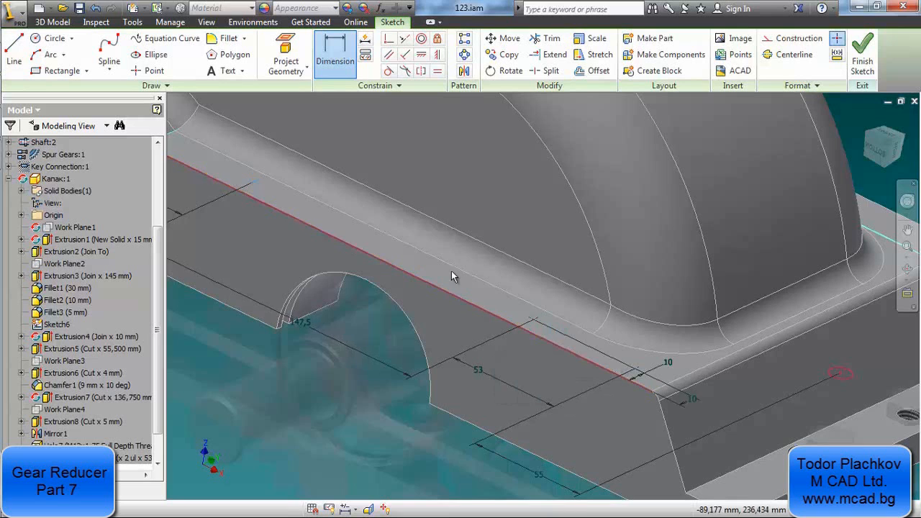
middle_drag(278, 169, 393, 291)
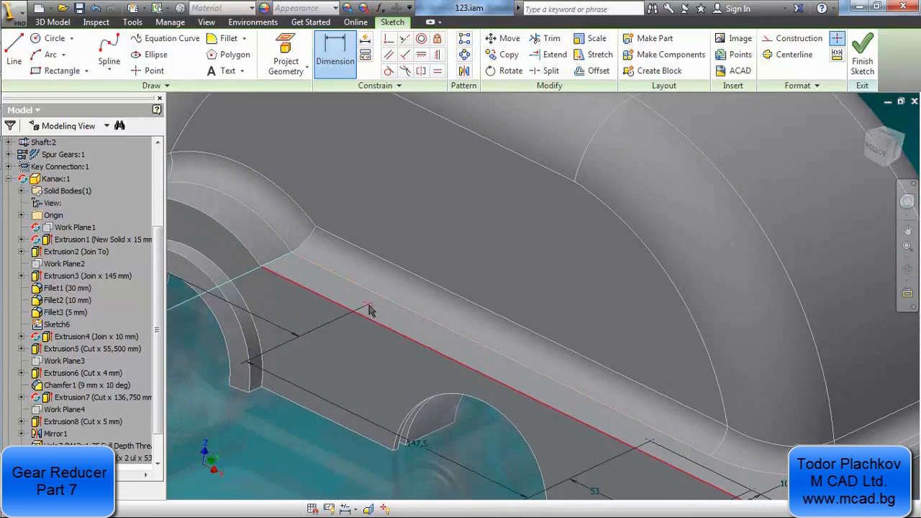
click(381, 329)
click(403, 322)
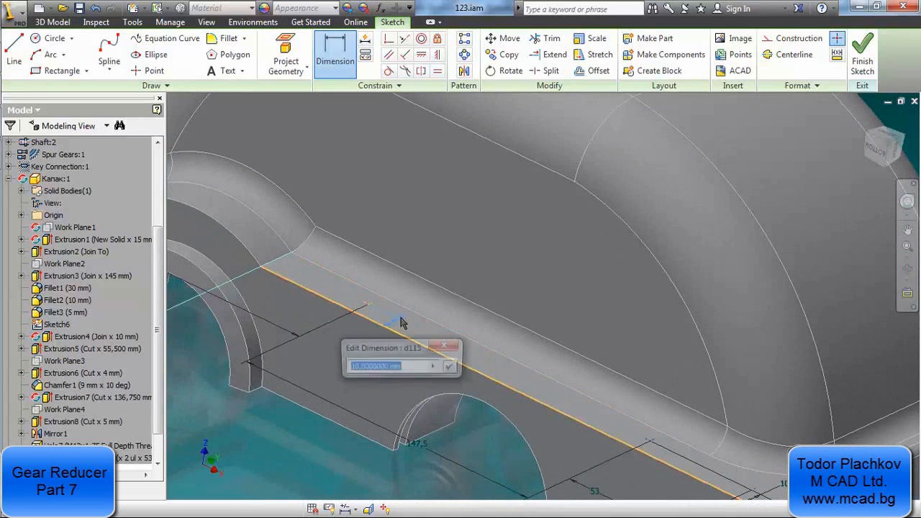
key(Return)
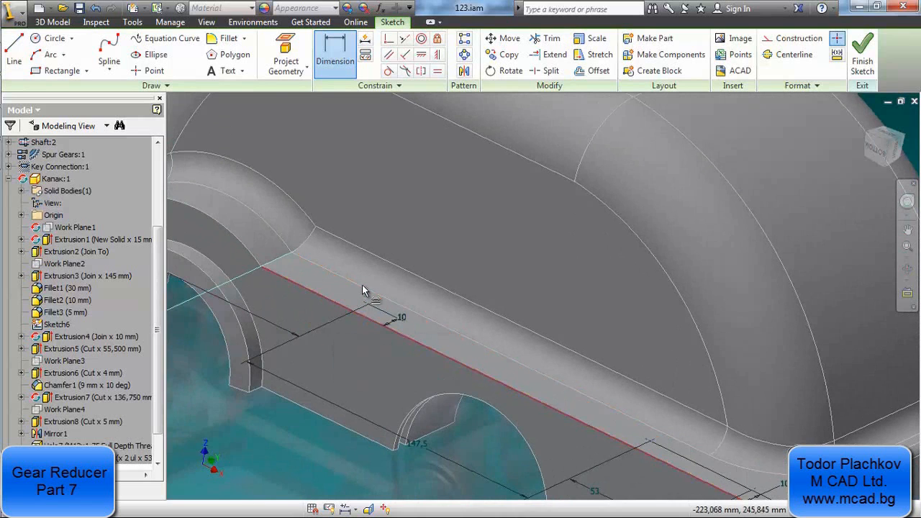
shift+middle_drag(365, 288, 322, 305)
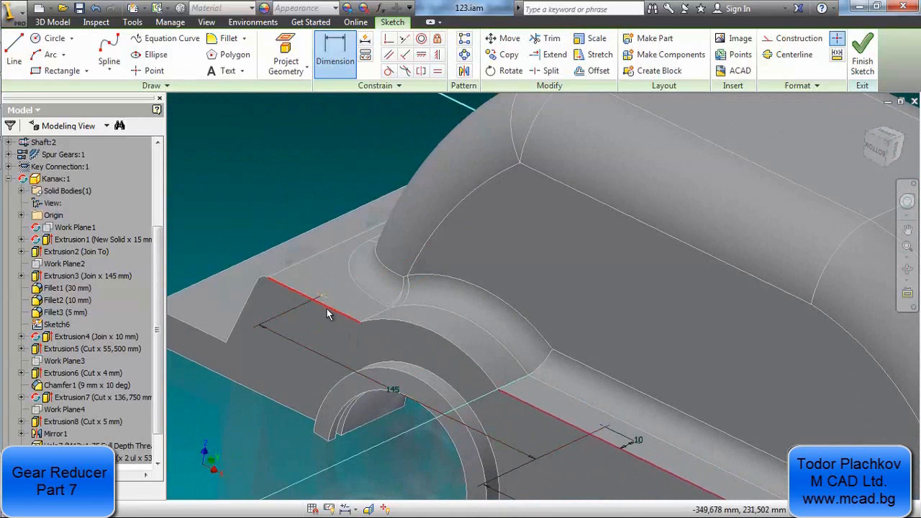
click(326, 310)
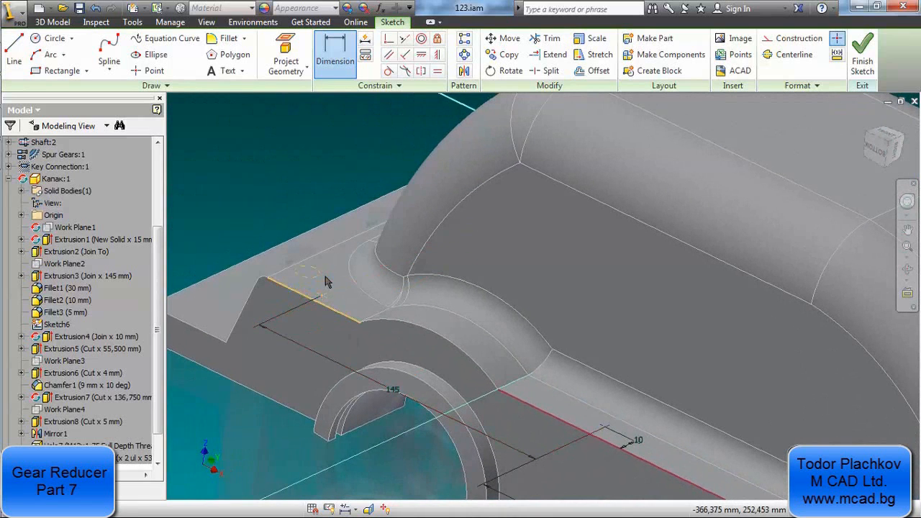
key(Escape)
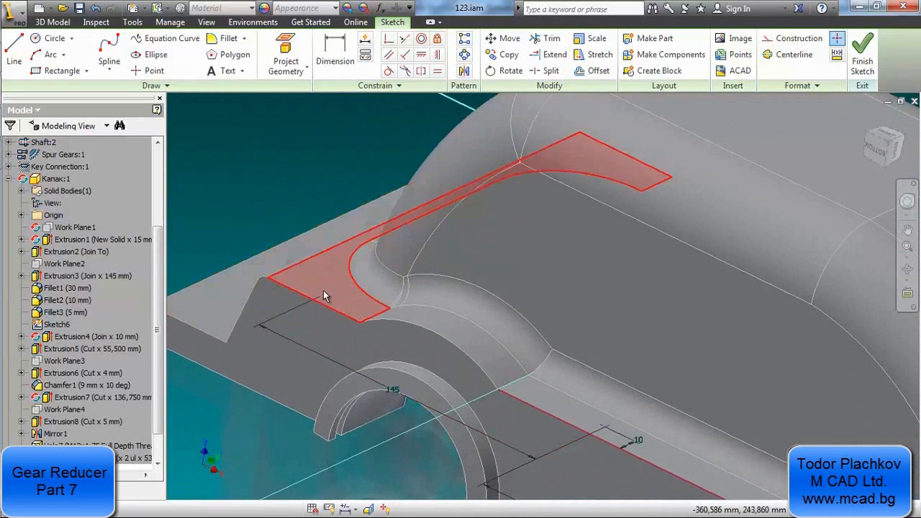
key(d)
click(323, 303)
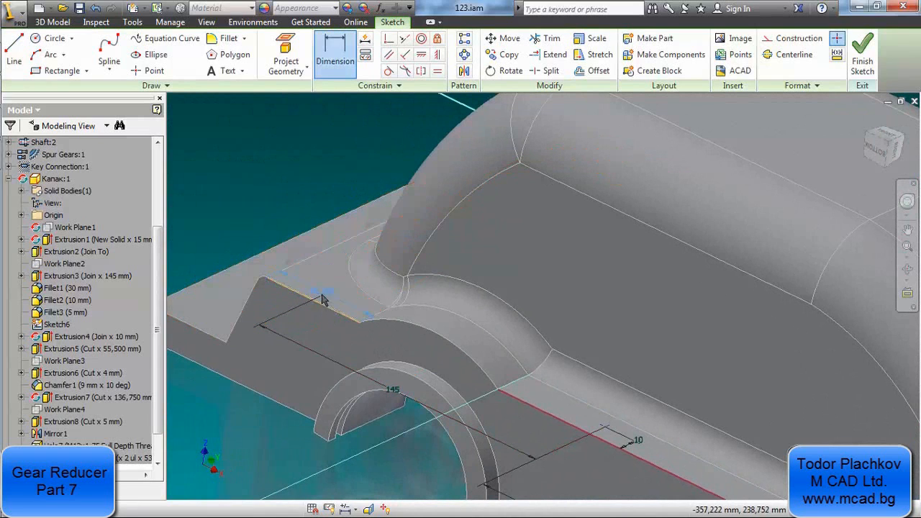
Dimension the fourth sketch point, beyond the larger bearing boss, 10 mm from the short outer edge of the side flange
key(d)
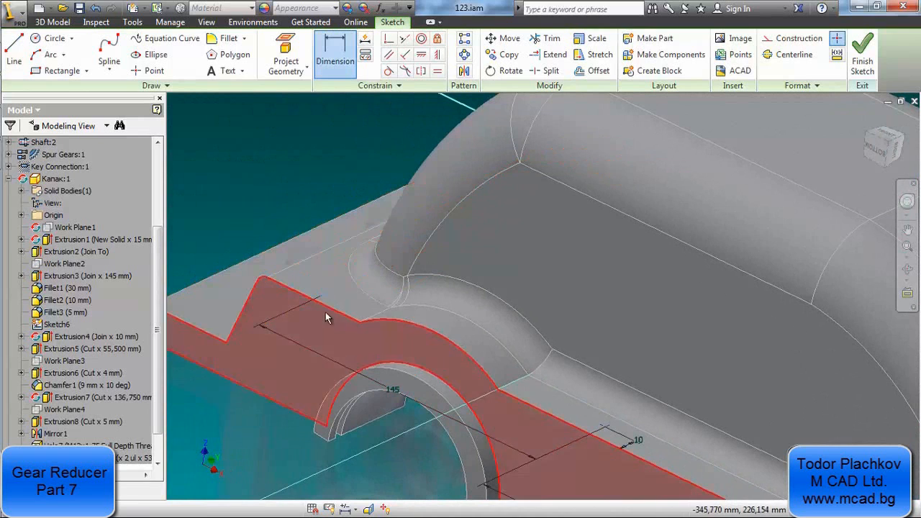
click(322, 299)
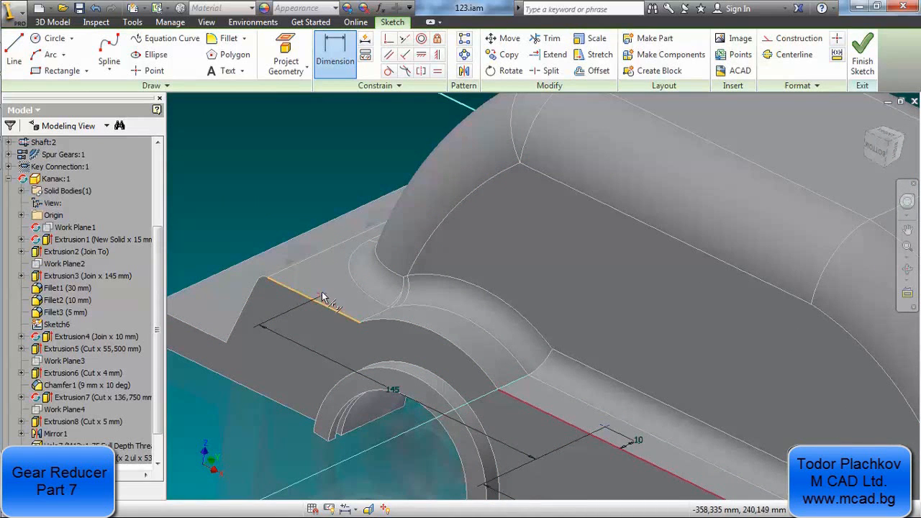
click(295, 193)
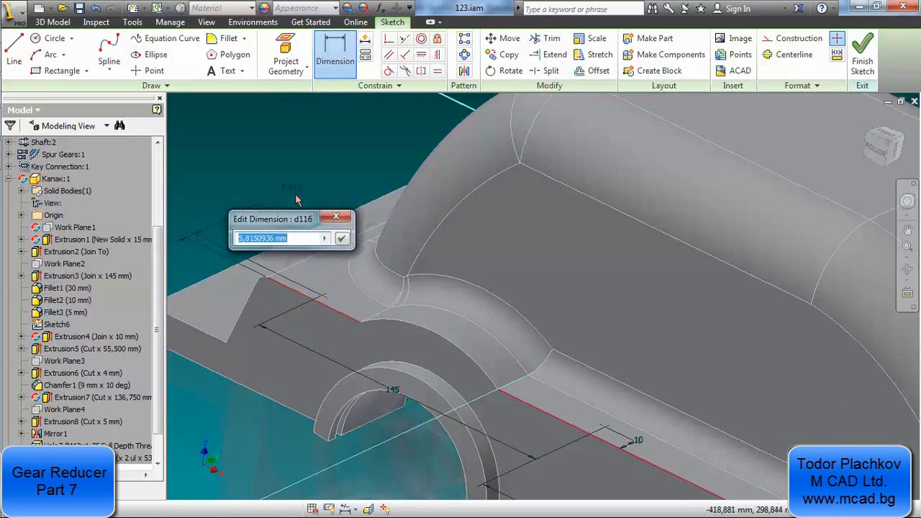
text(10)
key(Return)
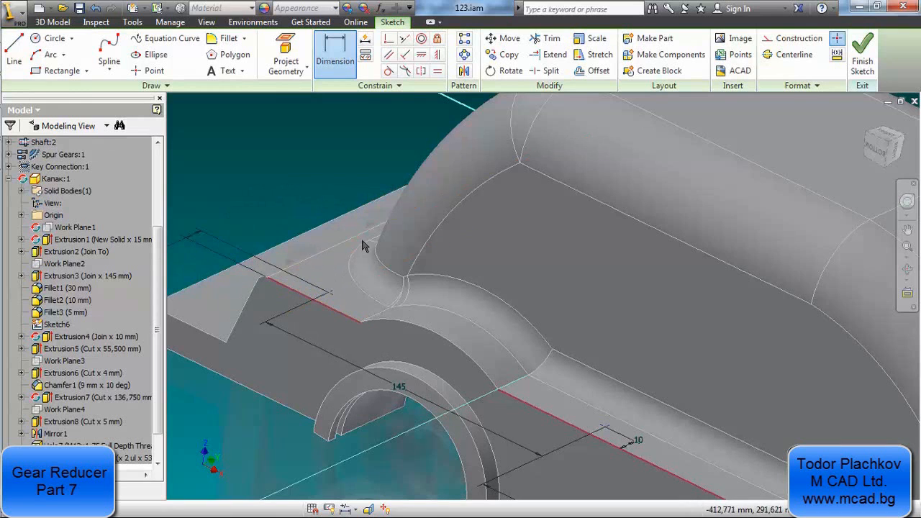
scroll(371, 246, down, 5)
middle_drag(470, 350, 407, 317)
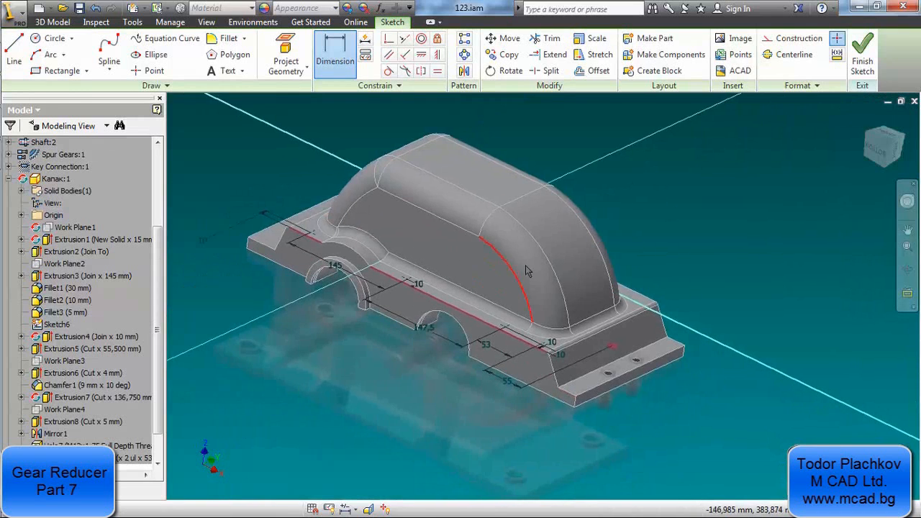
scroll(526, 268, up, 3)
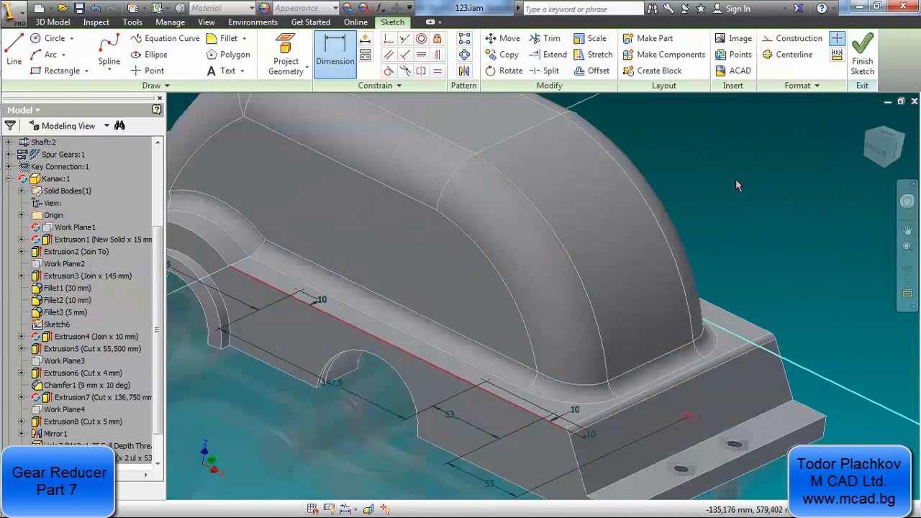
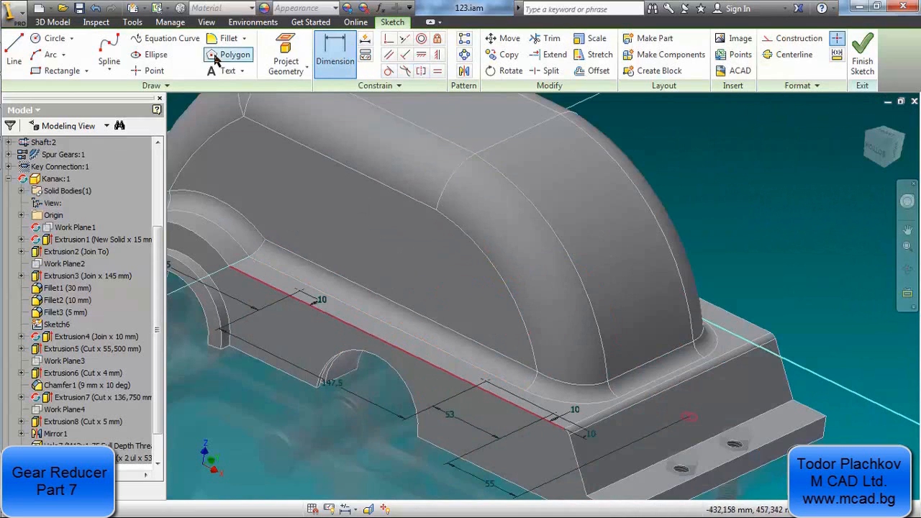
Project the cover flange's short end edge into the sketch and slice the view at the sketch plane
click(286, 57)
click(627, 396)
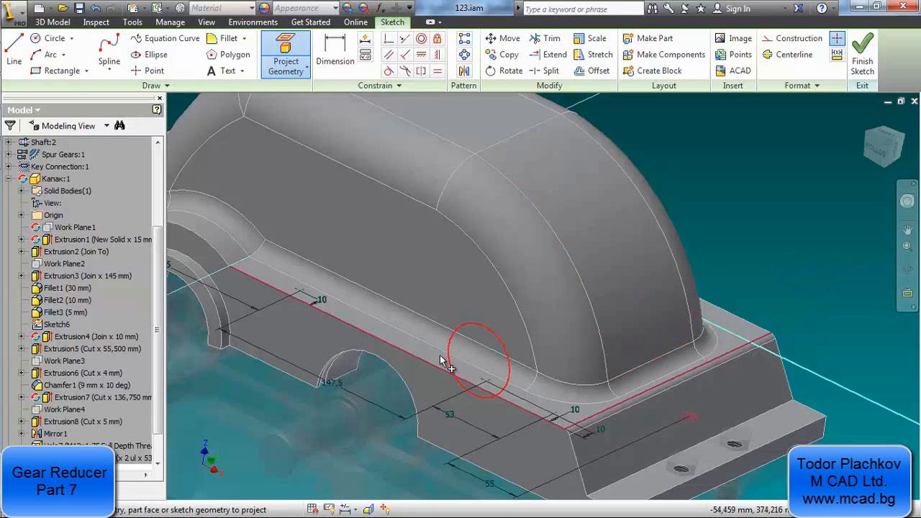
middle_drag(432, 302, 495, 297)
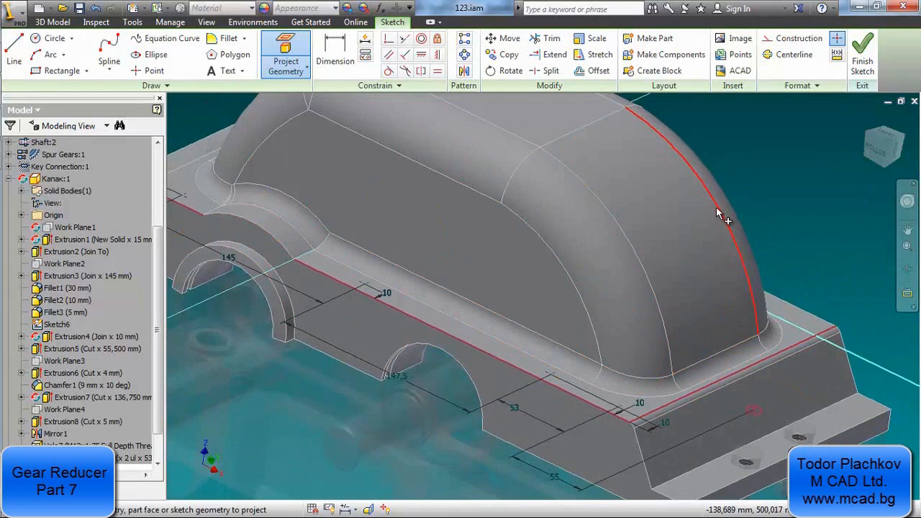
key(Escape)
key(F7)
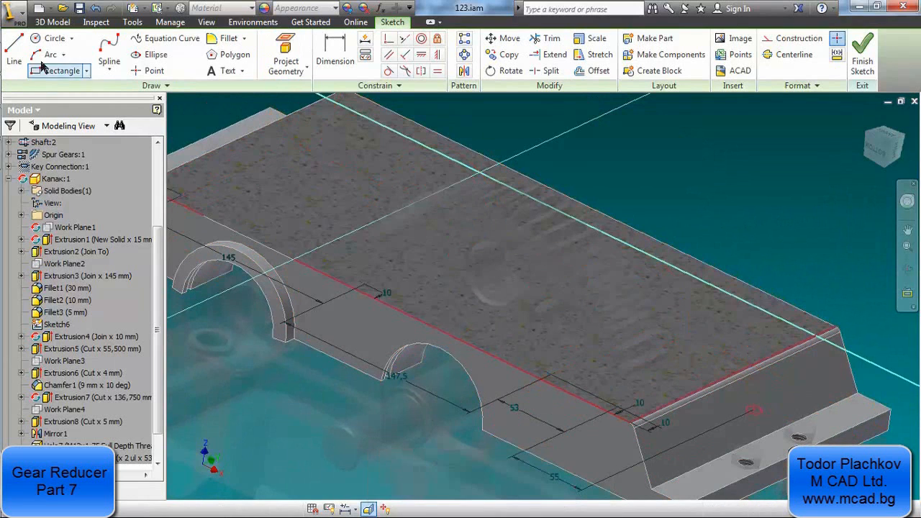
Draw a centre line about 187 mm long from the midpoint of the projected end edge, running lengthwise along the cover
click(15, 47)
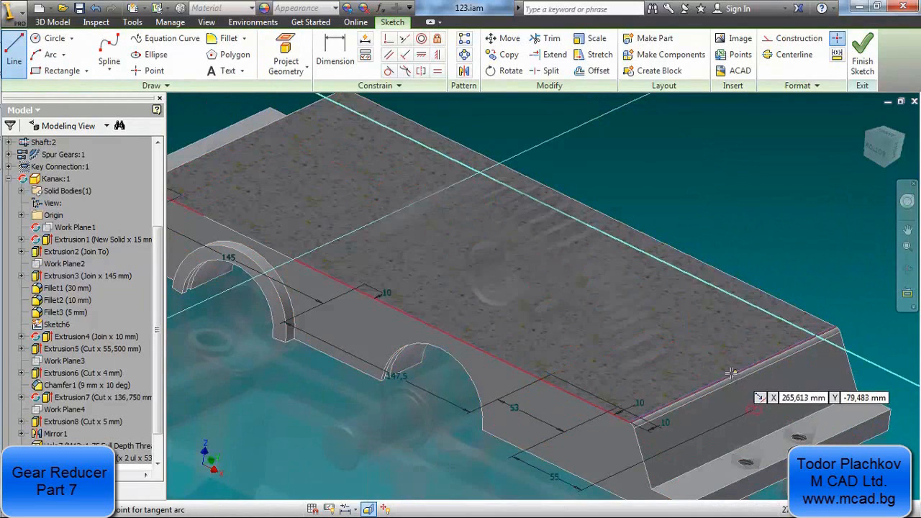
click(732, 375)
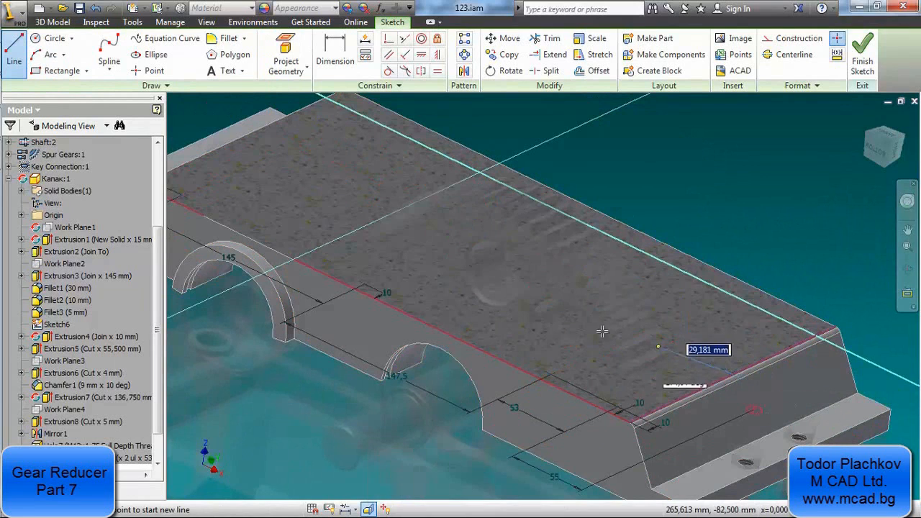
click(502, 259)
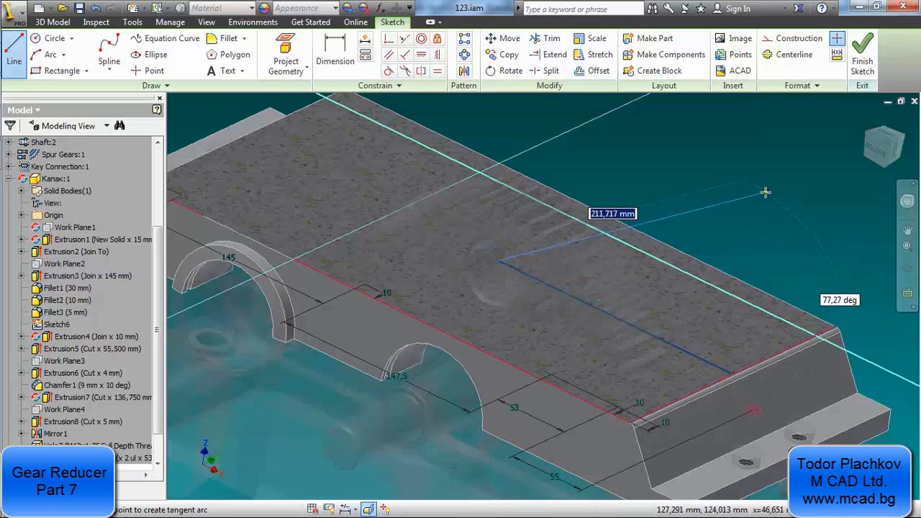
key(Escape)
scroll(749, 345, up, 5)
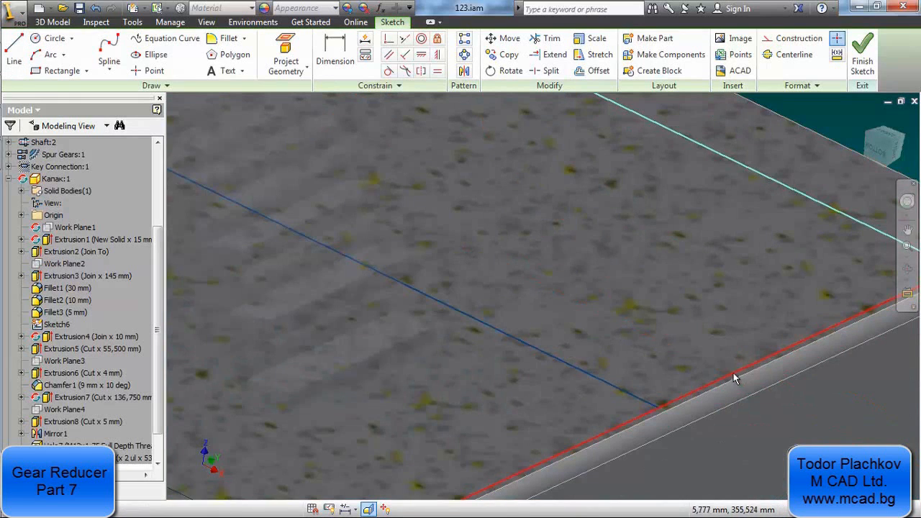
scroll(734, 373, down, 5)
scroll(722, 368, down, 4)
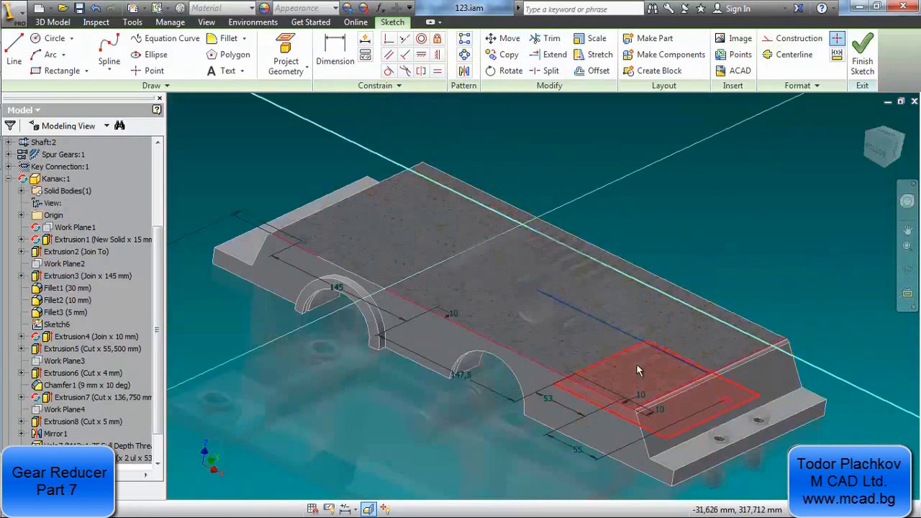
Mirror the four side-flange hole points about the lengthwise centre line and finish the sketch
click(464, 73)
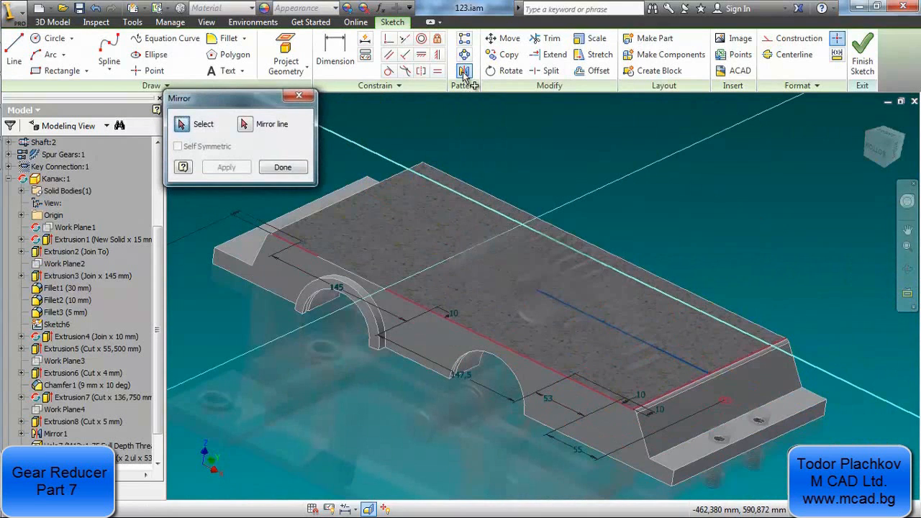
scroll(237, 226, up, 3)
scroll(240, 232, up, 2)
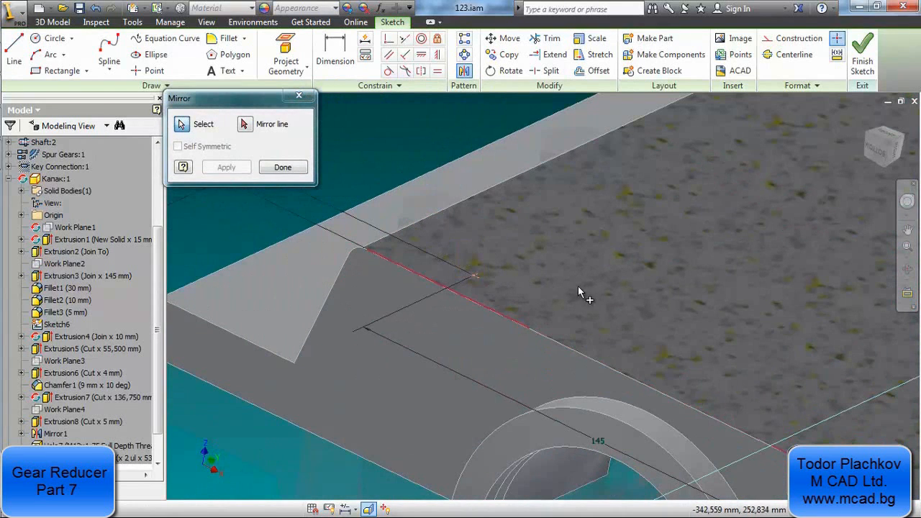
scroll(576, 288, down, 4)
scroll(576, 289, up, 5)
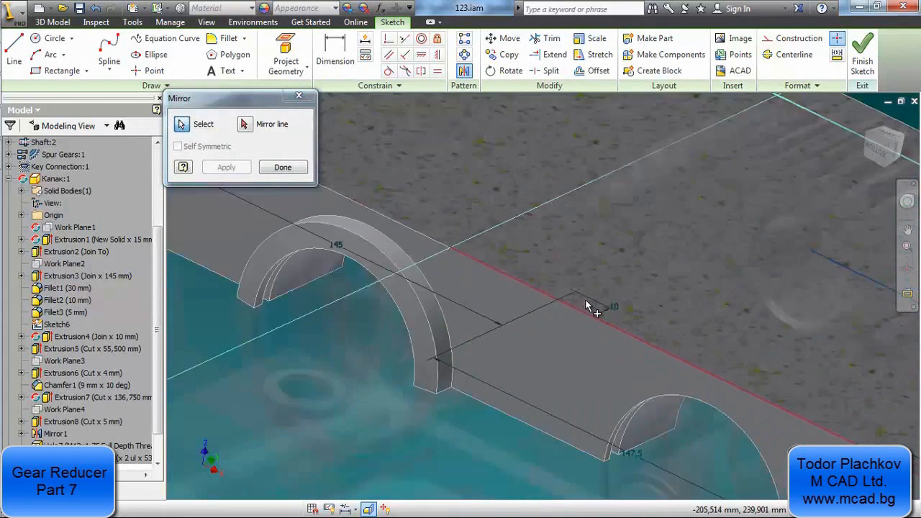
scroll(662, 275, down, 3)
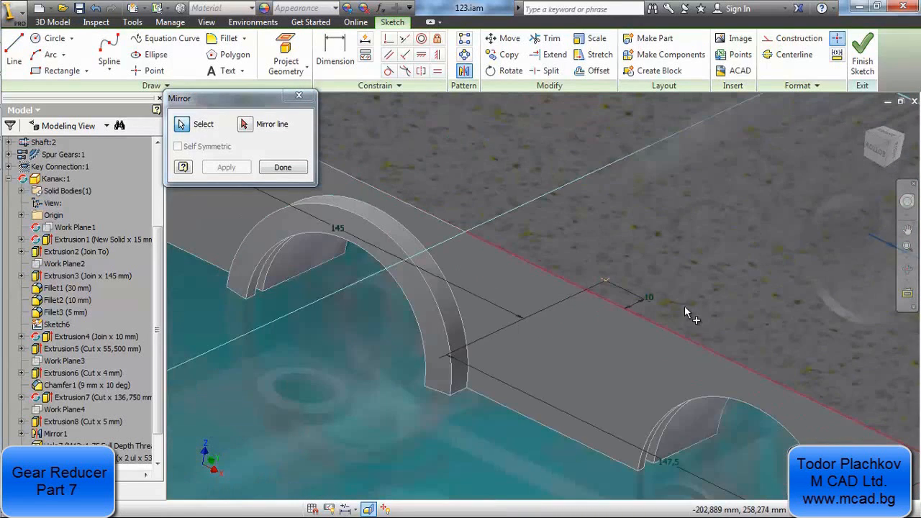
scroll(685, 306, up, 3)
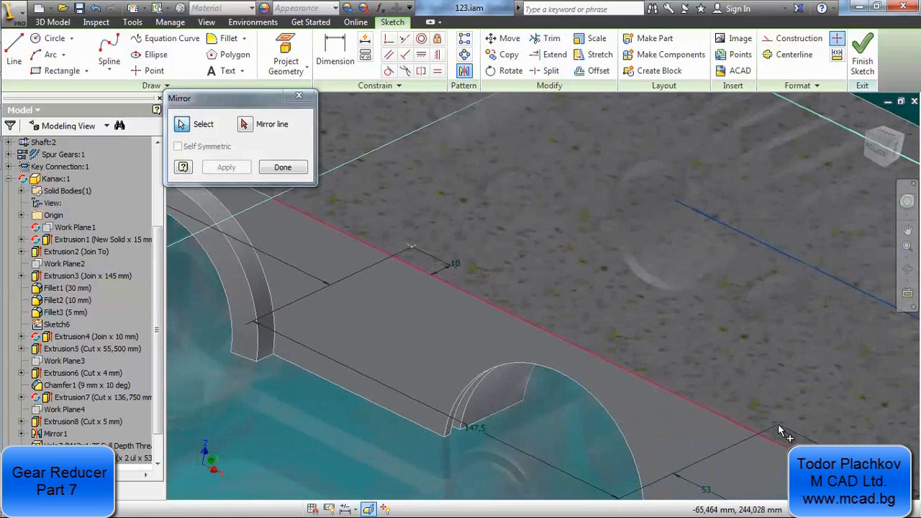
middle_drag(779, 430, 369, 250)
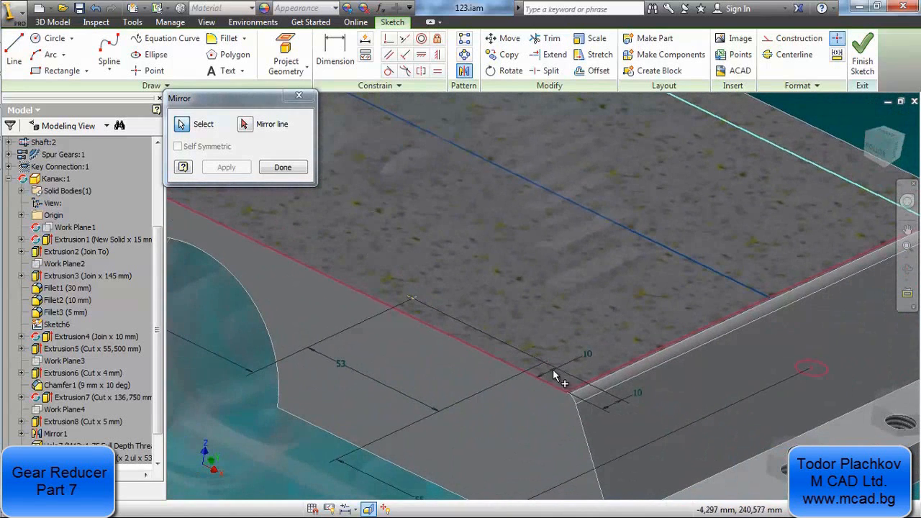
scroll(607, 315, down, 5)
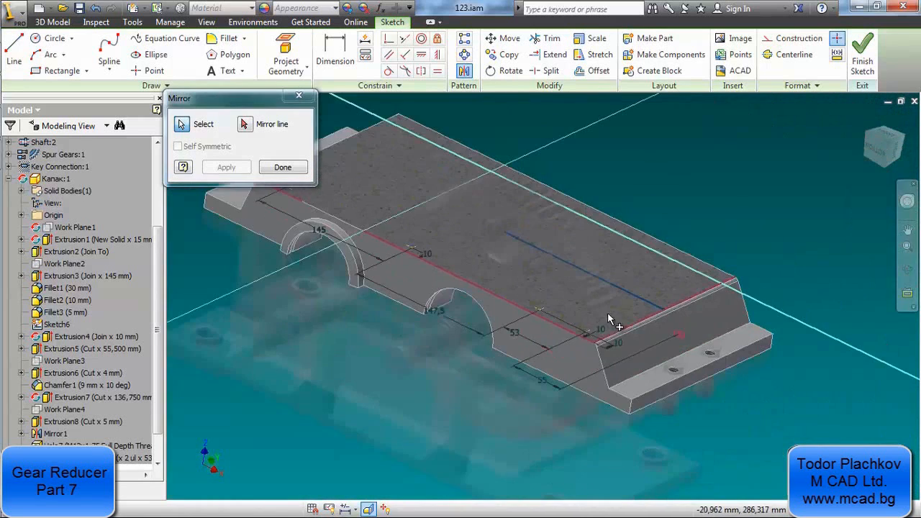
middle_drag(434, 210, 449, 261)
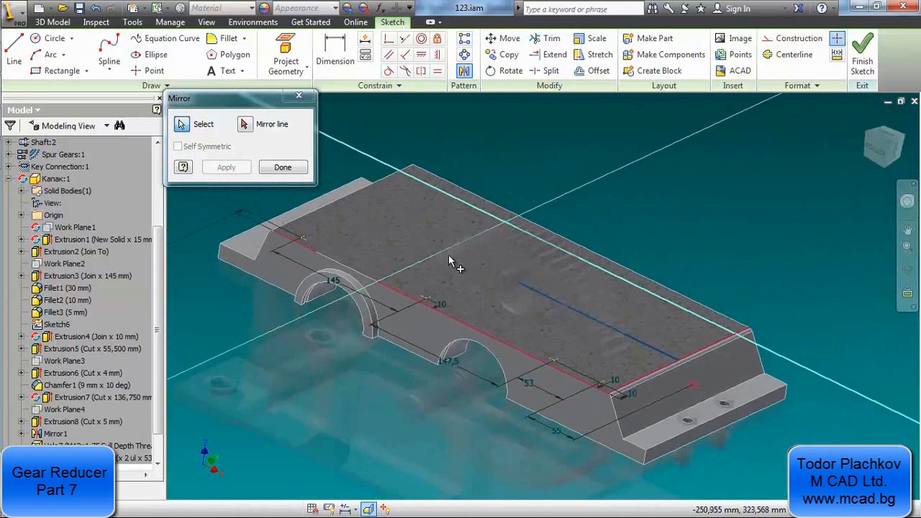
click(244, 125)
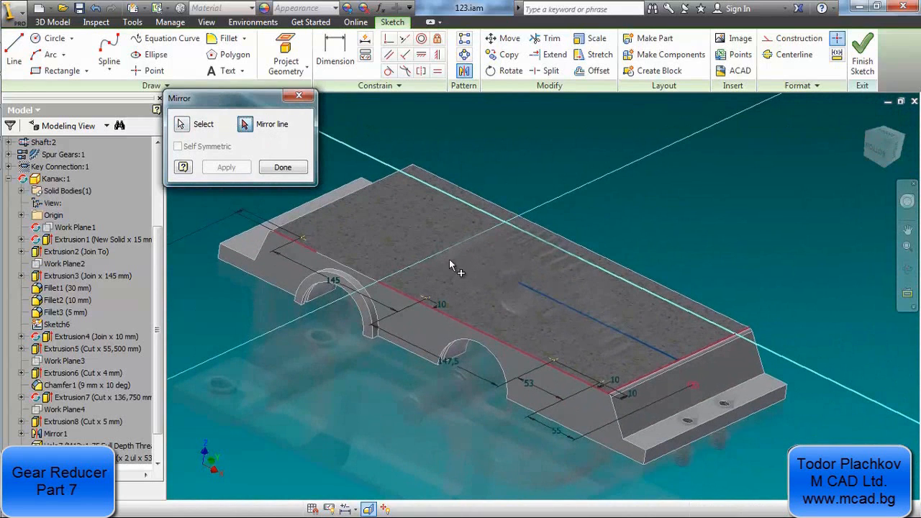
click(544, 295)
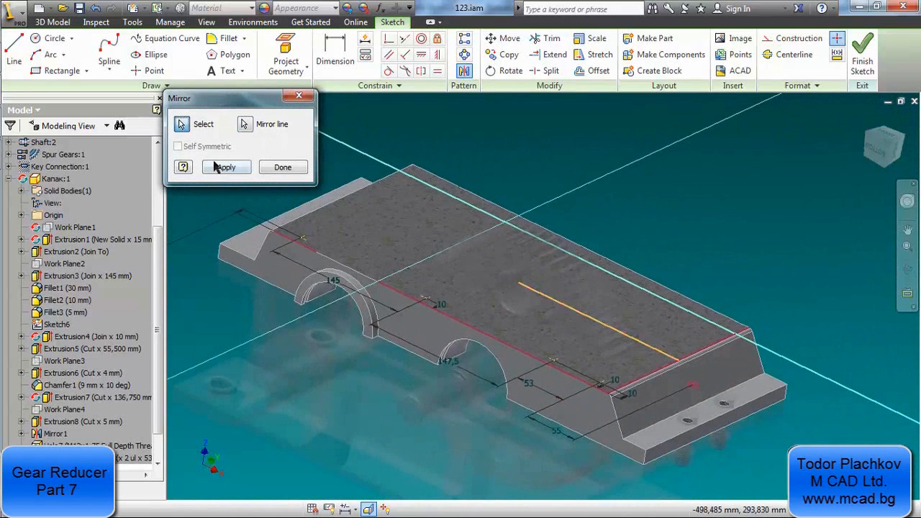
click(219, 167)
scroll(418, 163, up, 5)
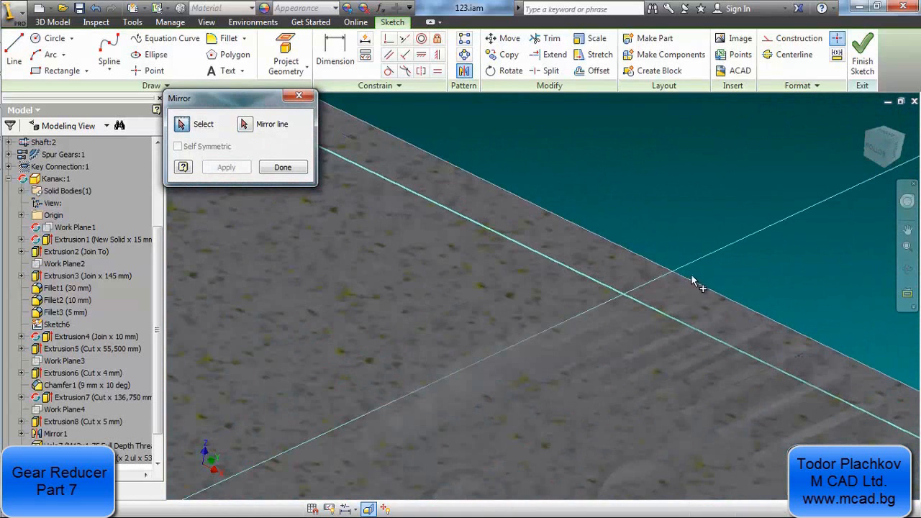
click(283, 167)
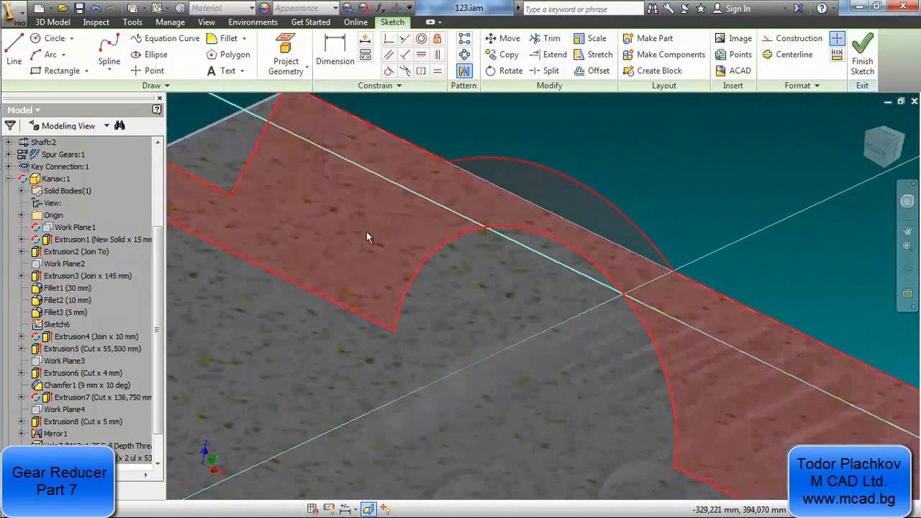
scroll(366, 232, down, 2)
click(862, 61)
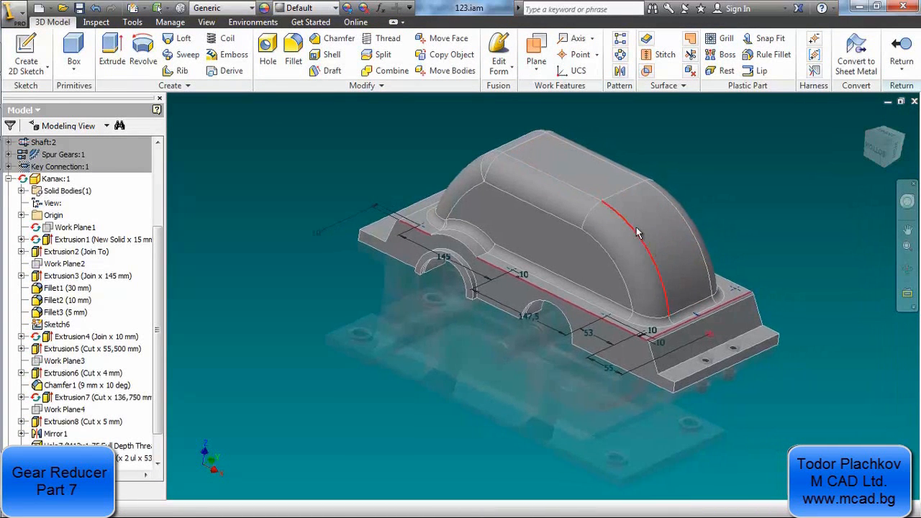
click(268, 61)
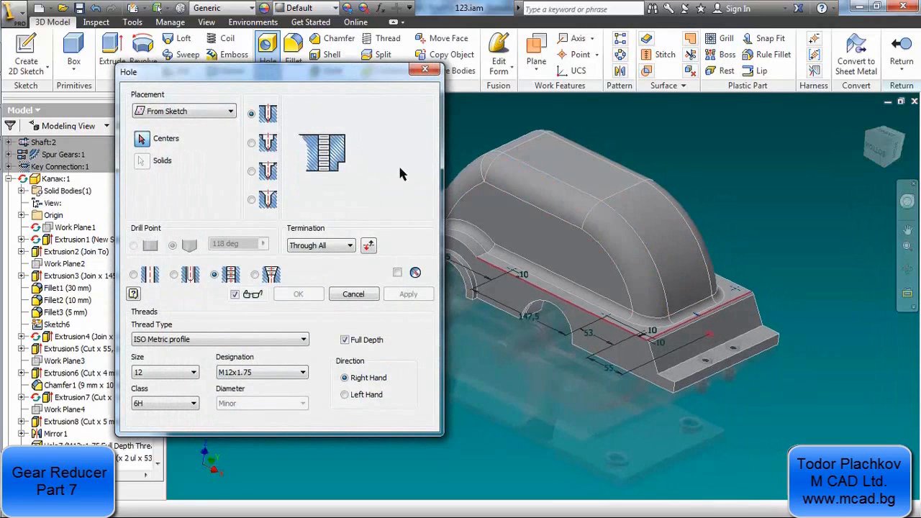
scroll(523, 276, down, 4)
scroll(526, 276, up, 3)
middle_drag(527, 275, 631, 329)
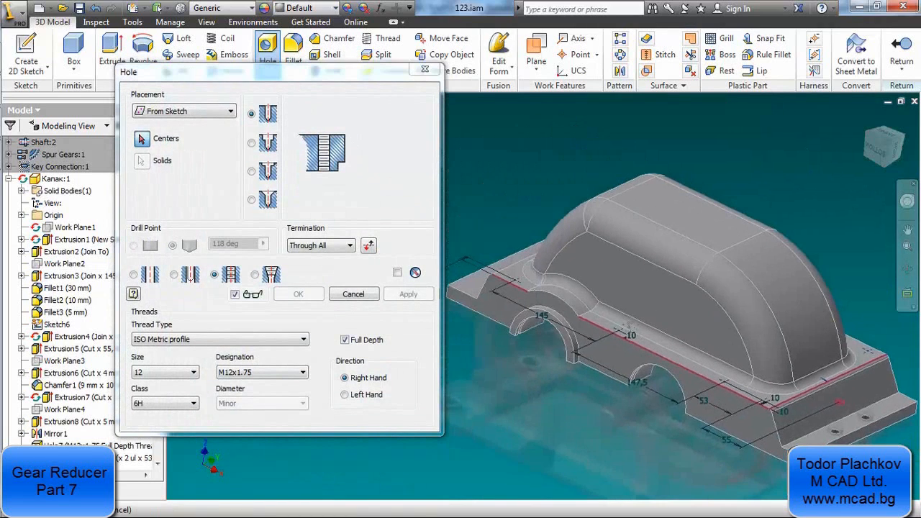
mouse_move(472, 169)
mouse_down()
mouse_move(518, 248)
mouse_move(891, 427)
mouse_up()
scroll(614, 336, down, 3)
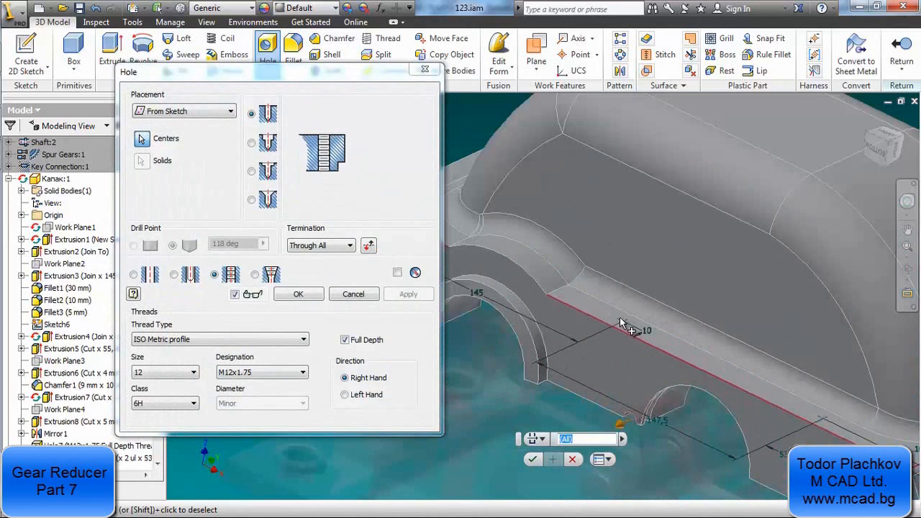
click(352, 294)
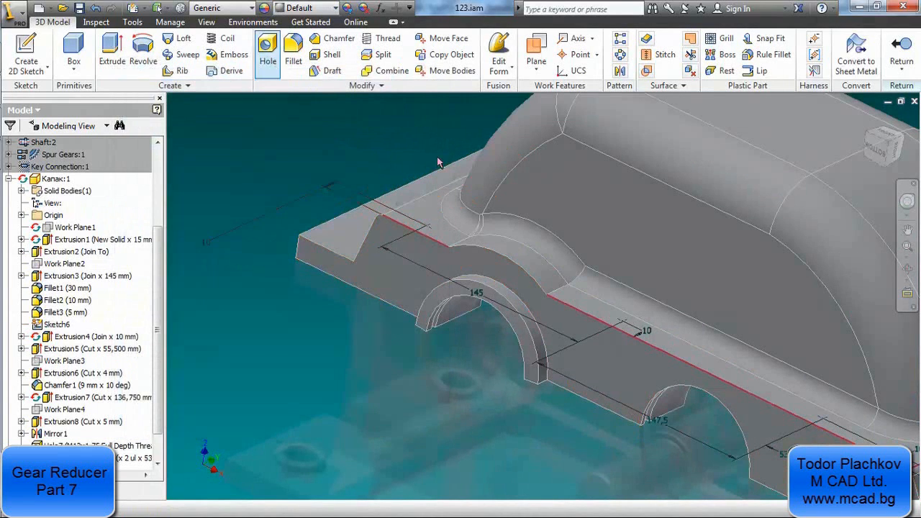
click(267, 49)
middle_drag(523, 228, 645, 250)
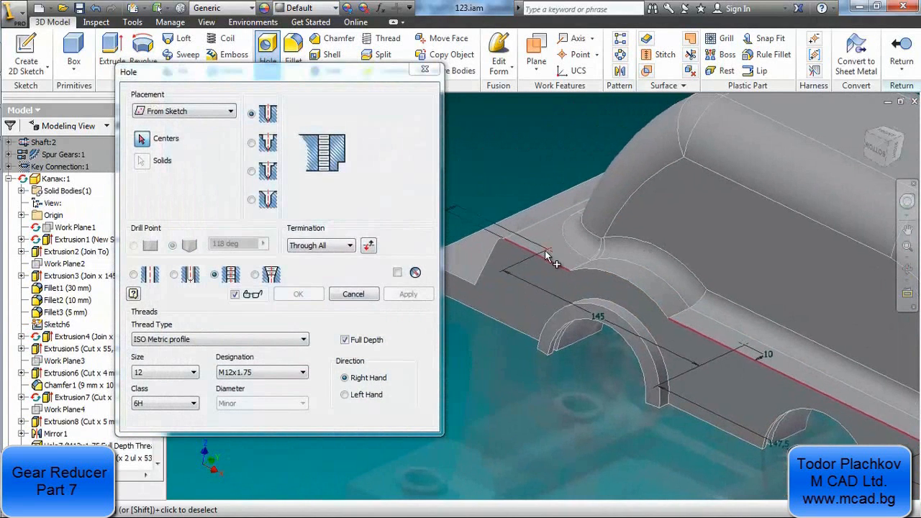
click(548, 249)
shift+middle_drag(628, 290, 634, 299)
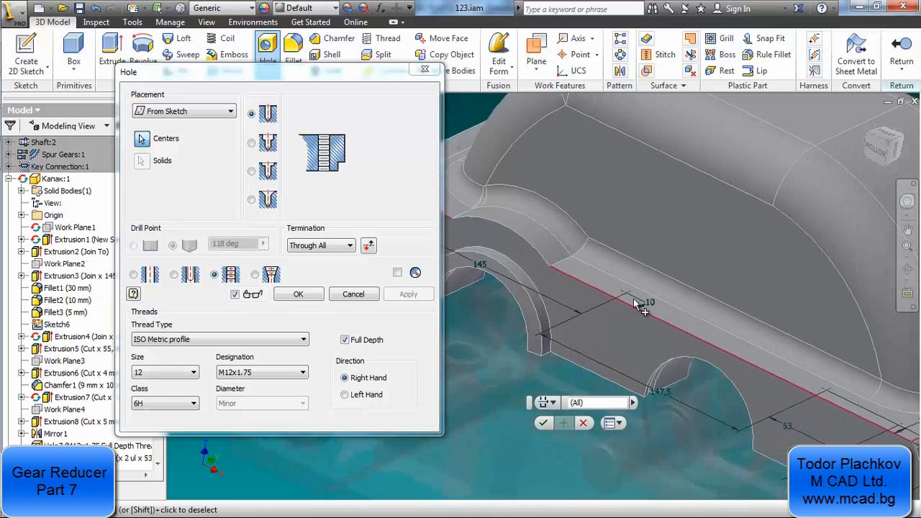
shift+middle_drag(666, 327, 591, 320)
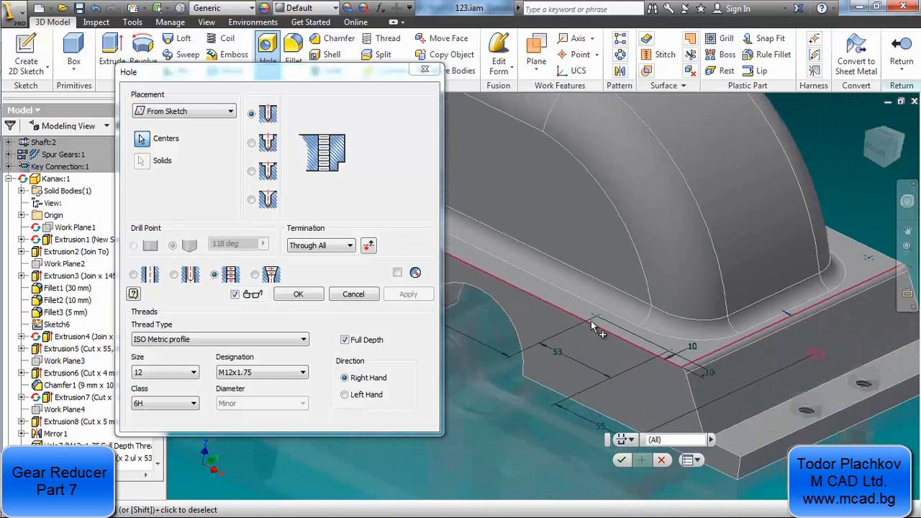
click(596, 316)
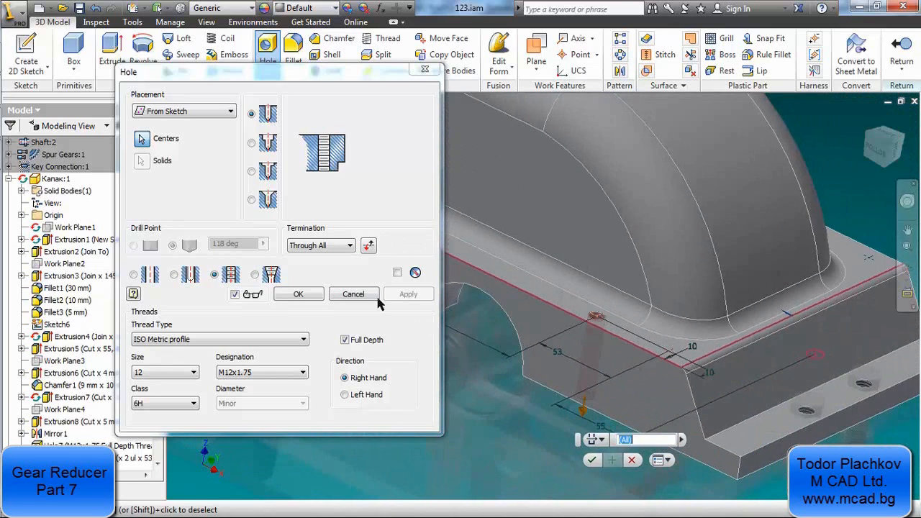
click(298, 294)
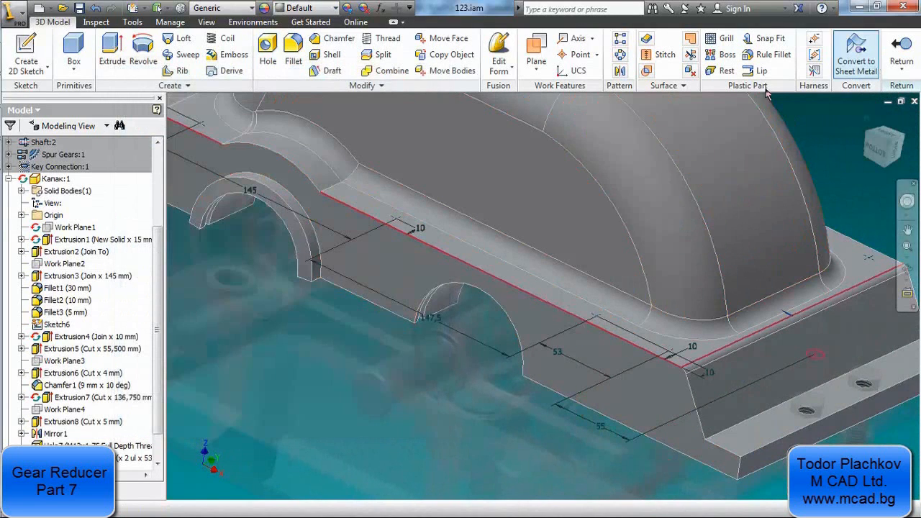
Set up M12x1.75 through-all threaded holes from the sketch, picking the four near side-flange points and the mirrored end point as centres
click(271, 66)
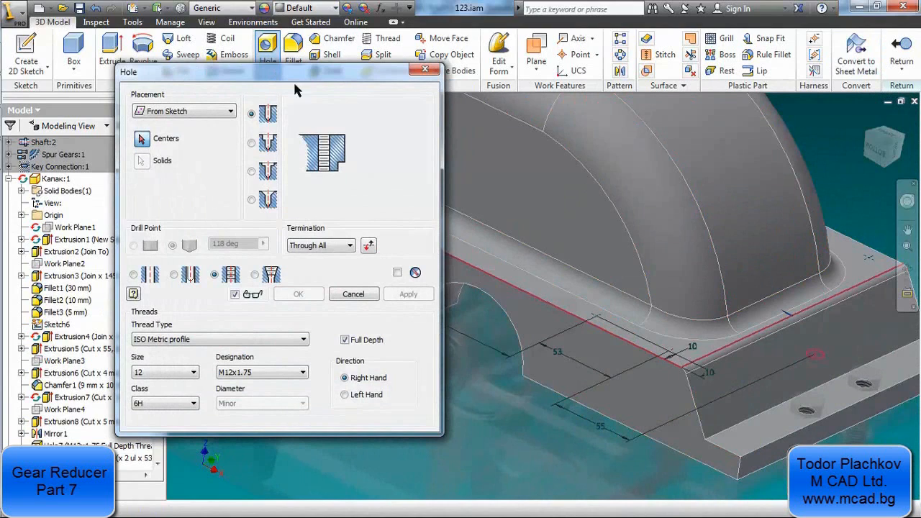
click(669, 353)
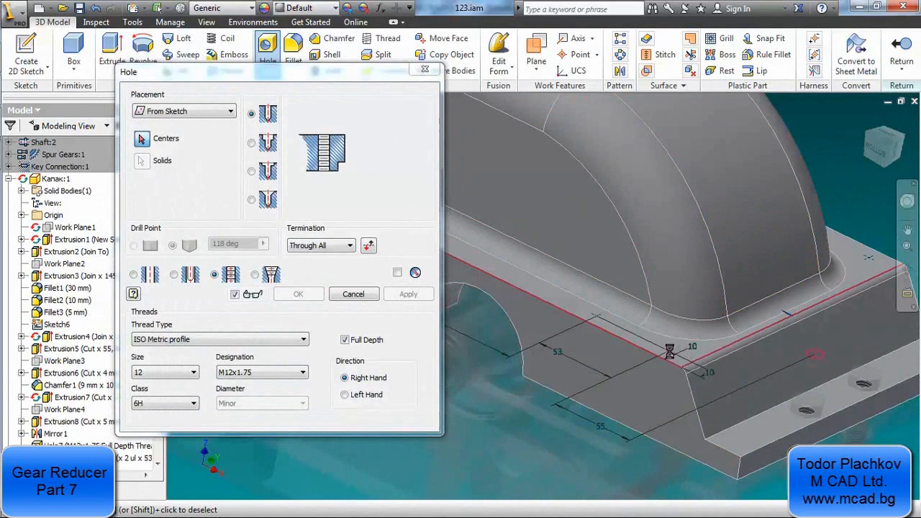
click(595, 320)
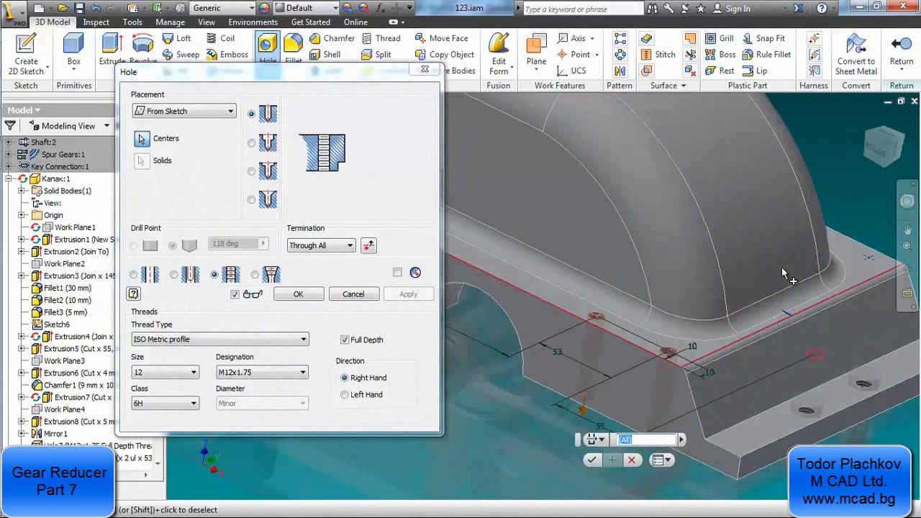
click(869, 258)
middle_drag(496, 263, 753, 401)
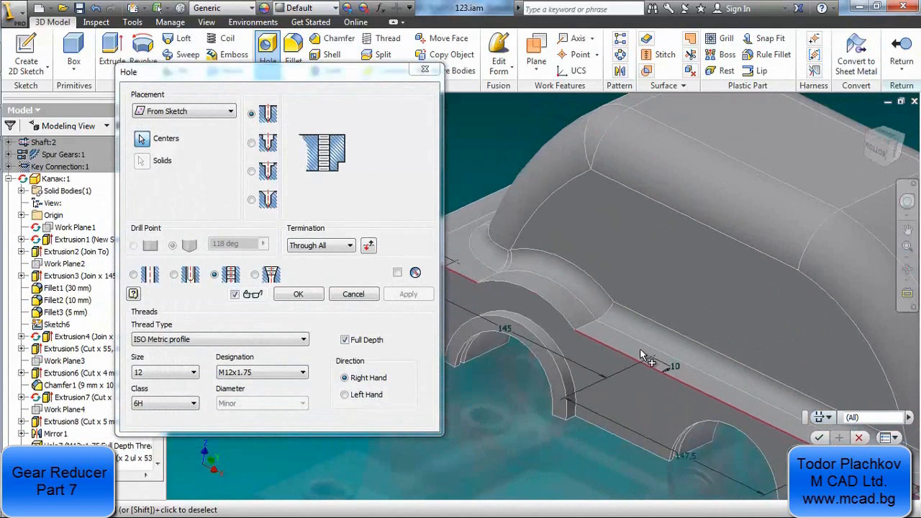
click(649, 359)
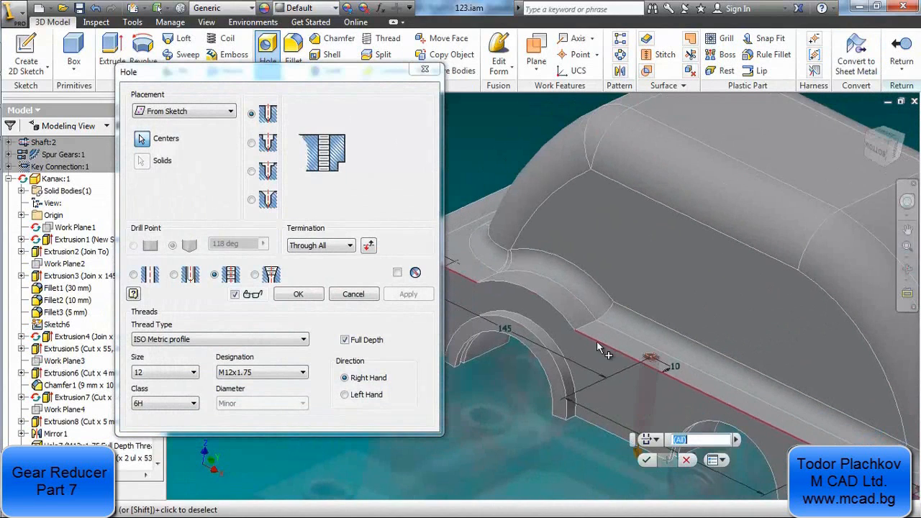
click(457, 264)
scroll(540, 266, up, 2)
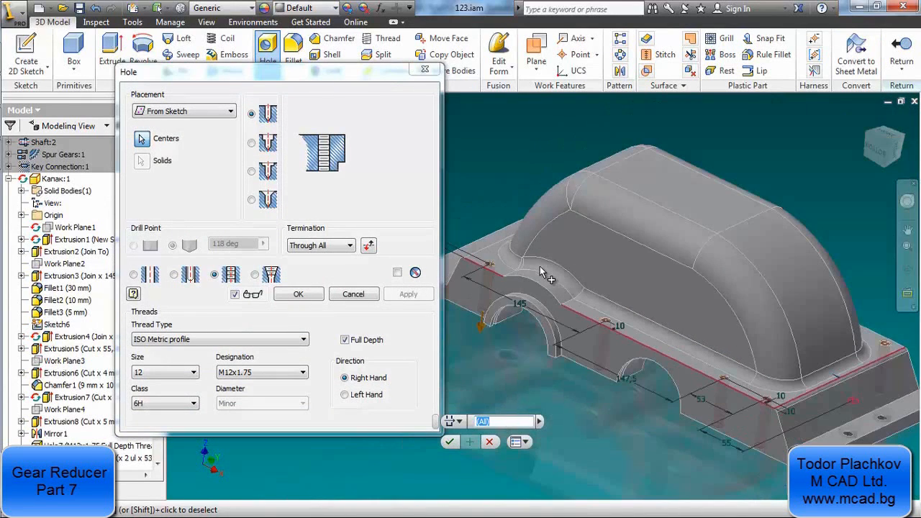
Add the remaining mirrored points on the opposite side flange as centres and create the M12x1.75 through-all threaded holes
key(F4)
drag(638, 318, 667, 385)
click(712, 443)
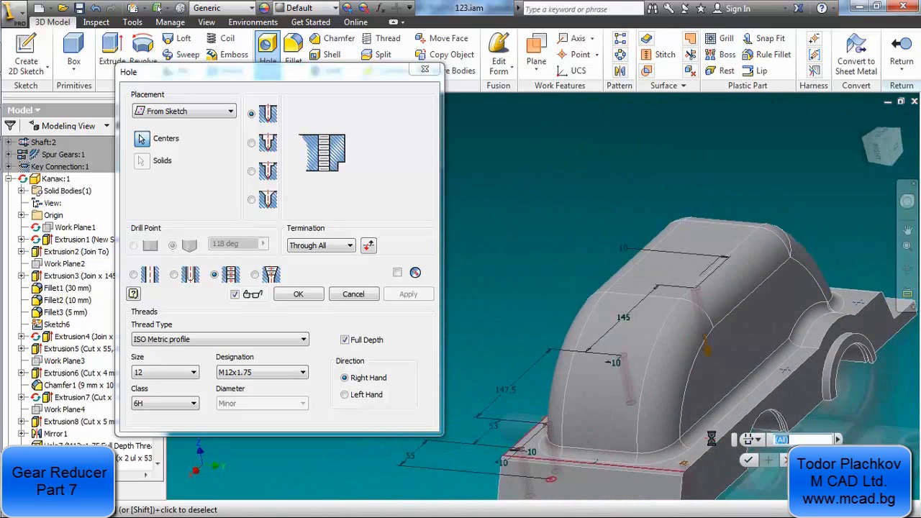
click(788, 369)
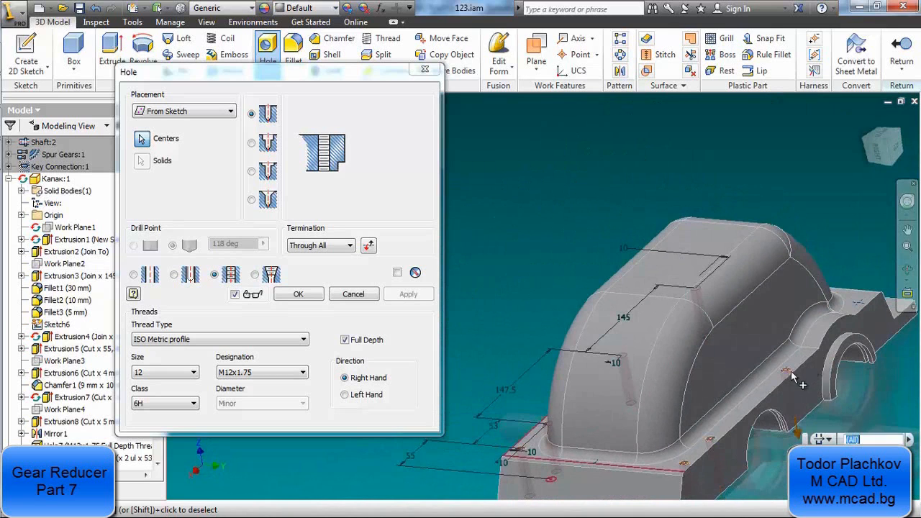
click(855, 303)
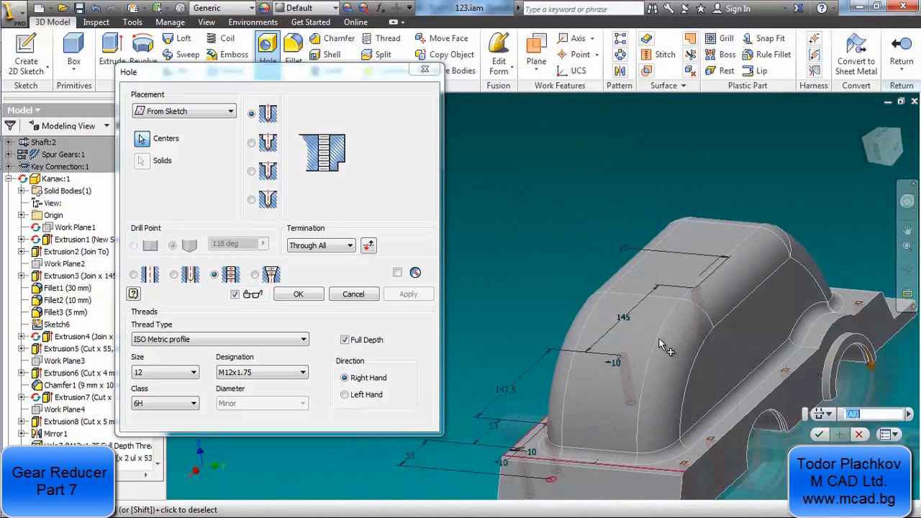
key(F4)
drag(622, 335, 700, 380)
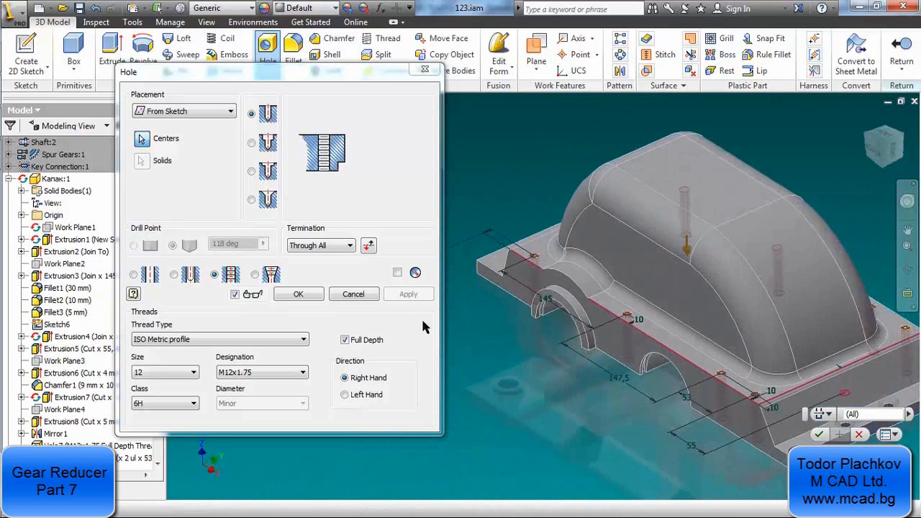
click(304, 297)
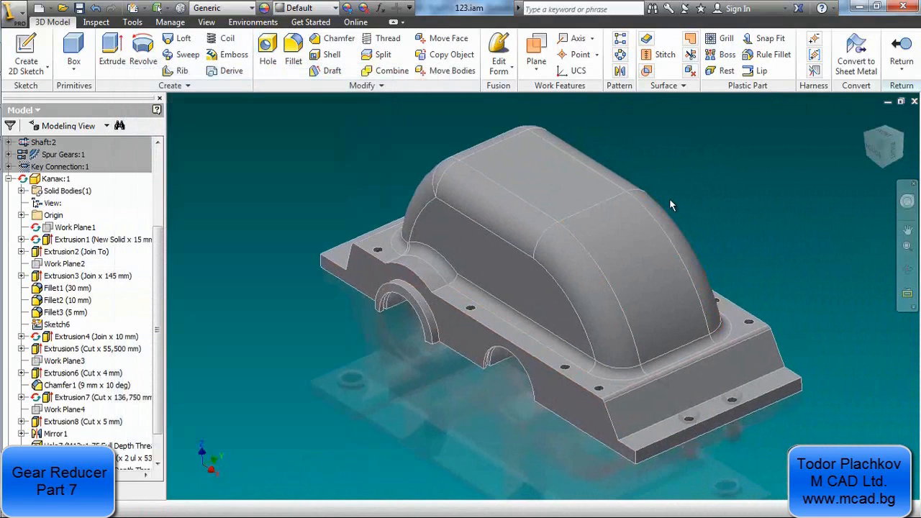
Return to the assembly and place an ISO 4018 bolt from the Content Center in the side flange's corner hole as a bolted connection
click(902, 52)
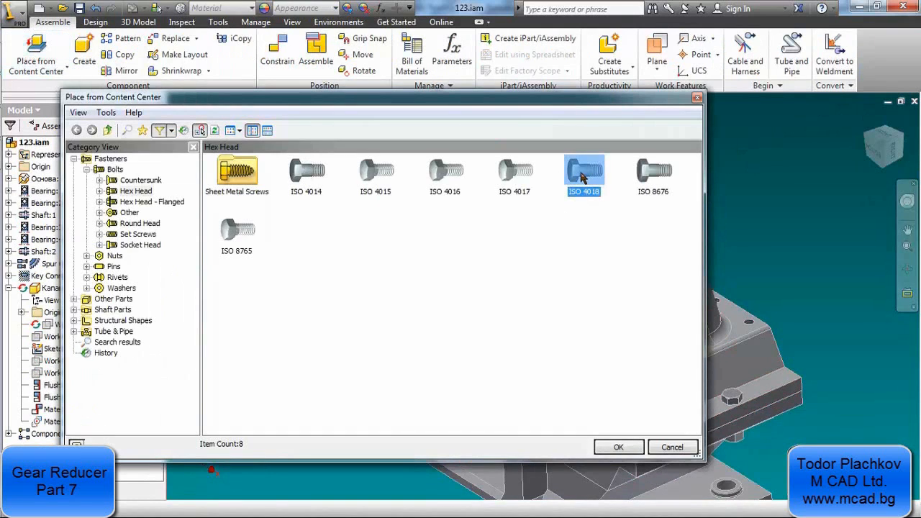
double_click(583, 176)
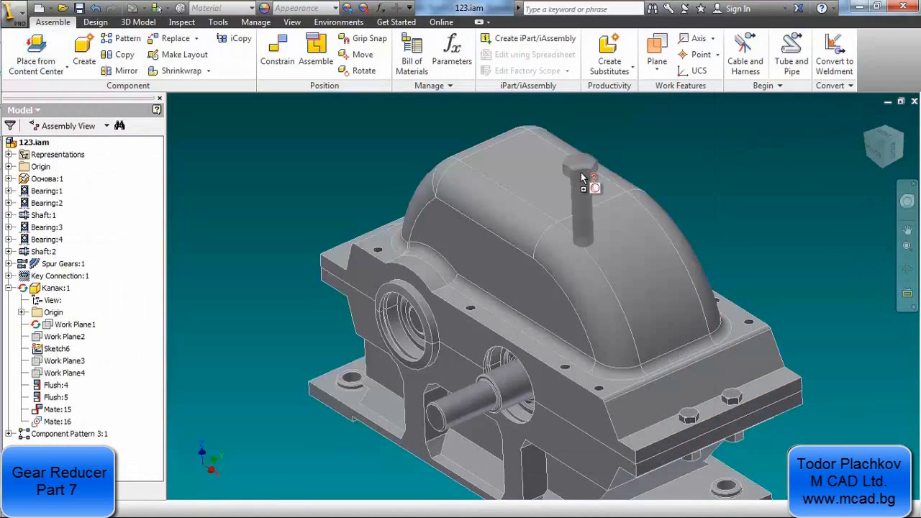
click(601, 394)
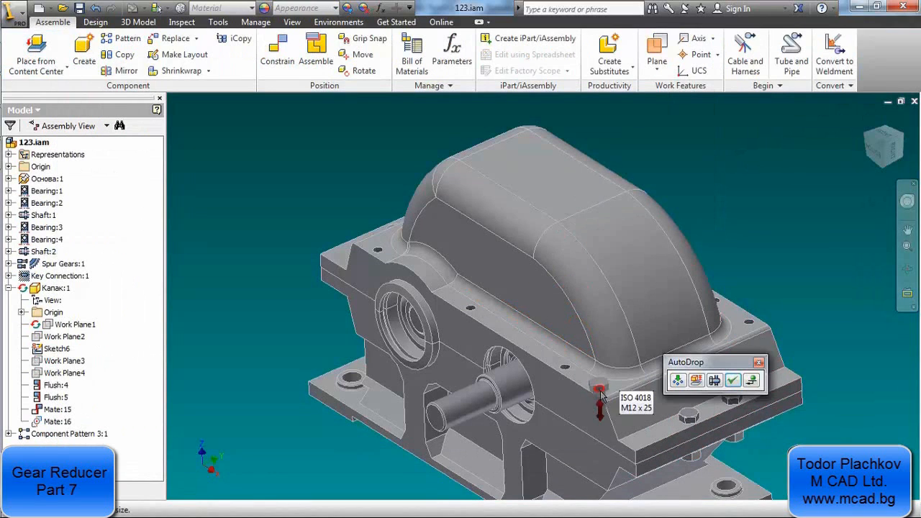
click(714, 380)
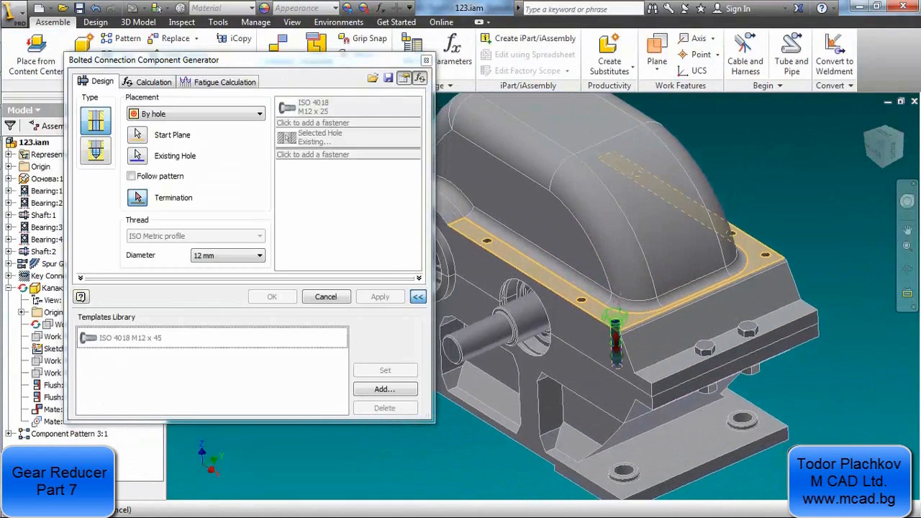
Make the bolted connection follow the hole pattern and end at the underside of the base's side flange
click(606, 313)
click(131, 176)
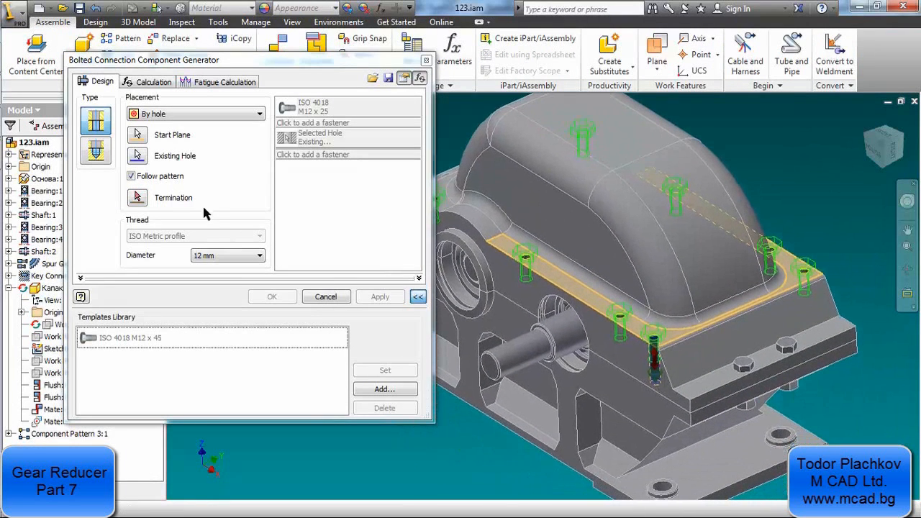
click(137, 199)
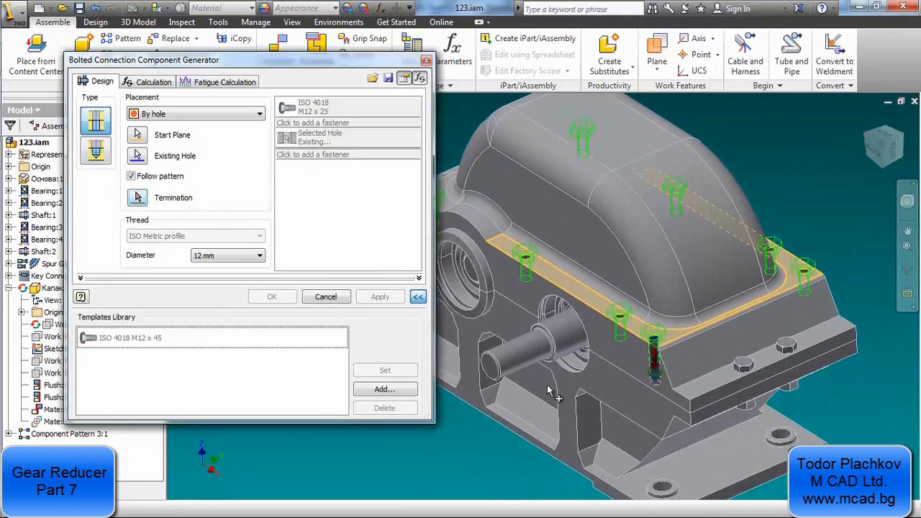
click(616, 409)
middle_drag(544, 347, 604, 377)
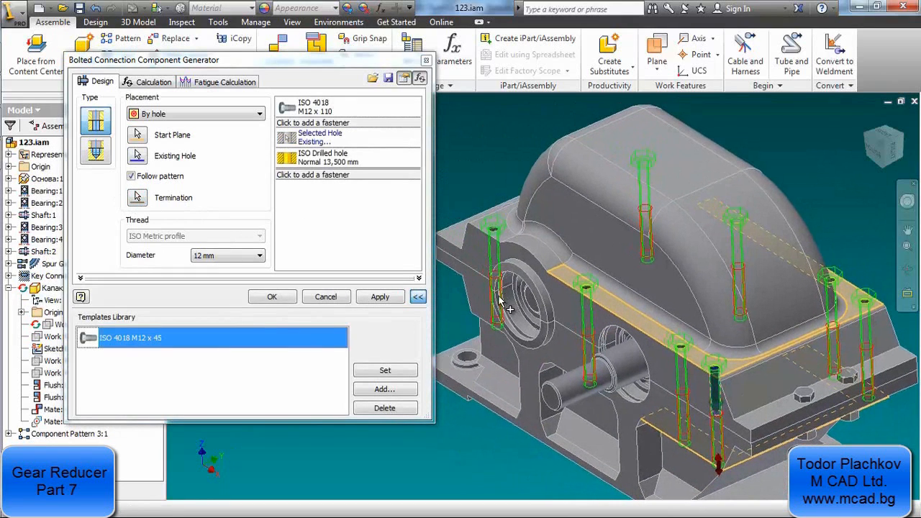
Apply the ISO 4018 M12 x 45 template with its DIN 128 washer and ISO 4032 nut, and lengthen the bolt to M12 x 110
middle_drag(628, 292, 609, 295)
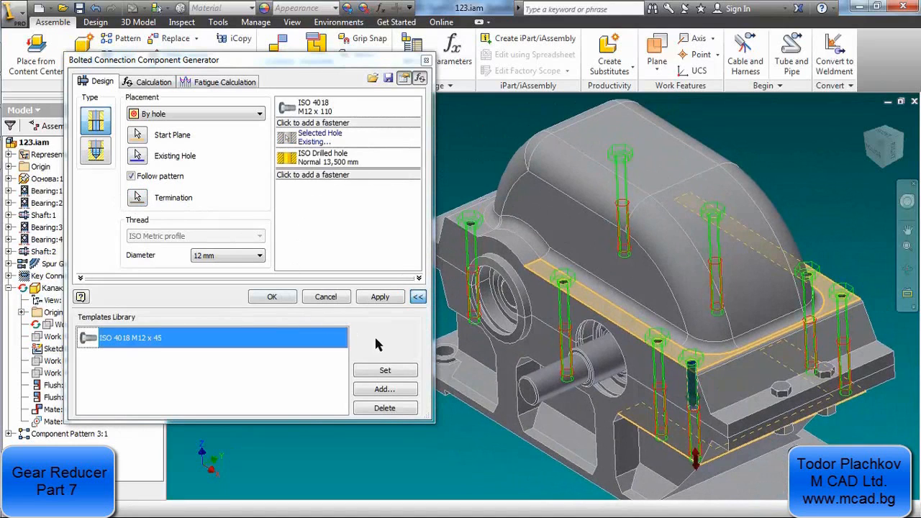
click(380, 373)
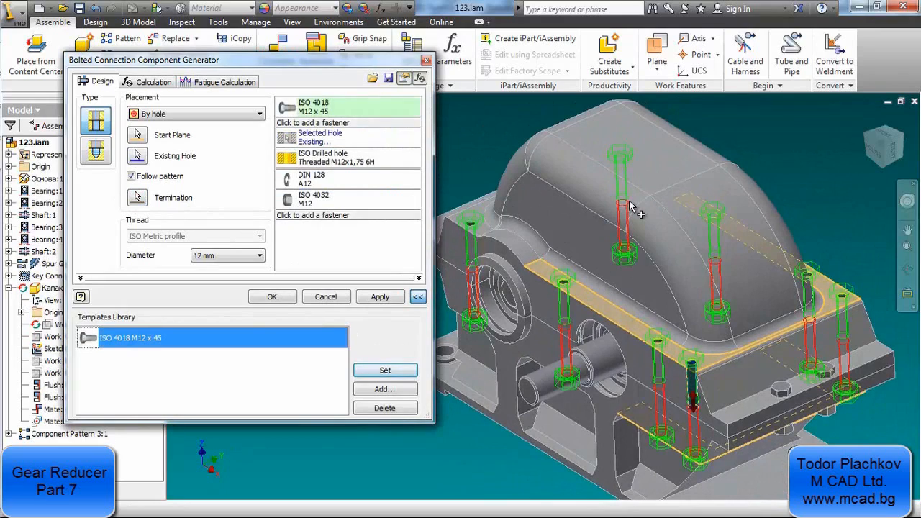
middle_drag(597, 382, 467, 264)
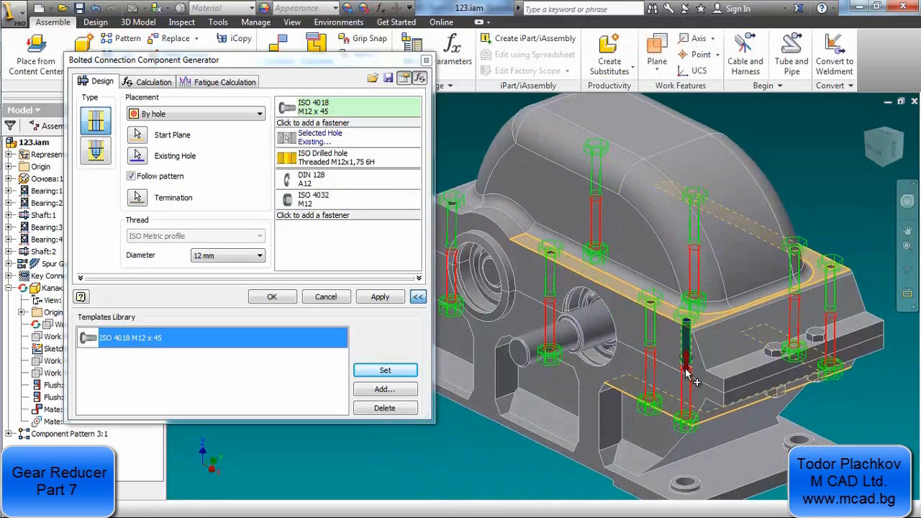
drag(686, 367, 685, 423)
key(F4)
drag(602, 376, 622, 314)
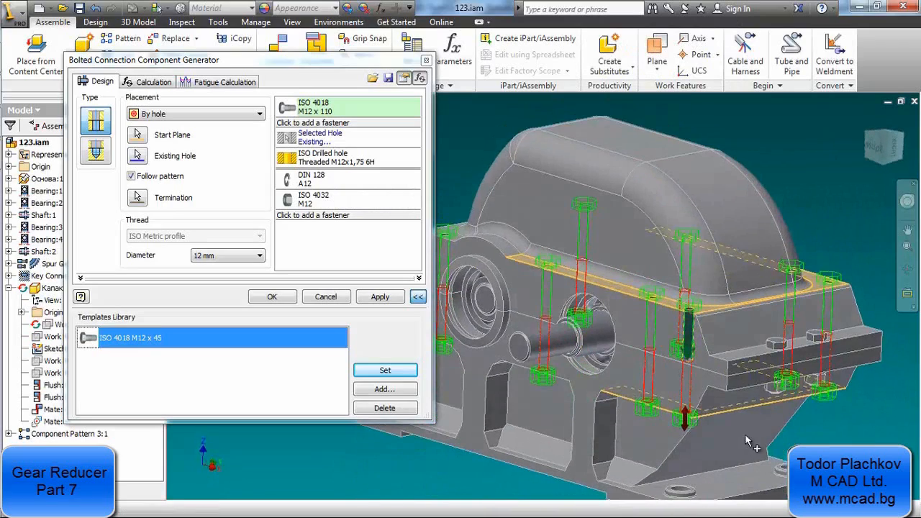
Lengthen the bolt to M12 x 120 and create the bolted connection in all side-flange holes, accepting the default file name
drag(686, 437, 686, 440)
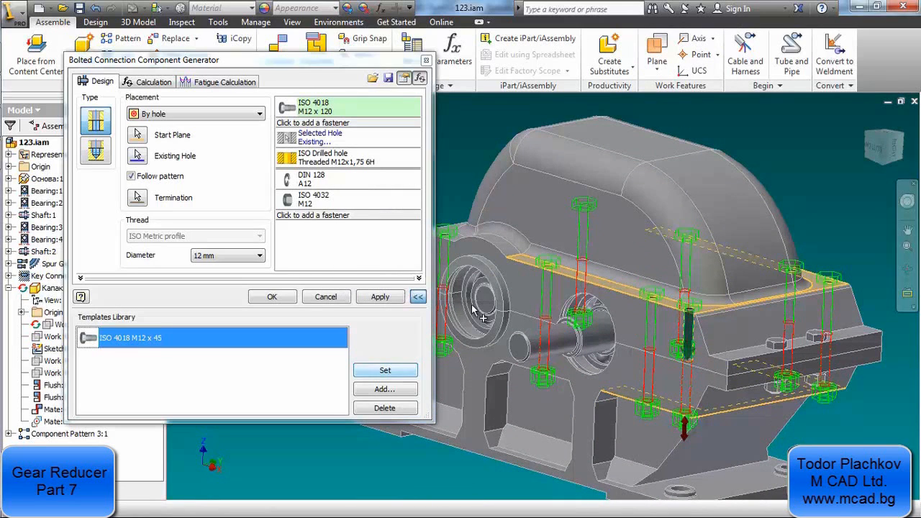
click(274, 298)
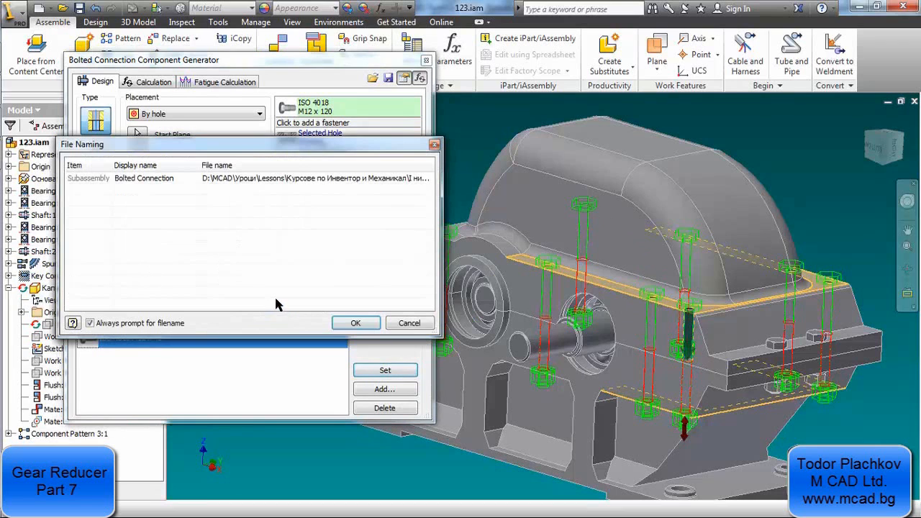
click(355, 324)
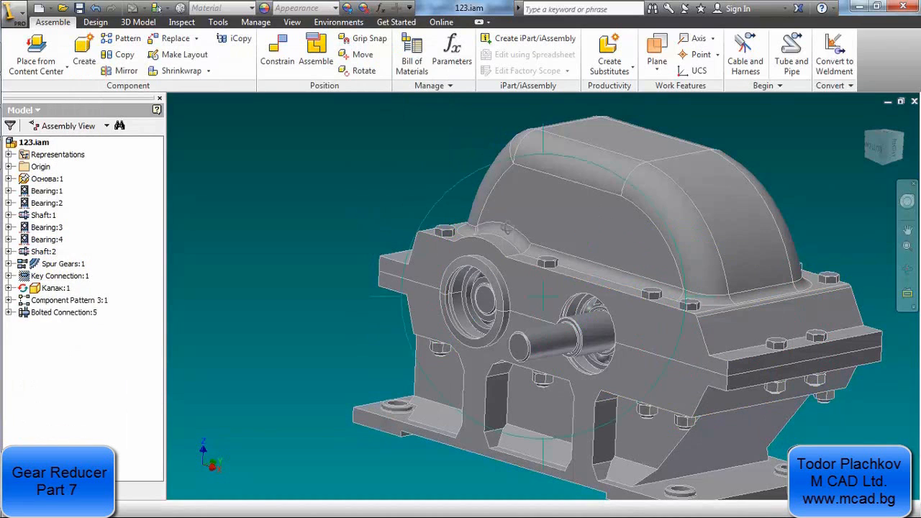
shift+middle_drag(359, 209, 565, 333)
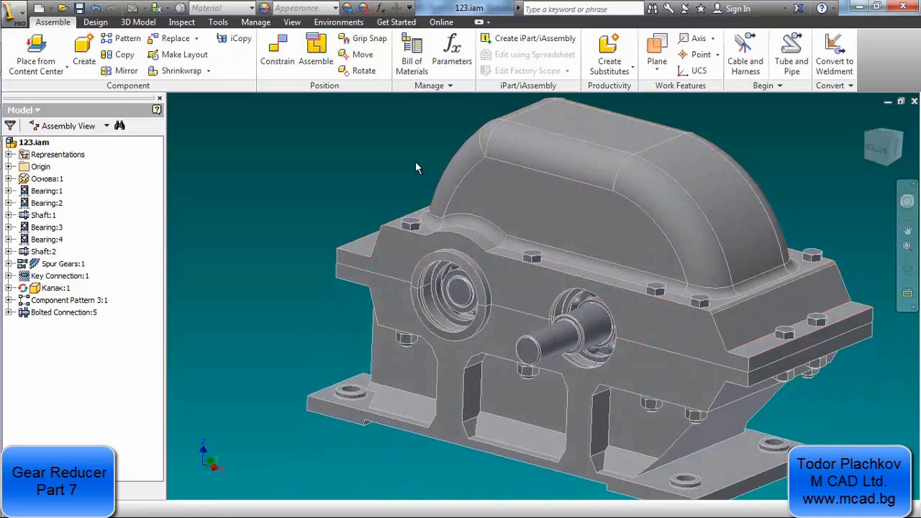